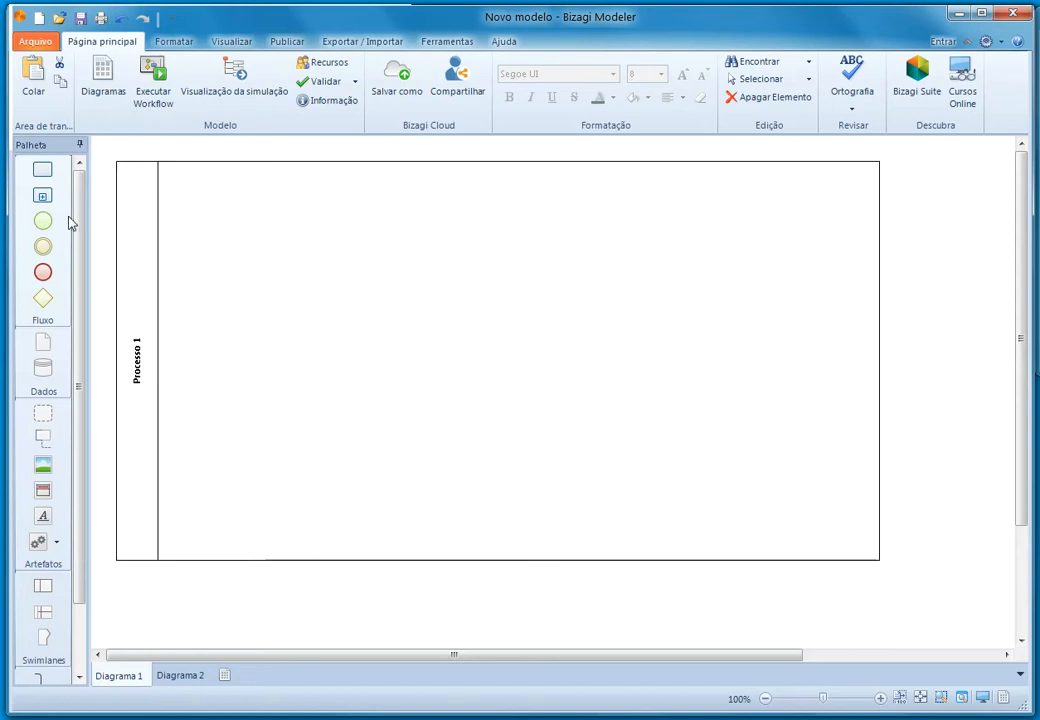
Step: Place a start event, an intermediate event and an end event in a row across the upper part of the Processo 1 pool
left_click_drag(42, 221, 280, 275)
left_click_drag(42, 246, 527, 280)
left_click_drag(42, 221, 805, 270)
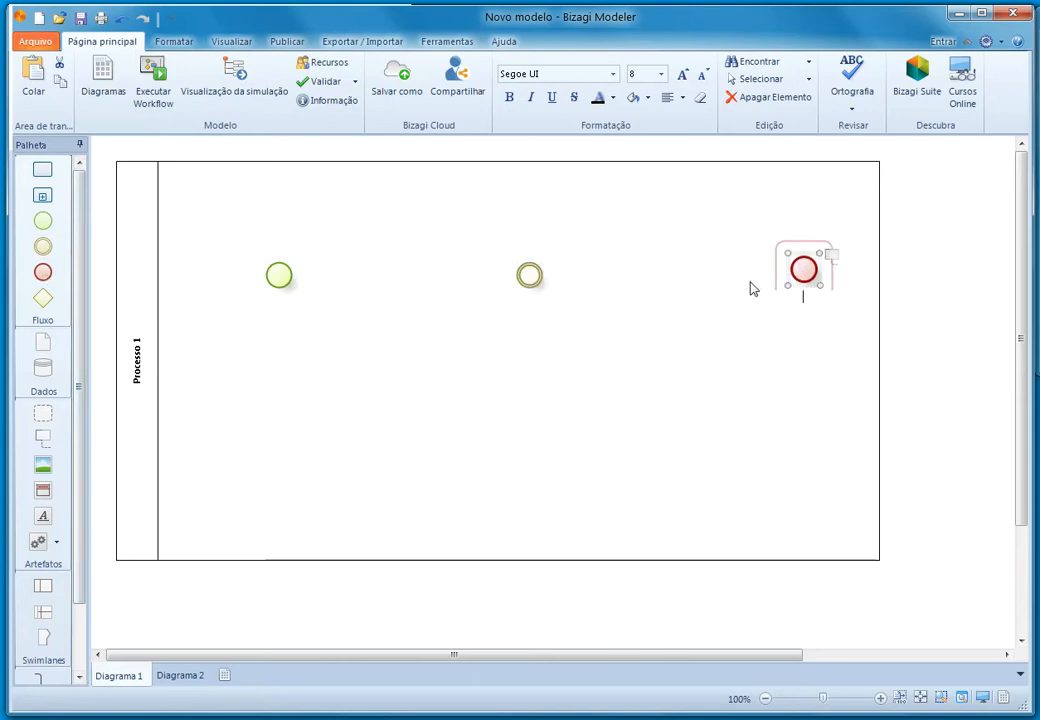
left_click(279, 273)
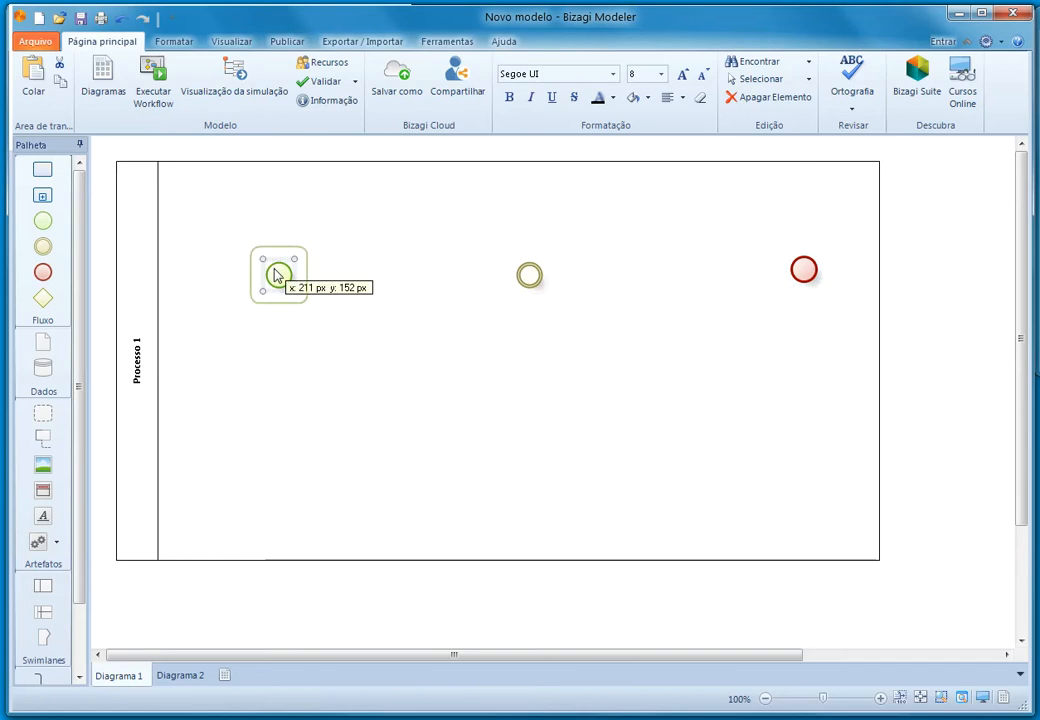
left_click(529, 275)
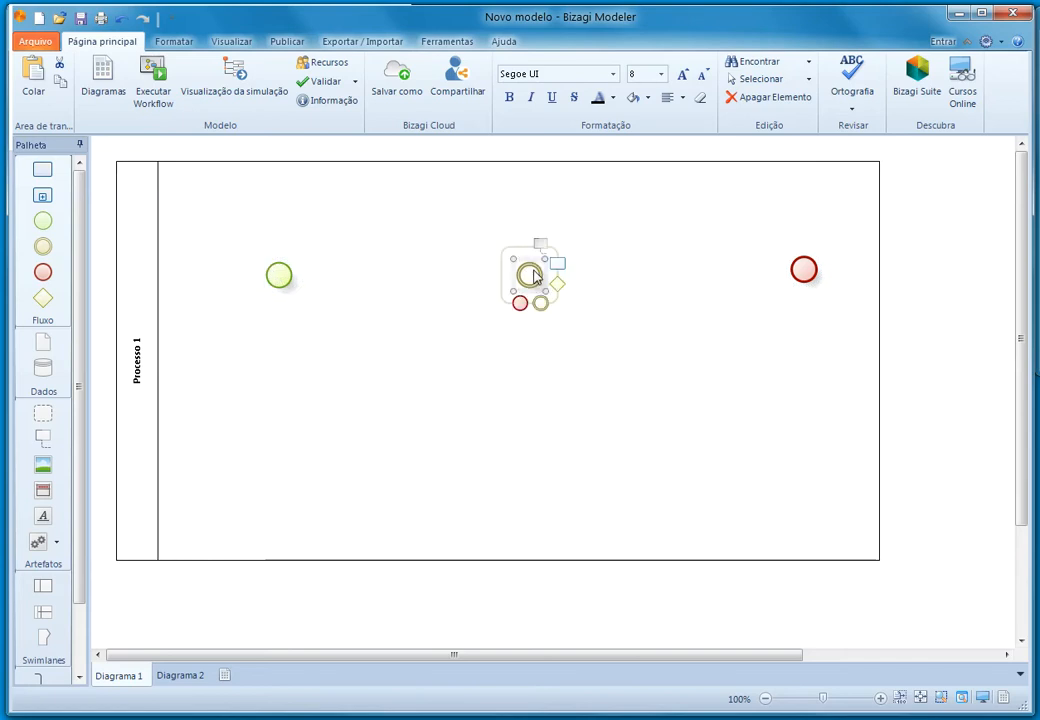
left_click(814, 271)
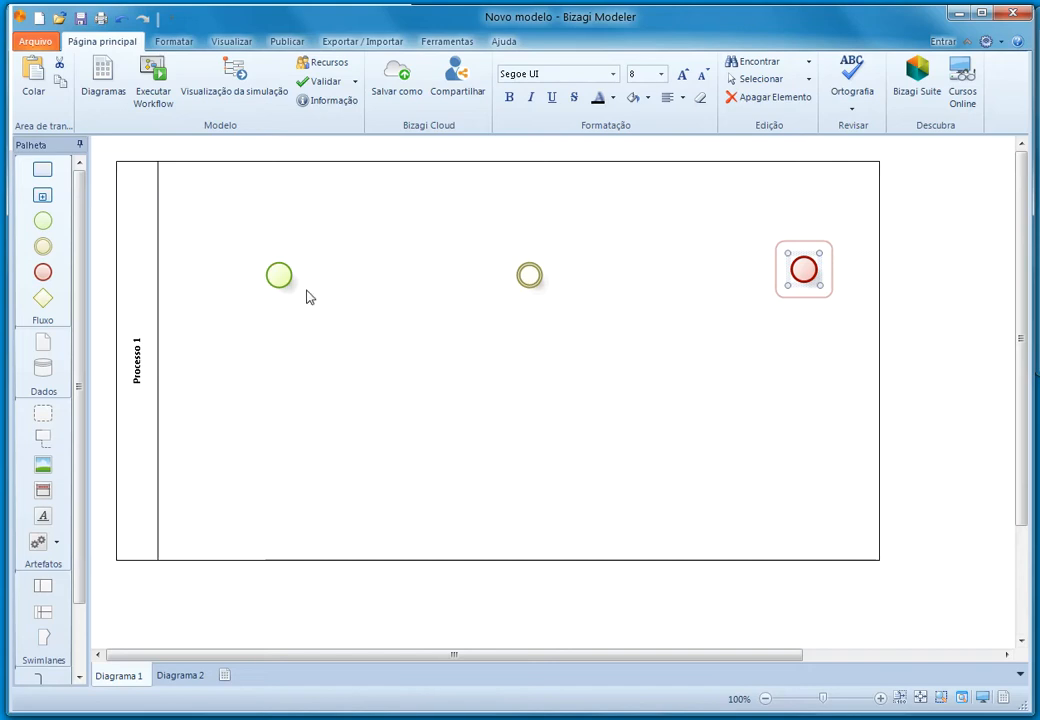
left_click(270, 273)
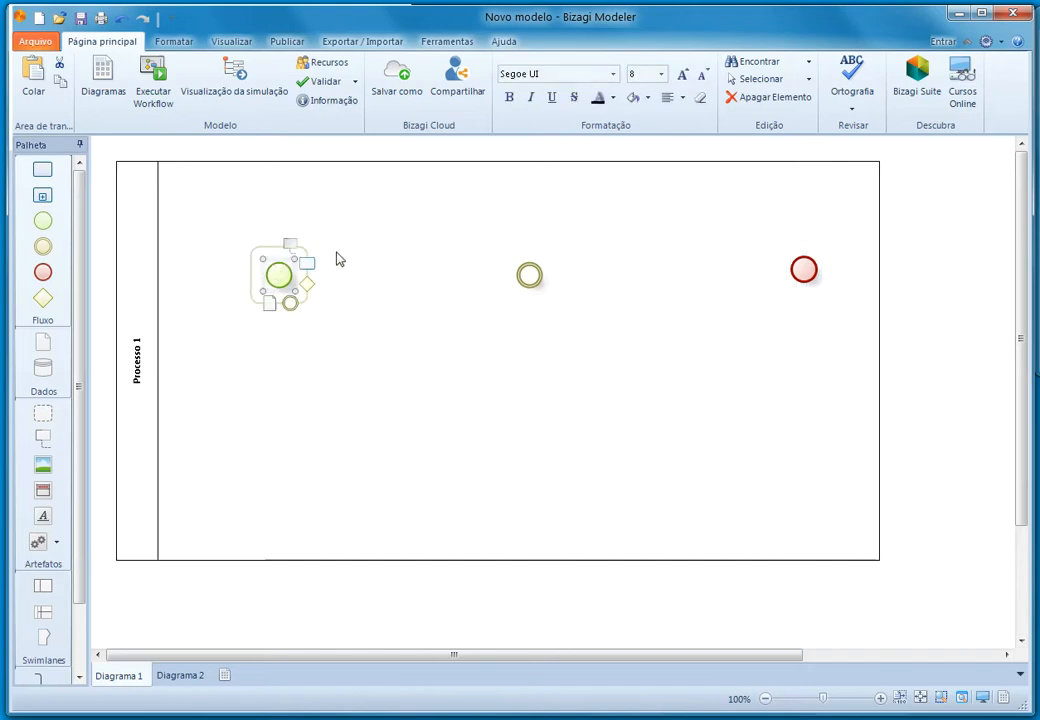
left_click_drag(176, 200, 382, 373)
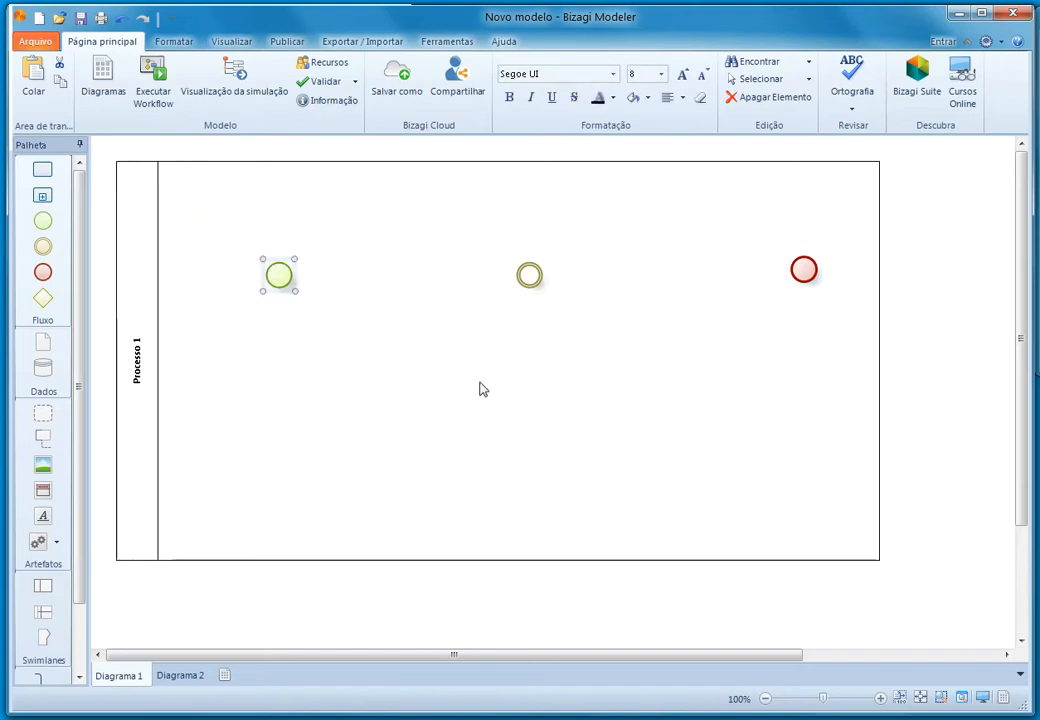
left_click(568, 364)
left_click_drag(626, 319, 476, 228)
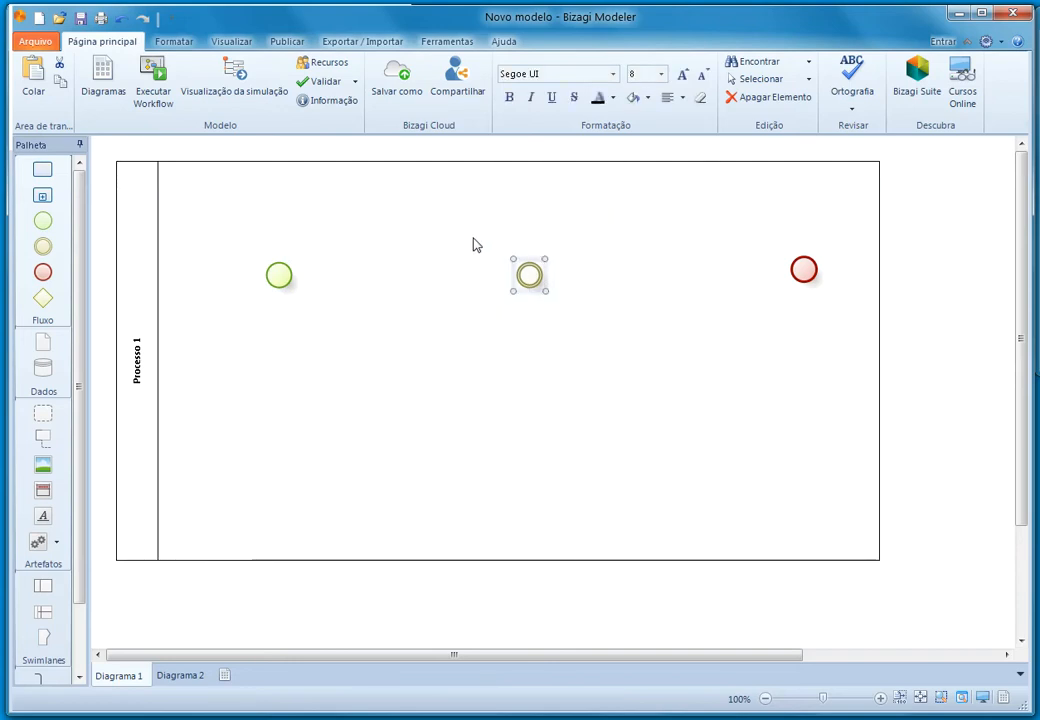
left_click(831, 408)
left_click_drag(863, 329, 758, 252)
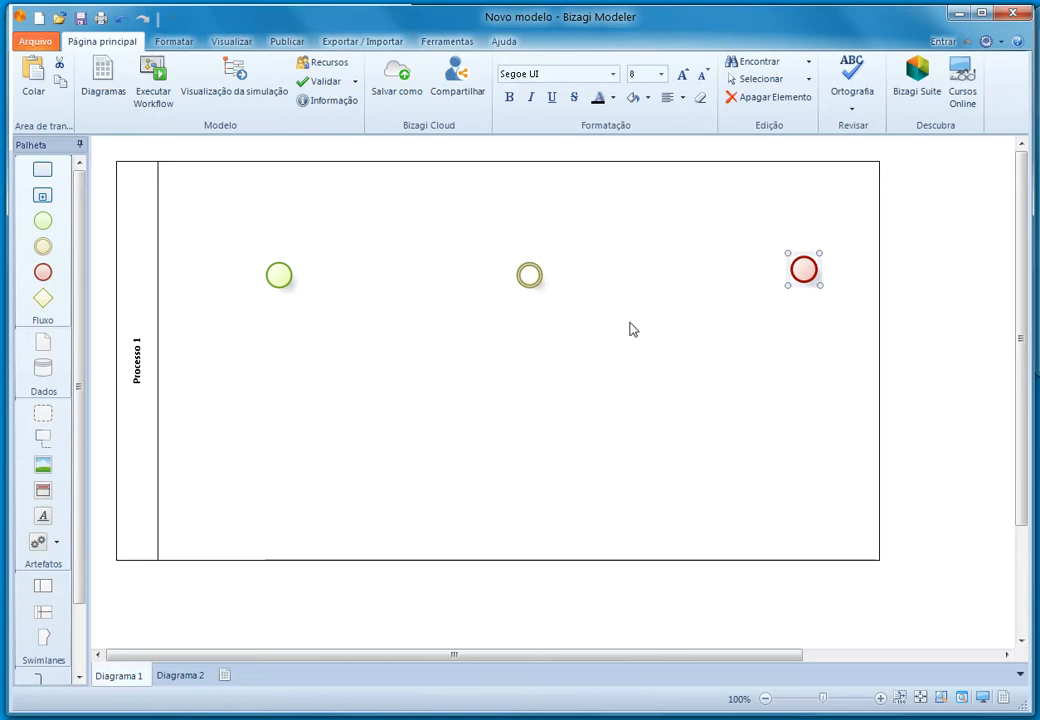
left_click(343, 367)
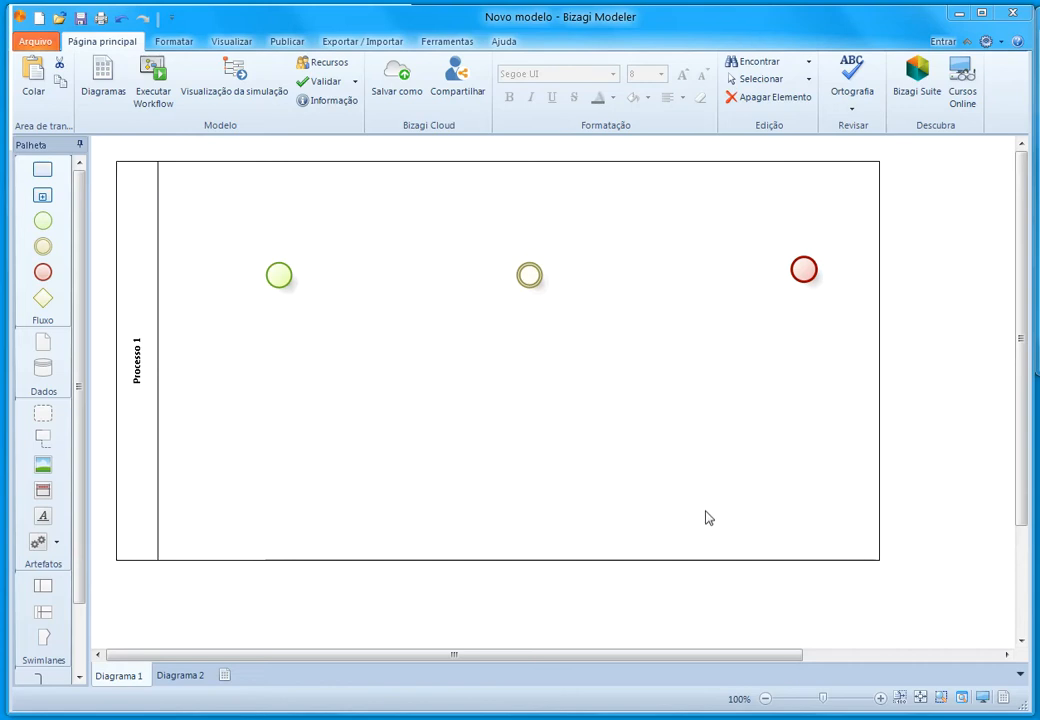
left_click(279, 275)
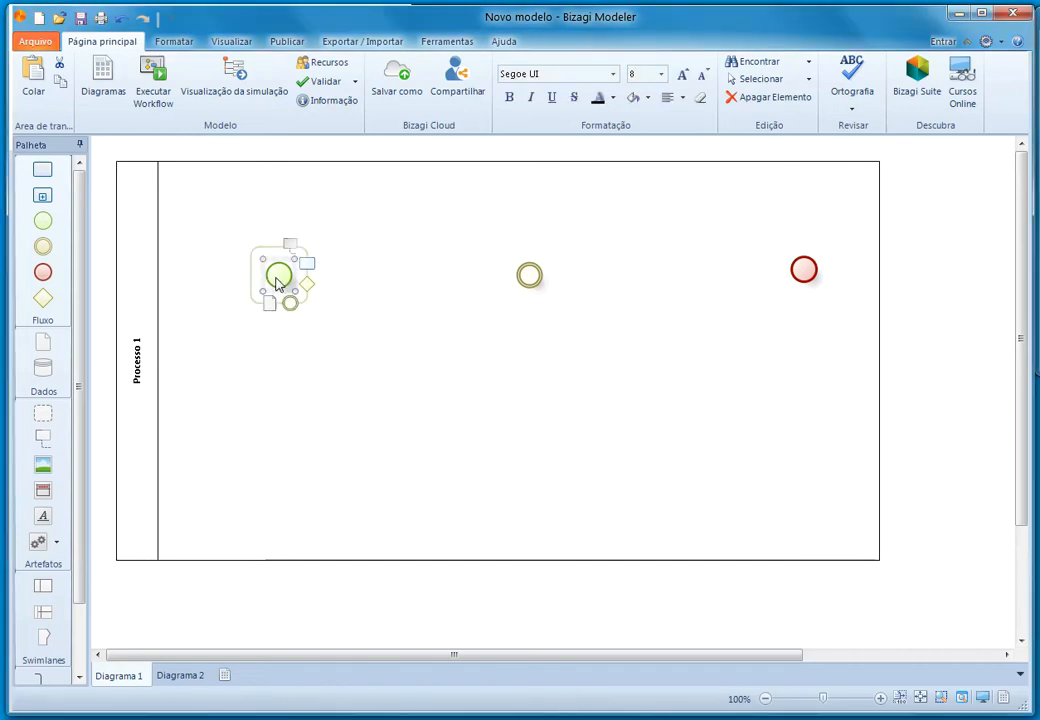
left_click(529, 276)
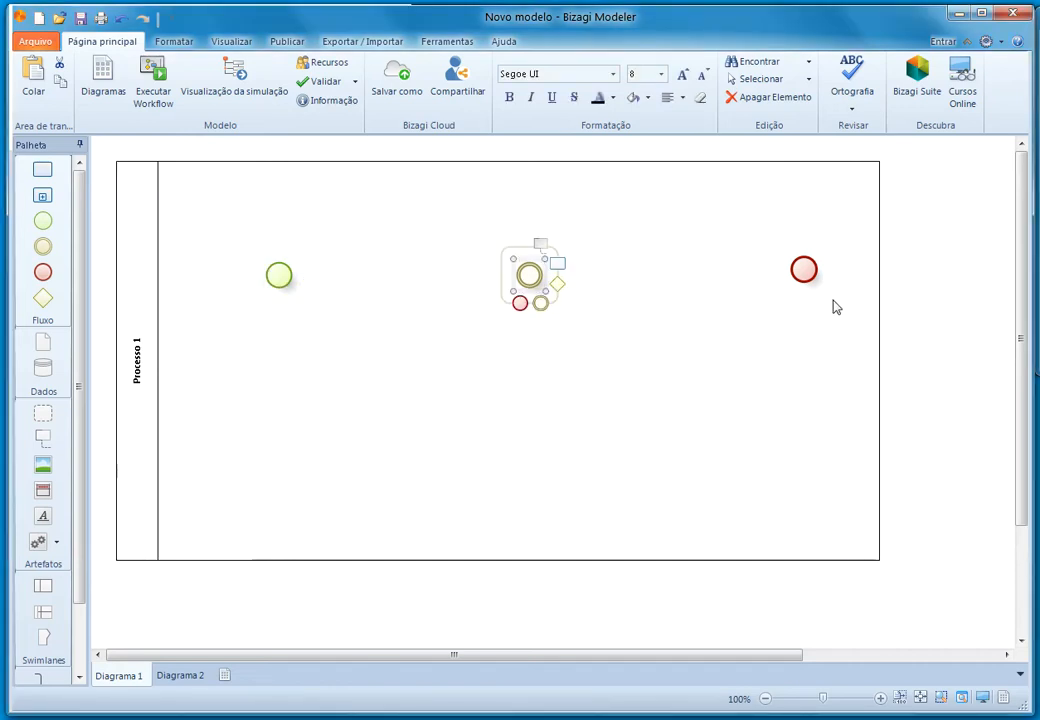
left_click(804, 270)
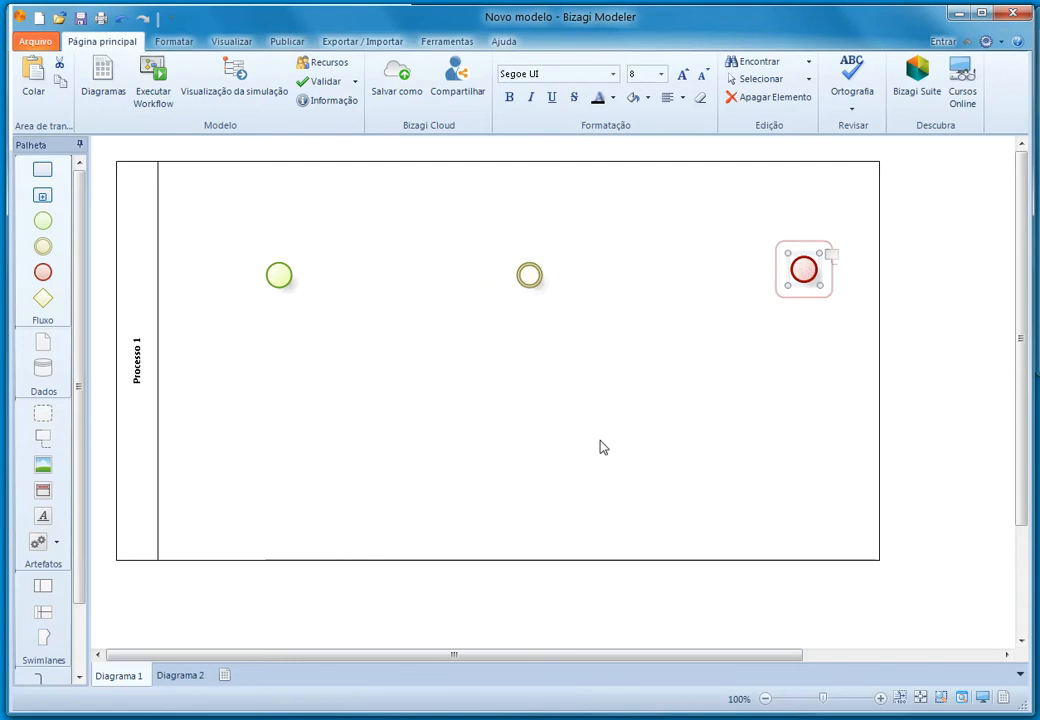
left_click(548, 441)
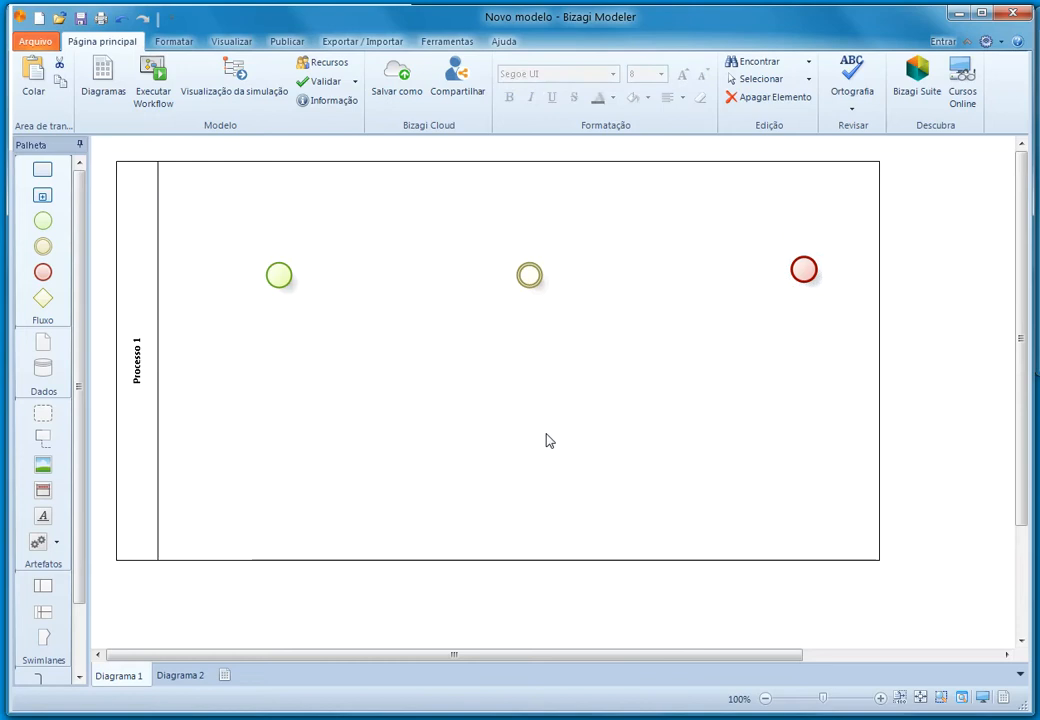
left_click_drag(838, 370, 238, 242)
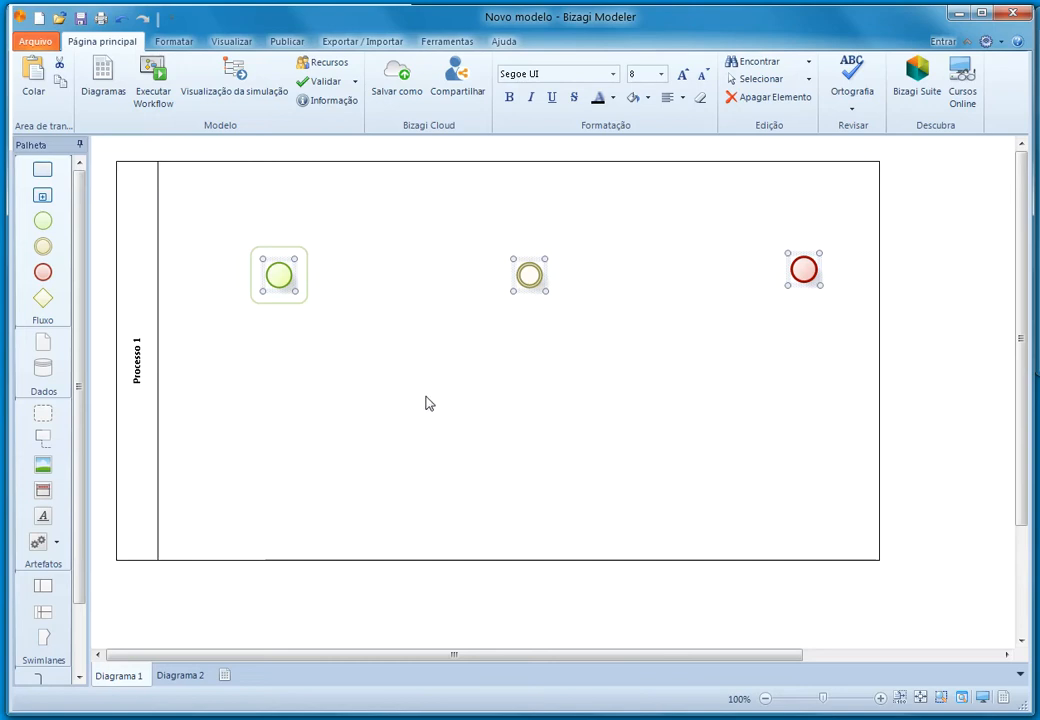
Step: Set the start event's type to Mensagem and nudge the event slightly within the pool
left_click_drag(283, 280, 281, 264)
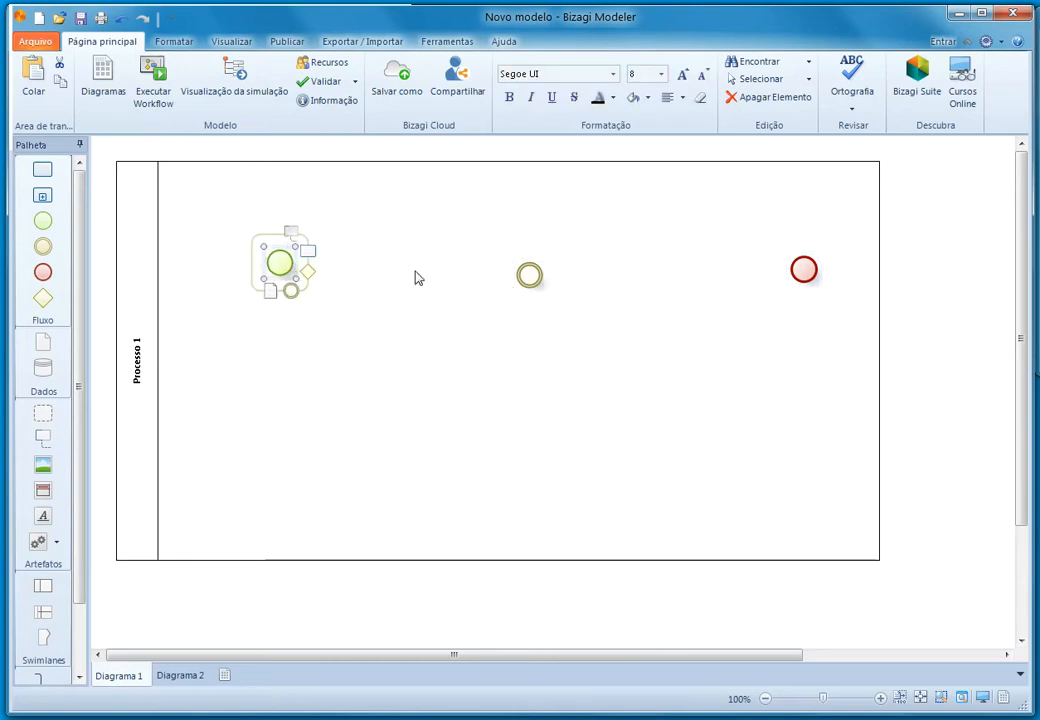
mouse_move(262, 272)
right_click(277, 263)
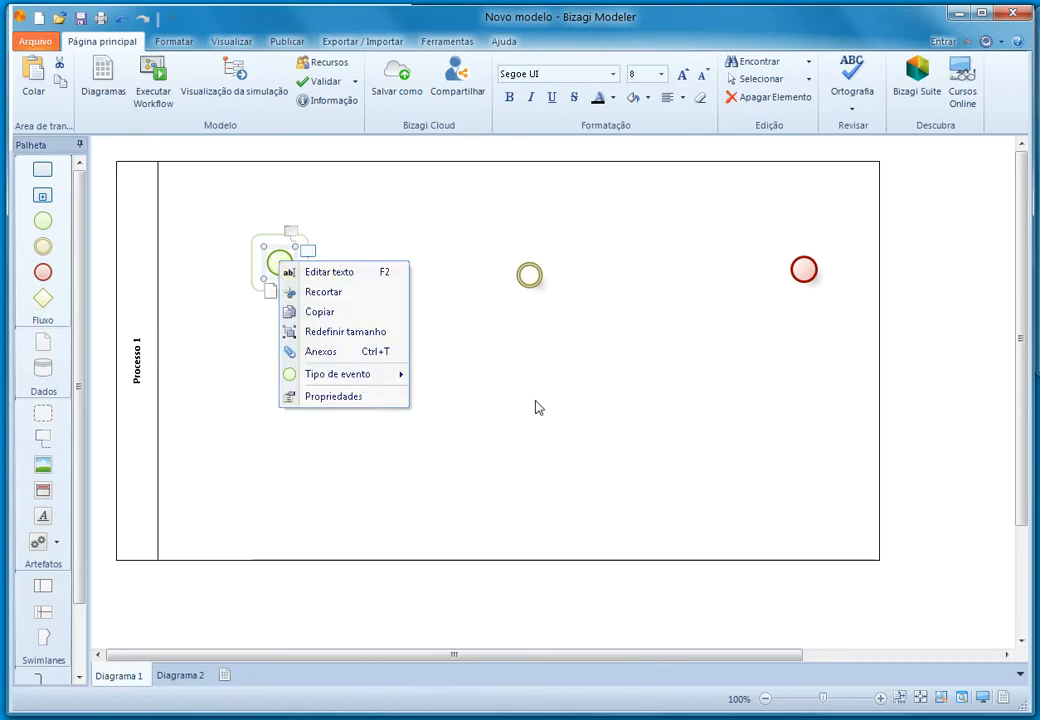
left_click(534, 406)
right_click(287, 266)
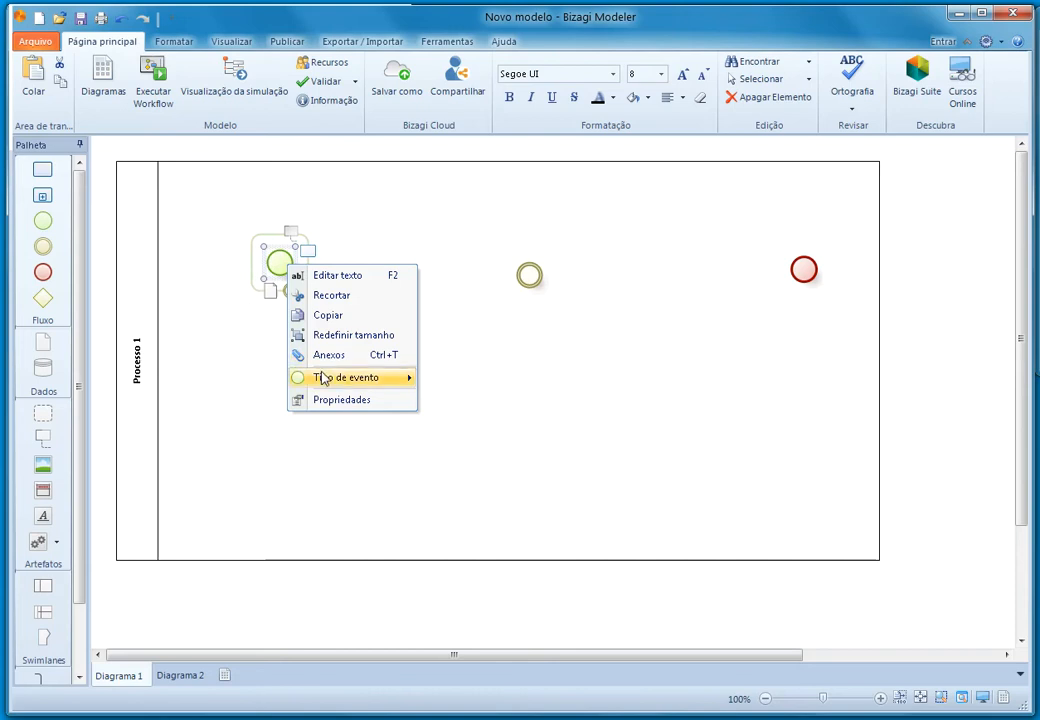
mouse_move(337, 379)
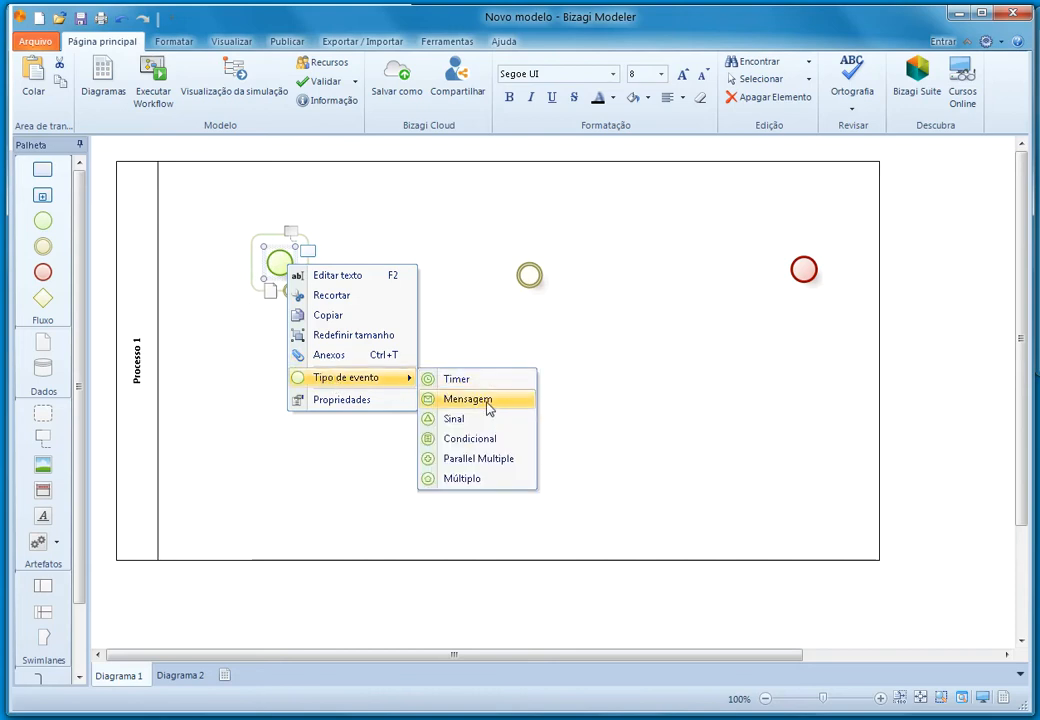
left_click(489, 405)
left_click_drag(384, 343, 244, 234)
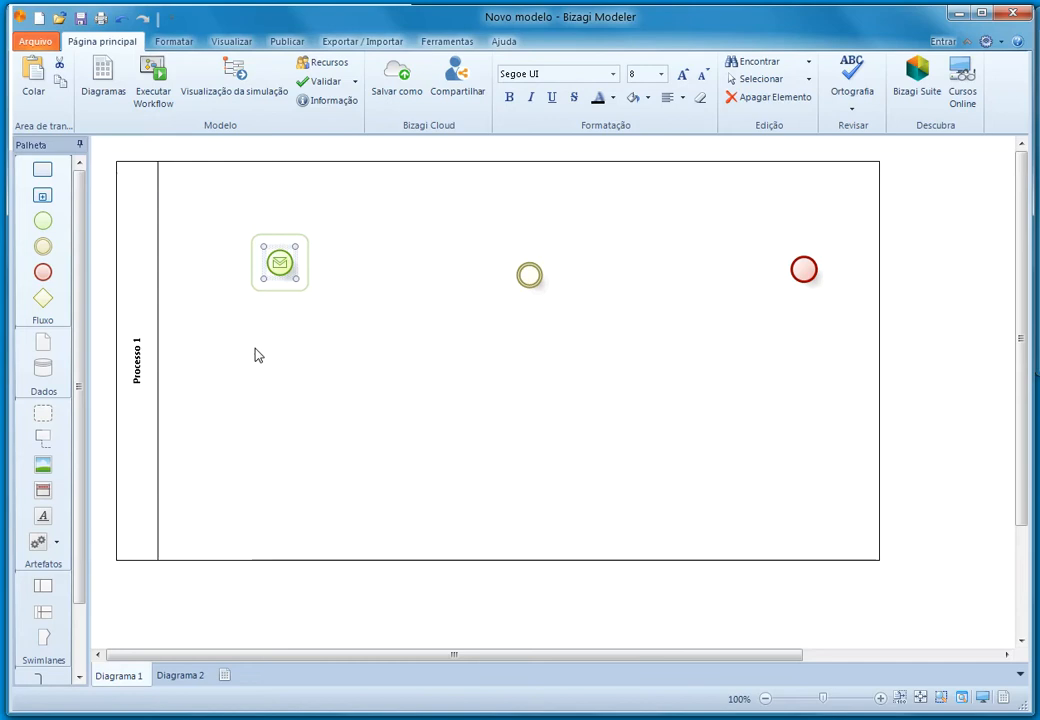
left_click(316, 390)
mouse_move(283, 271)
left_mouse_down()
mouse_move(269, 364)
mouse_move(278, 279)
left_mouse_up()
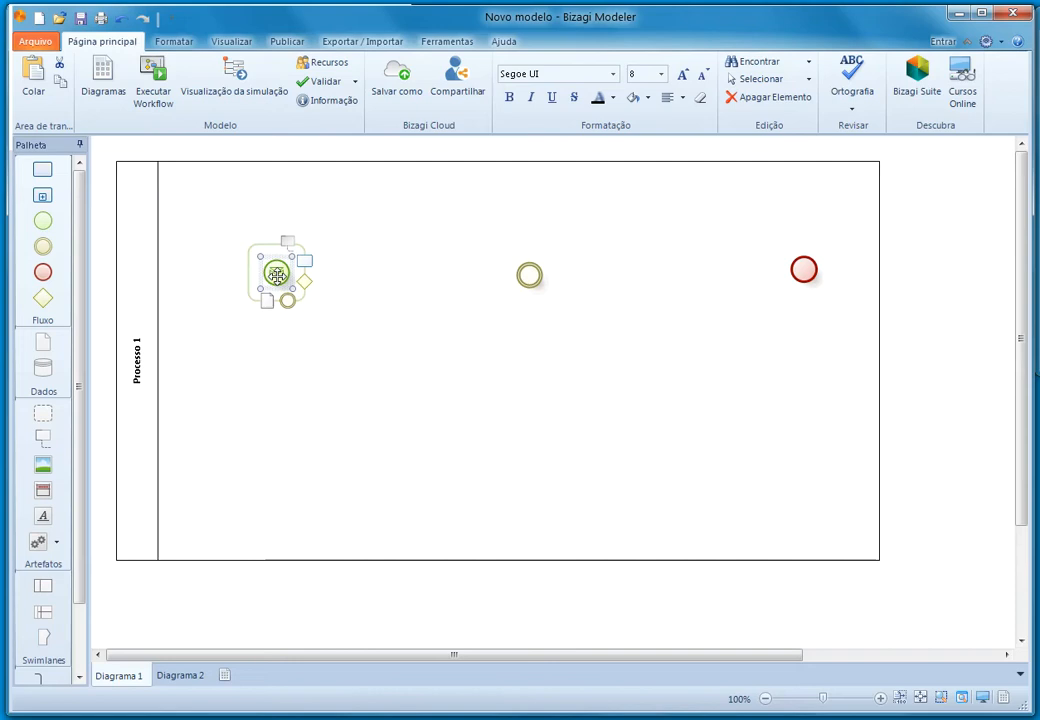
left_click(351, 381)
left_click(278, 275)
left_click_drag(370, 335, 226, 234)
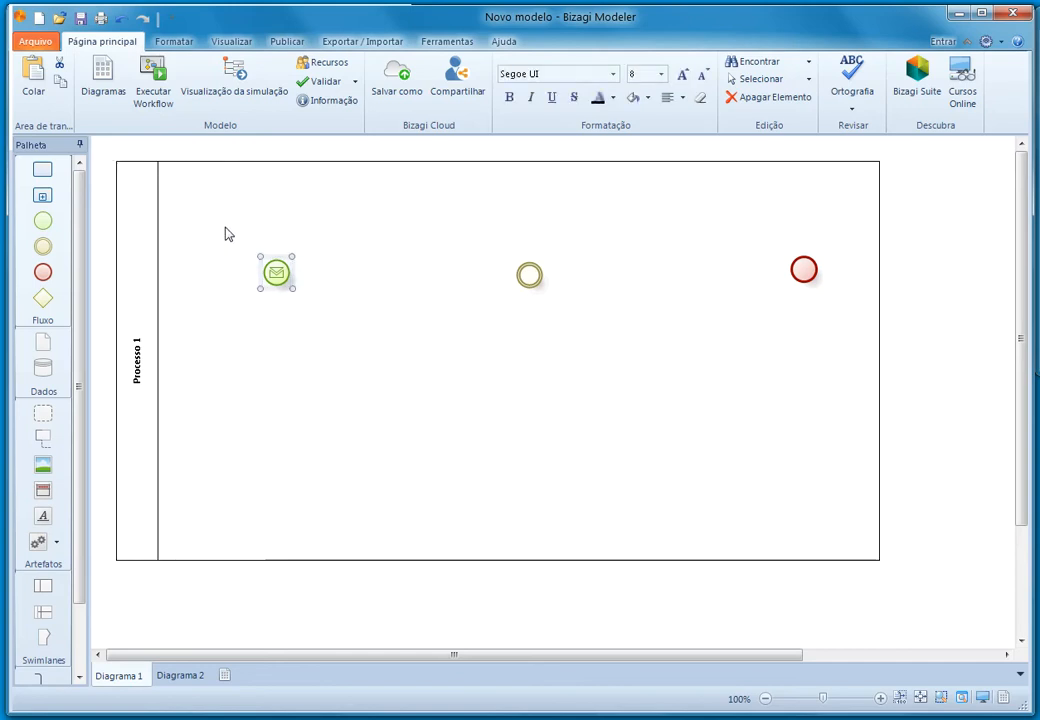
mouse_move(268, 258)
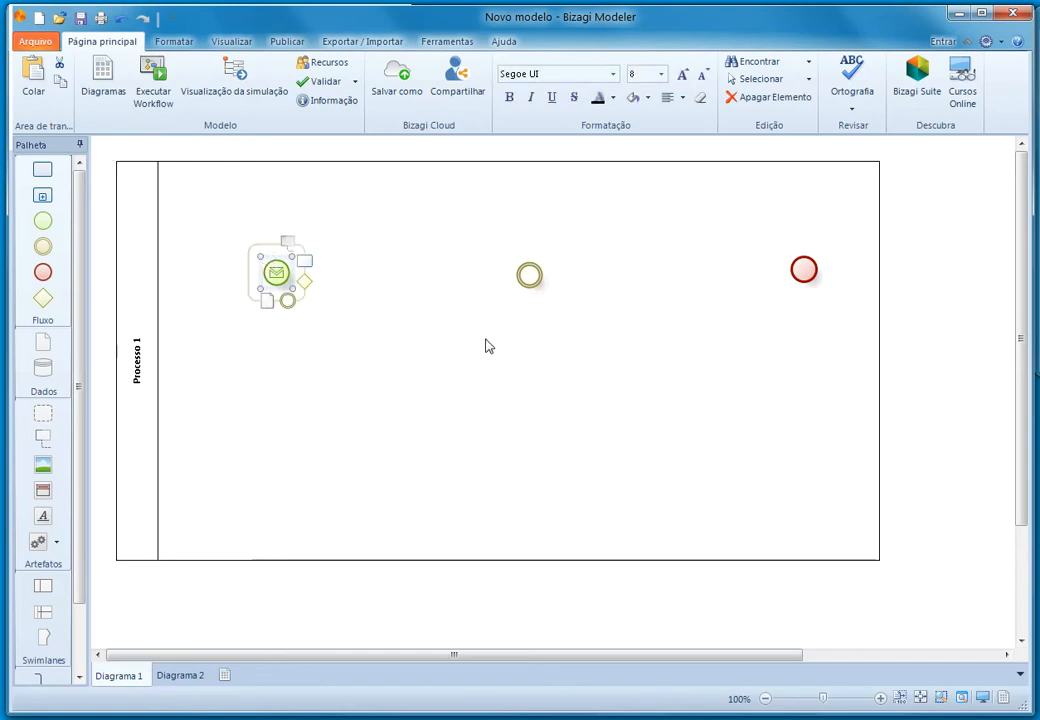
Step: Shift the intermediate event slightly towards the start event and set its type to Mensagem
left_click(518, 390)
left_click_drag(527, 279, 487, 283)
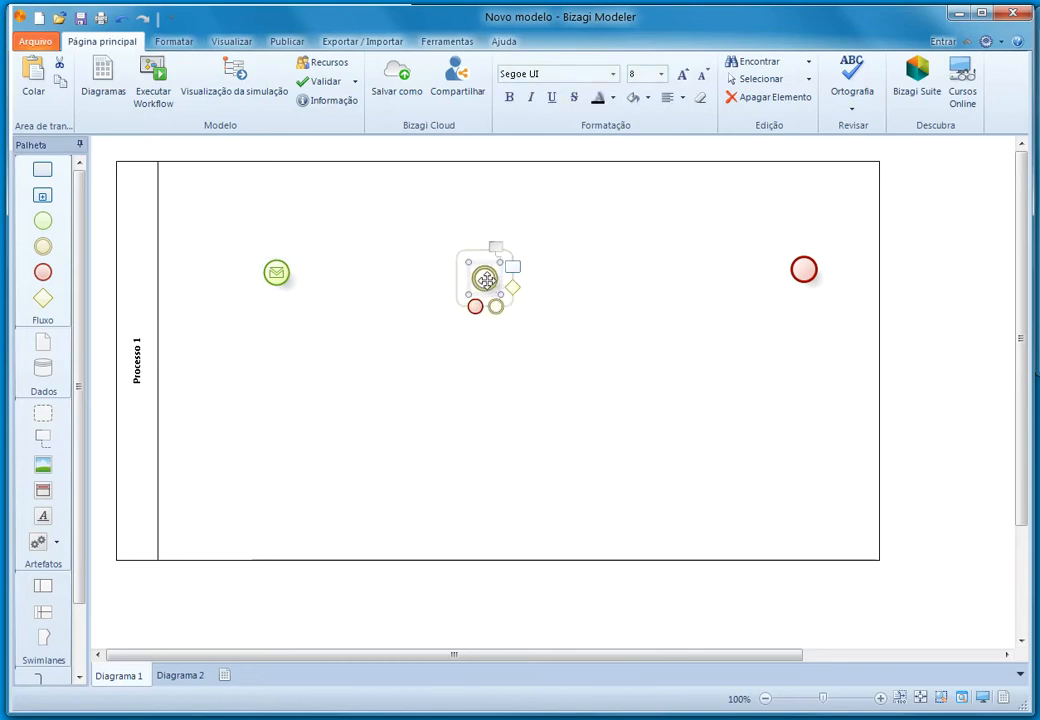
right_click(485, 280)
mouse_move(530, 396)
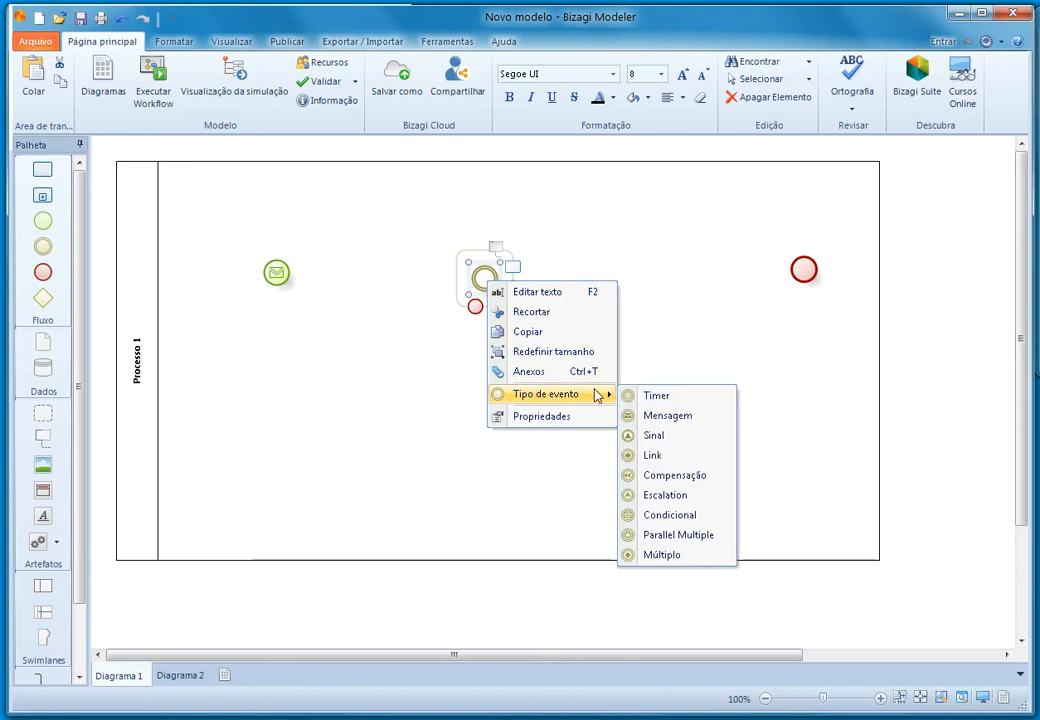
left_click(672, 418)
left_click(580, 389)
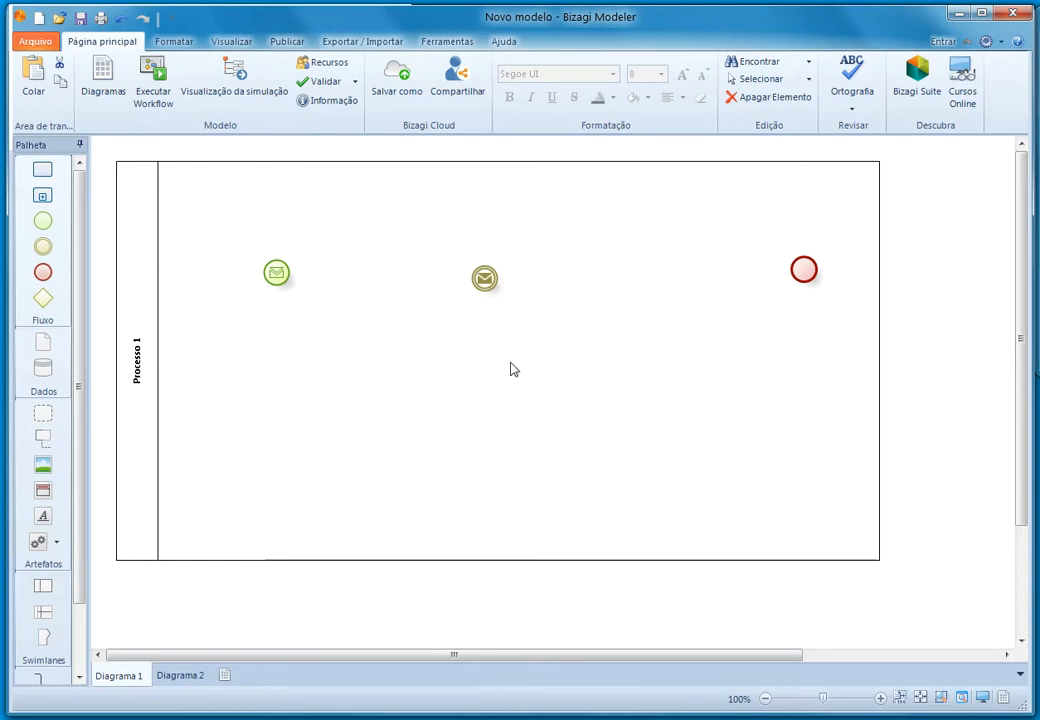
left_click(484, 278)
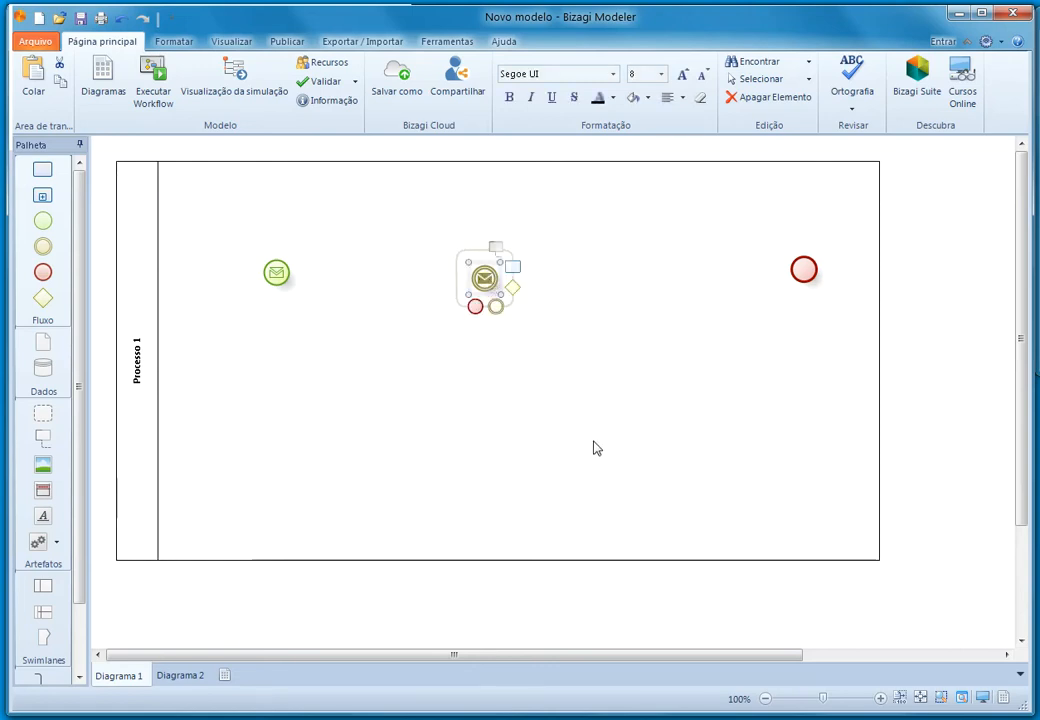
left_click_drag(634, 386, 546, 335)
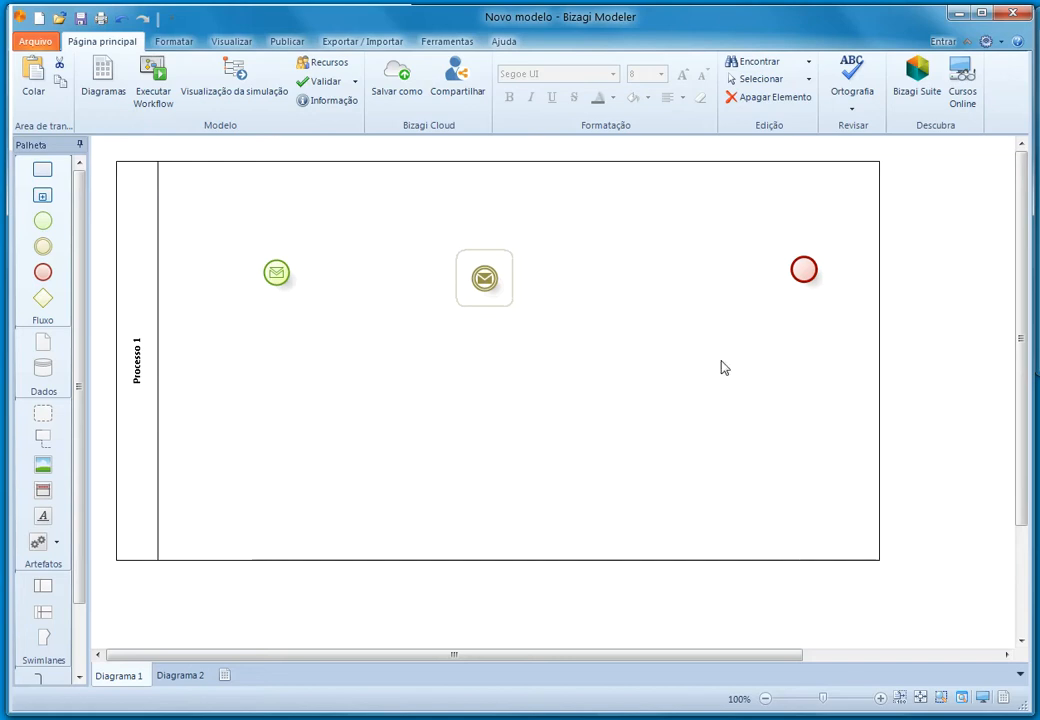
Step: Set the end event's type to Mensagem and move it a little closer to the intermediate event
left_click(801, 274)
right_click(800, 272)
mouse_move(915, 384)
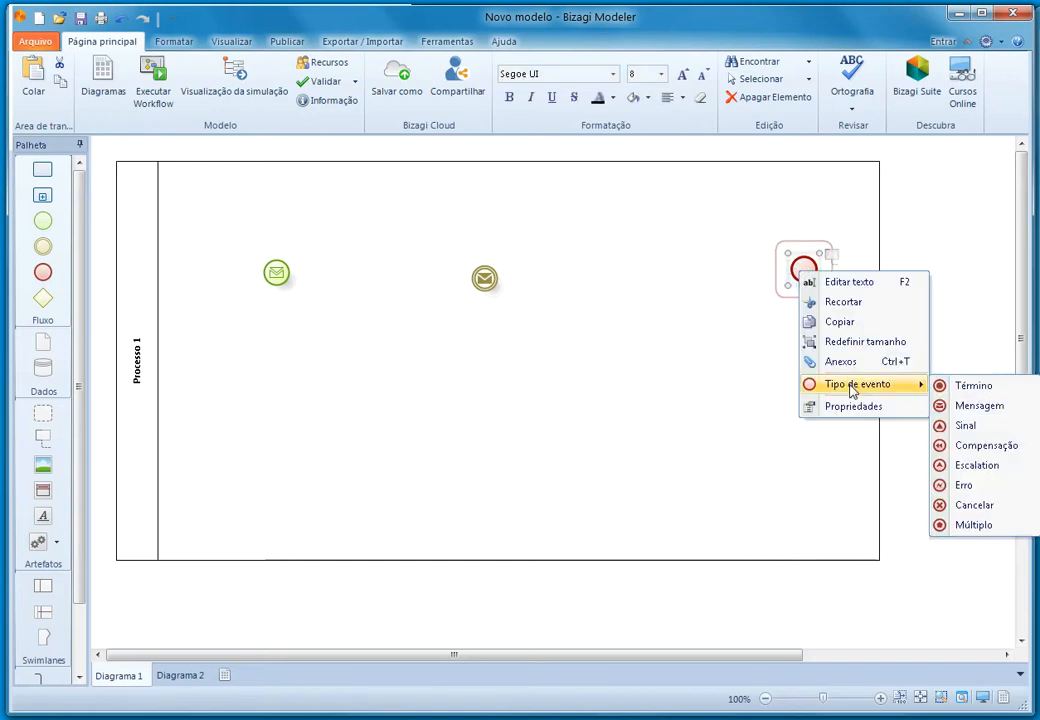
left_click(971, 414)
left_click_drag(805, 274, 736, 290)
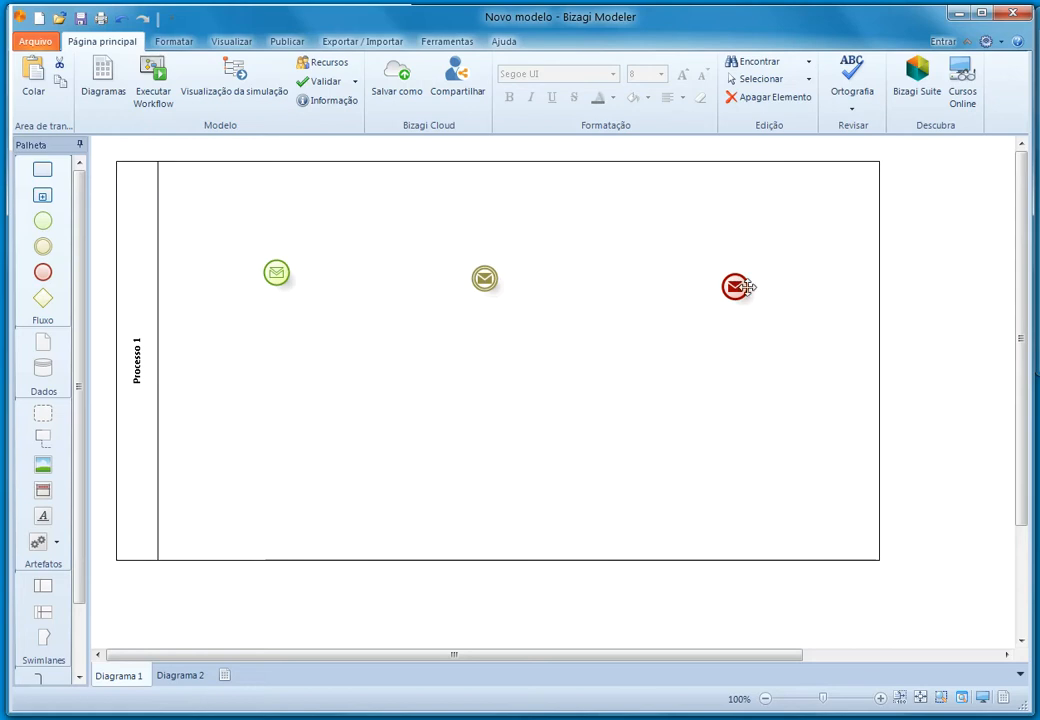
left_click_drag(796, 345, 676, 258)
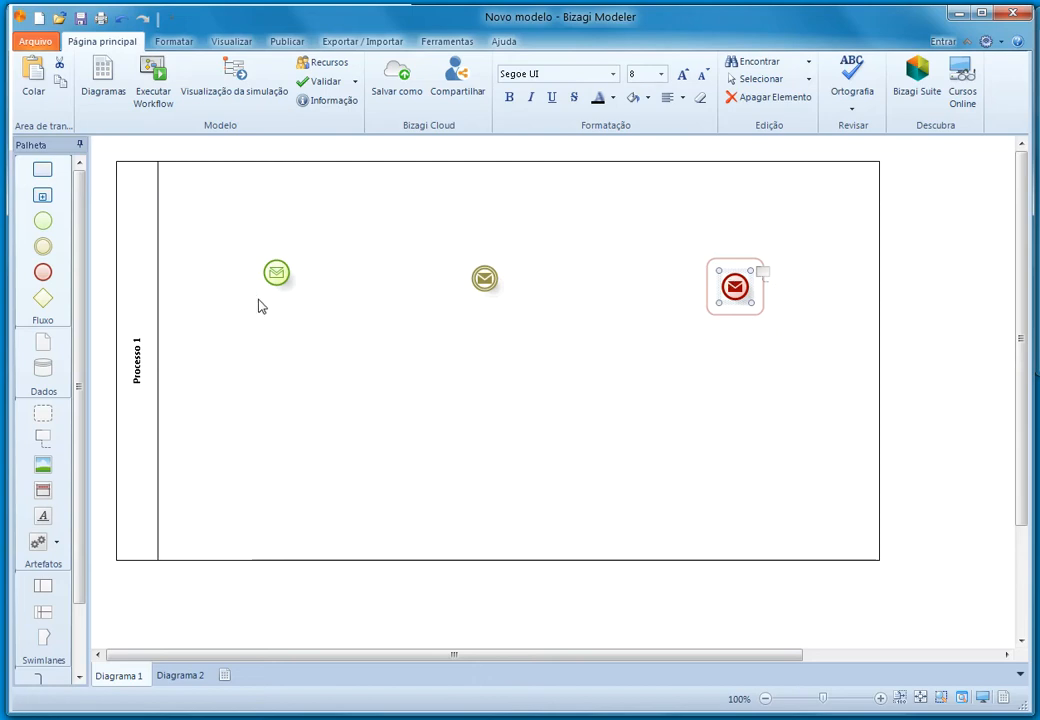
left_click(673, 334)
left_click_drag(838, 361, 661, 221)
left_click(734, 355)
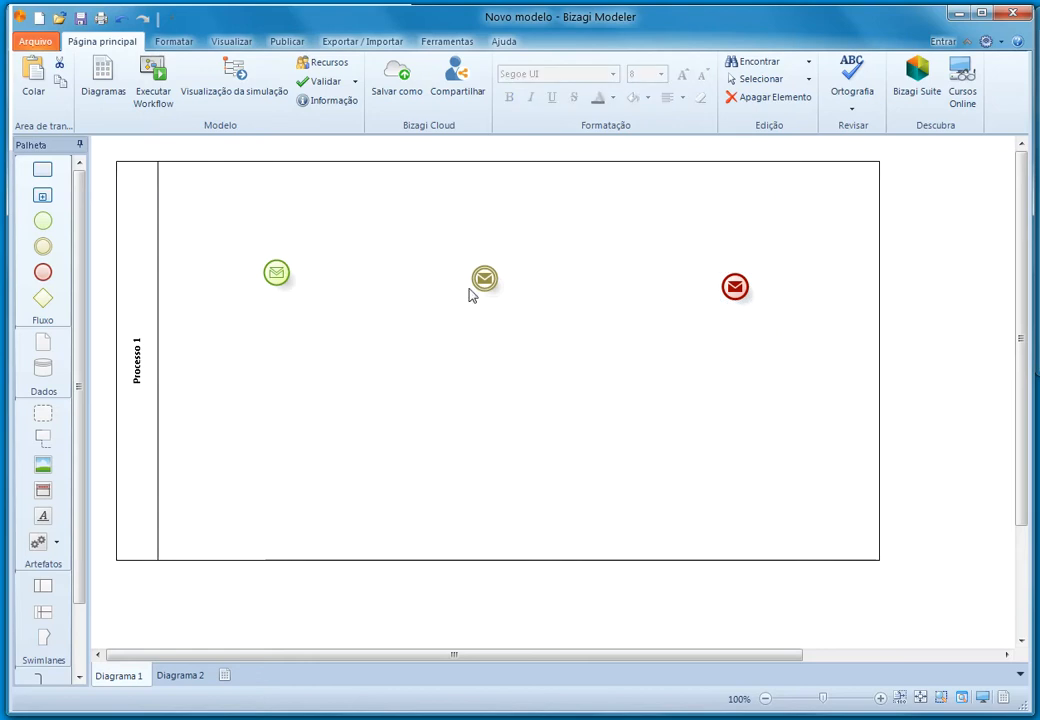
left_click_drag(803, 258, 712, 340)
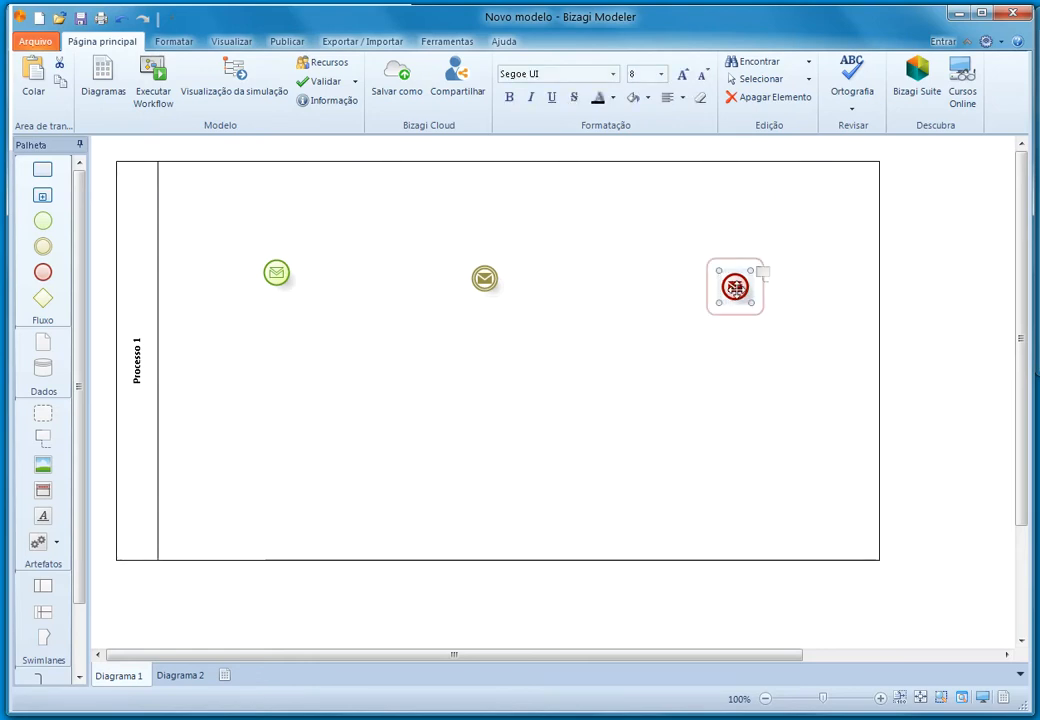
left_click_drag(736, 289, 739, 296)
left_click(789, 339)
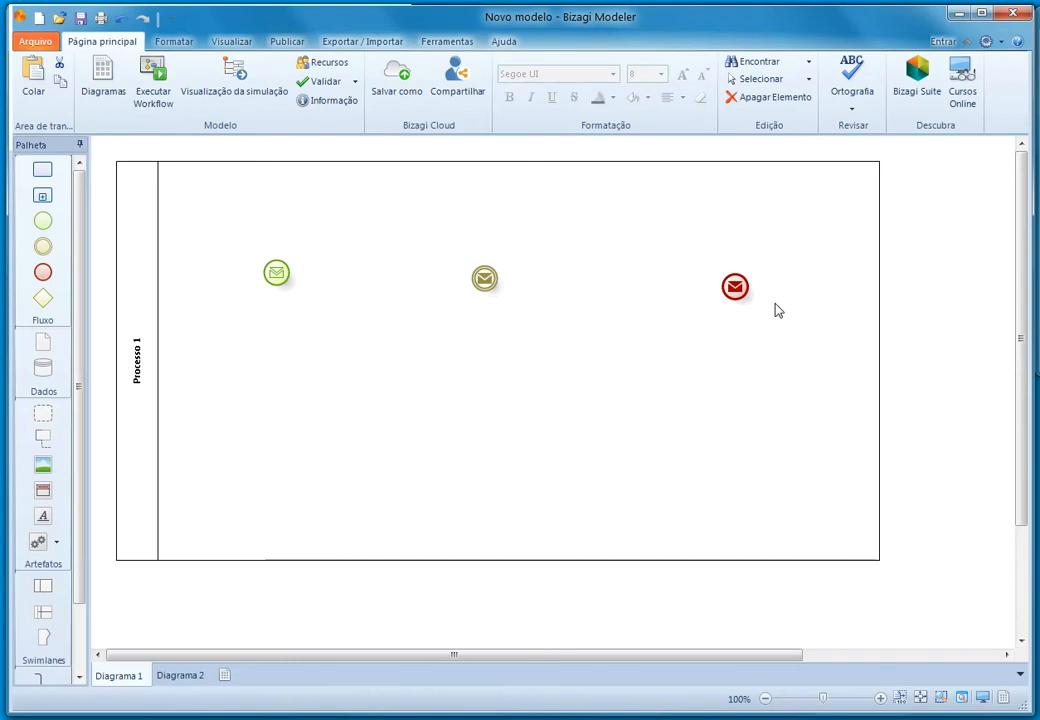
left_click_drag(820, 234, 642, 364)
mouse_move(734, 286)
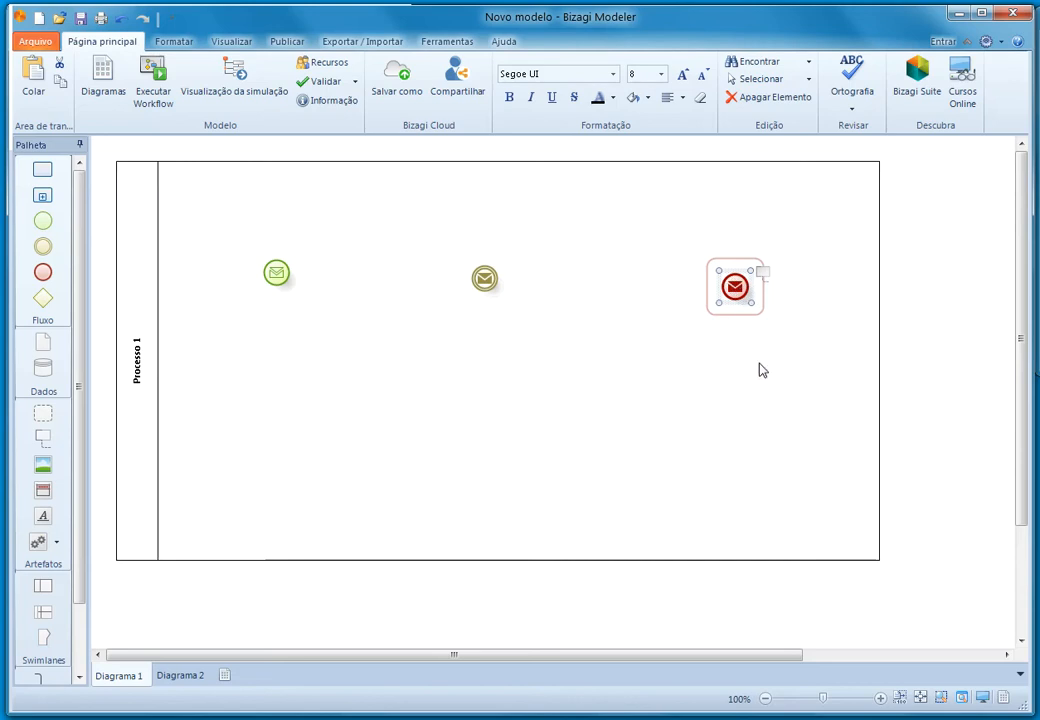
Step: Move the message start event straight down to the lower part of the Processo 1 pool
left_click_drag(276, 272, 271, 410)
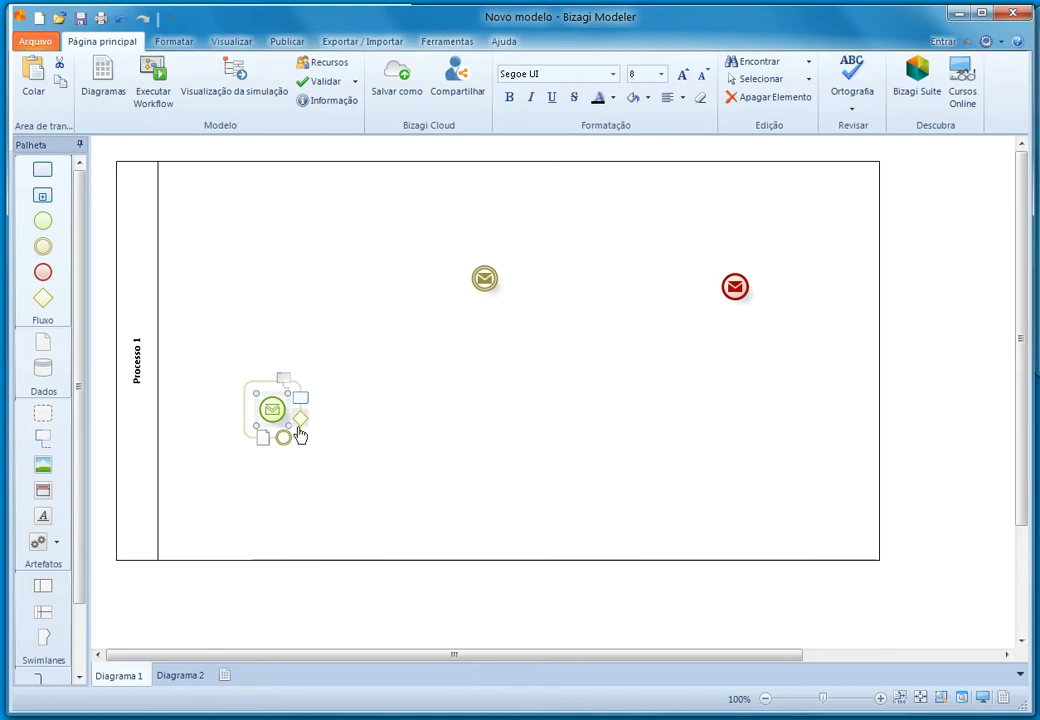
Step: Move the message start event back to the upper part of the Processo 1 pool, slightly above the intermediate event's level
left_click(373, 479)
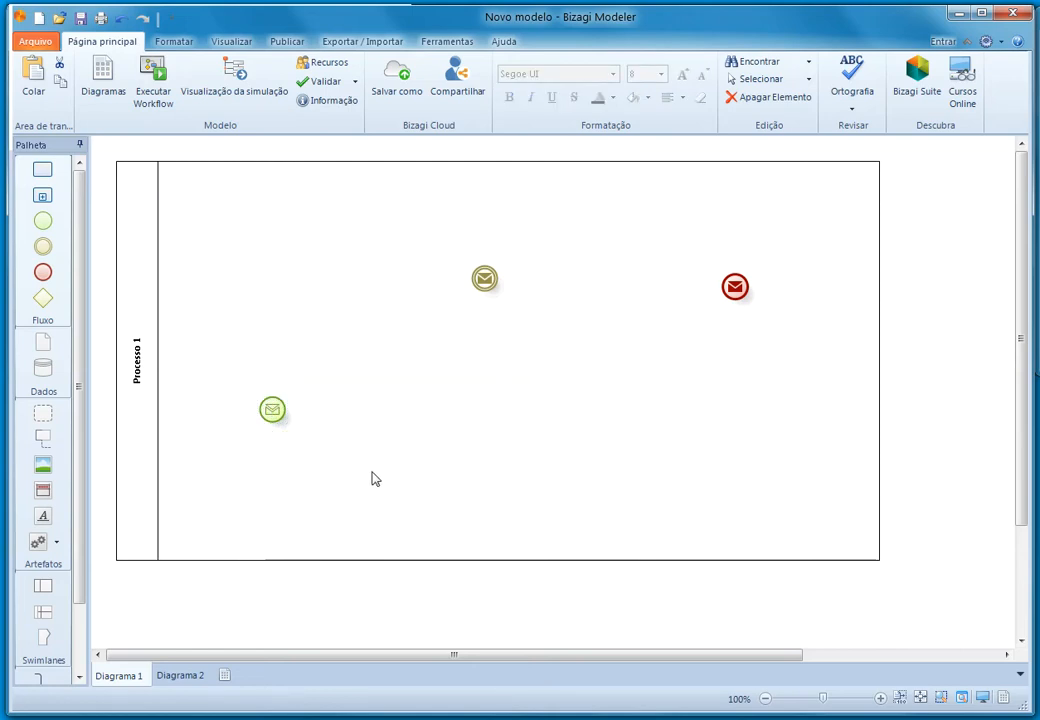
left_click_drag(371, 474, 255, 385)
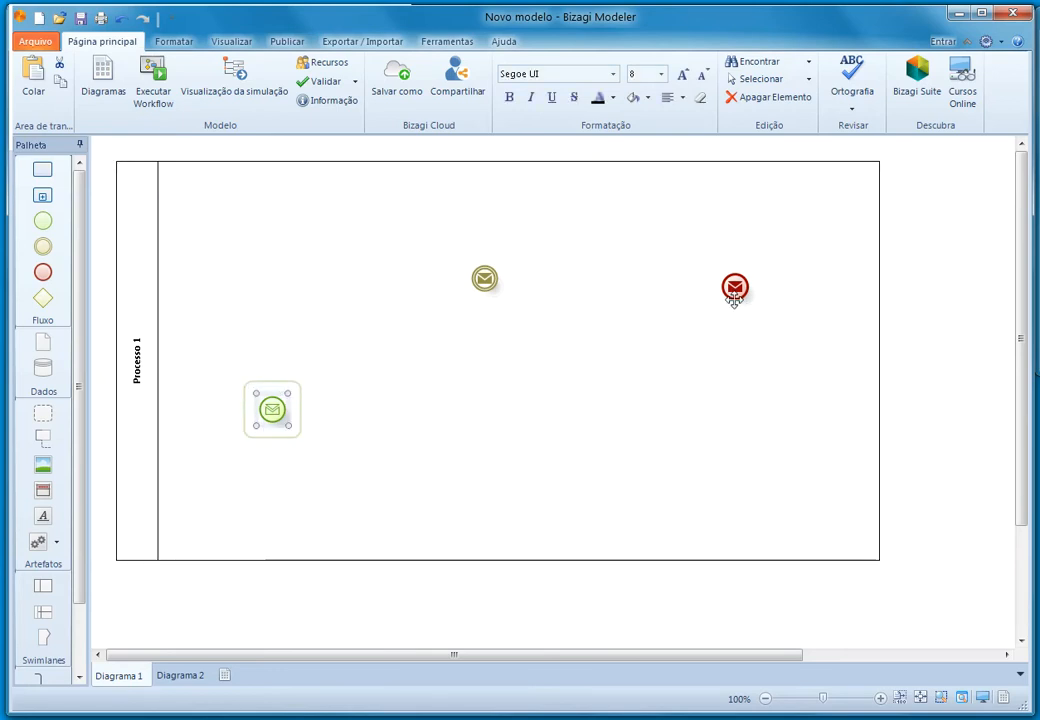
left_click_drag(45, 413, 377, 475)
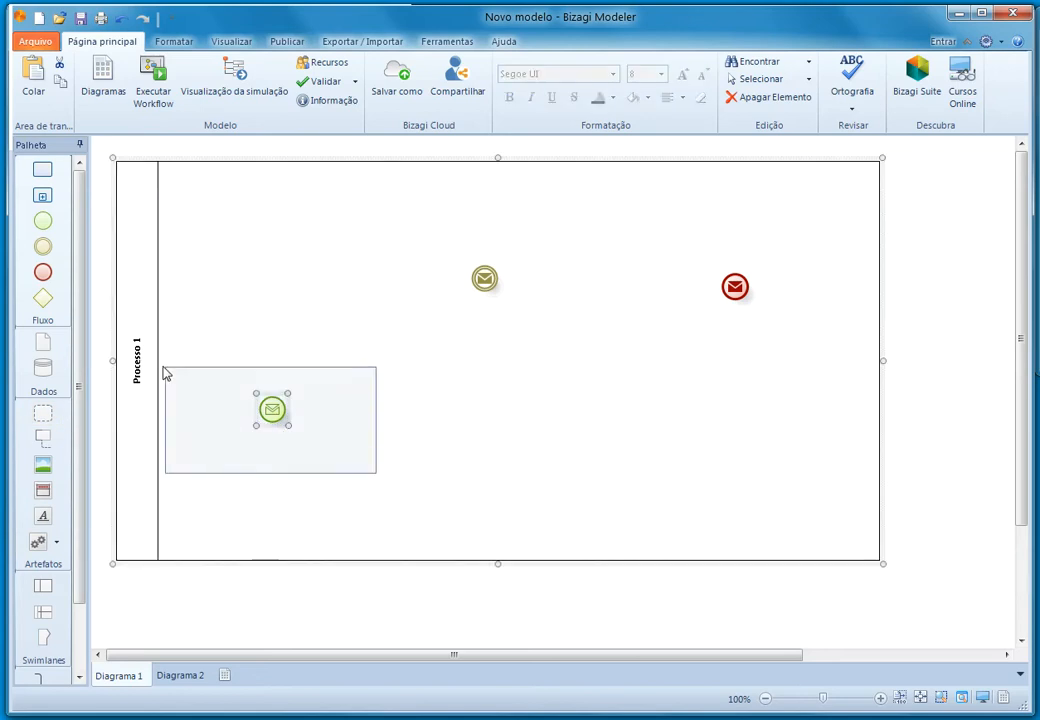
left_click(355, 439)
left_click_drag(283, 432, 289, 270)
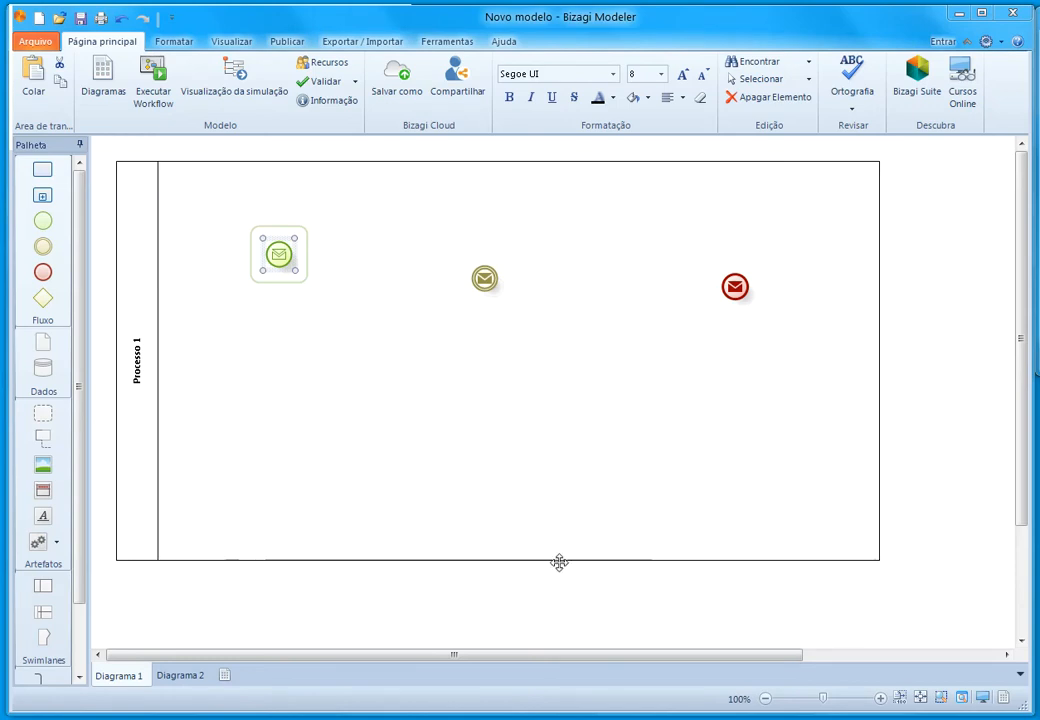
Step: Delete the message end event from the Processo 1 pool
left_click(747, 298)
left_click(744, 292)
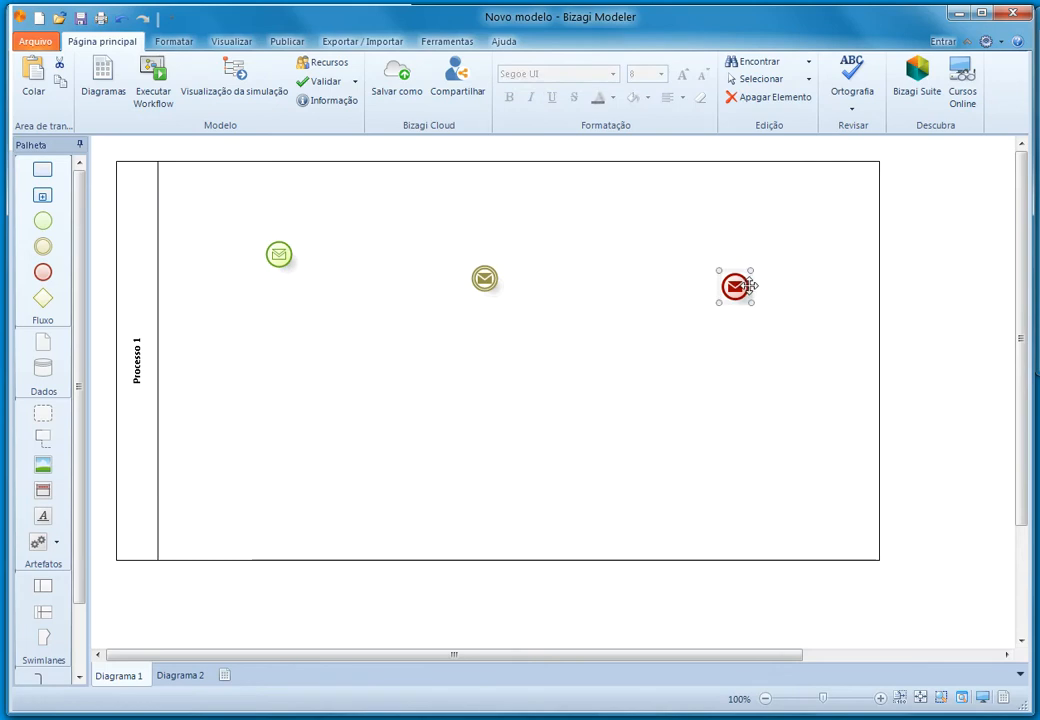
key("Delete")
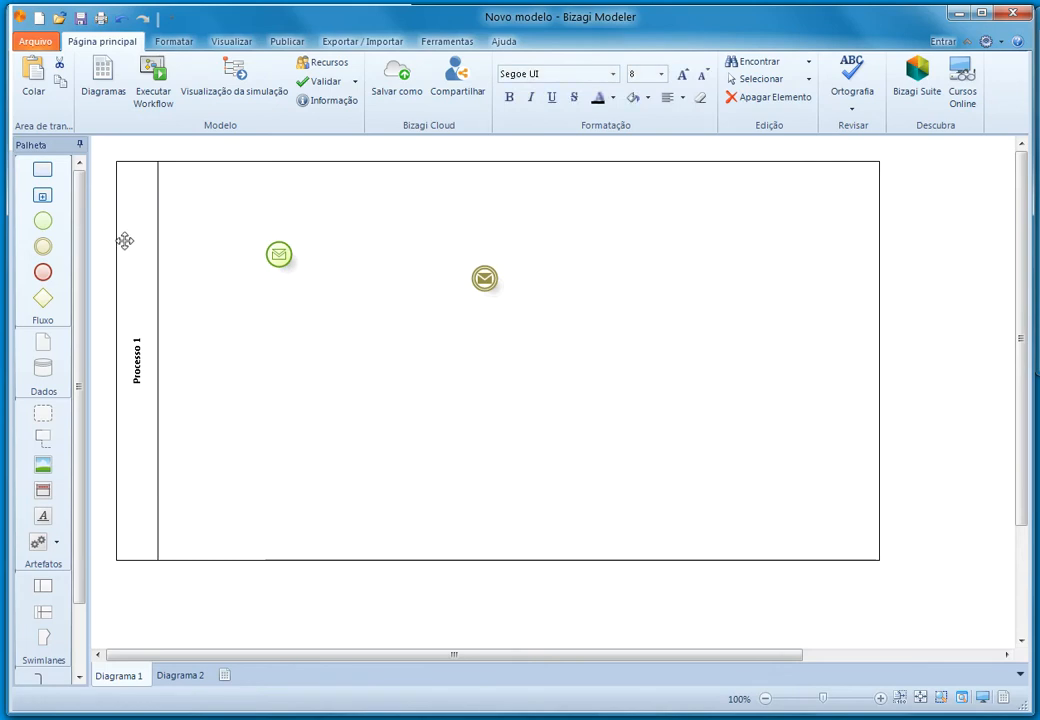
Step: Move the message start event slightly down so it lines up horizontally with the intermediate event
left_click_drag(278, 254, 280, 278)
mouse_move(627, 384)
left_mouse_down()
mouse_move(318, 303)
mouse_move(230, 254)
left_mouse_up()
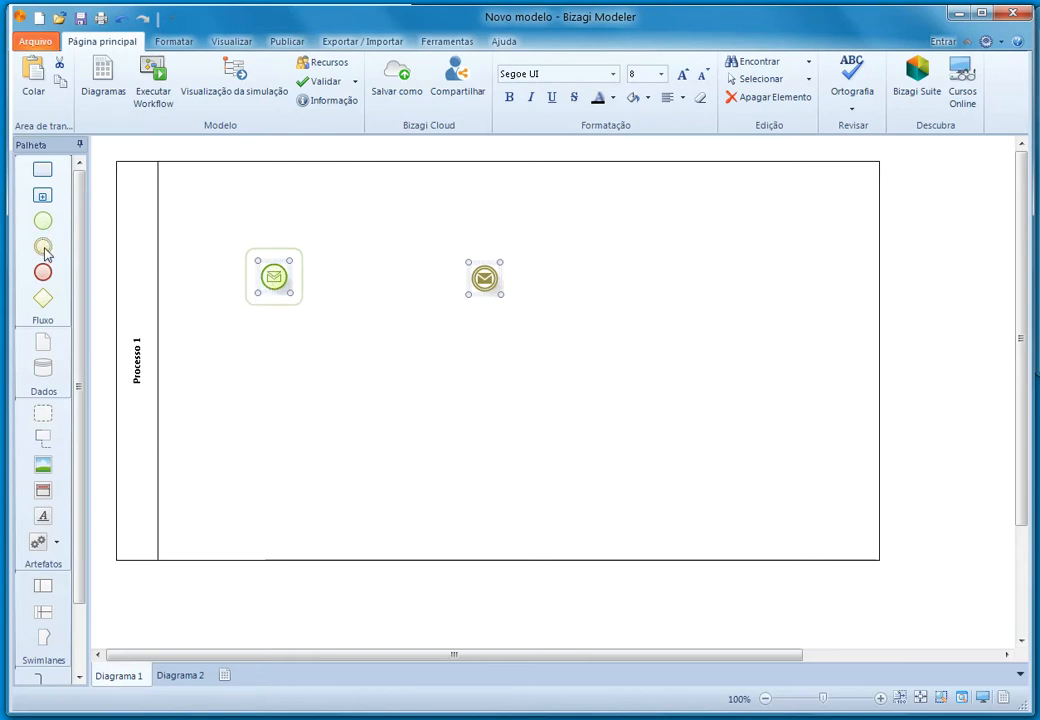
right_click(276, 277)
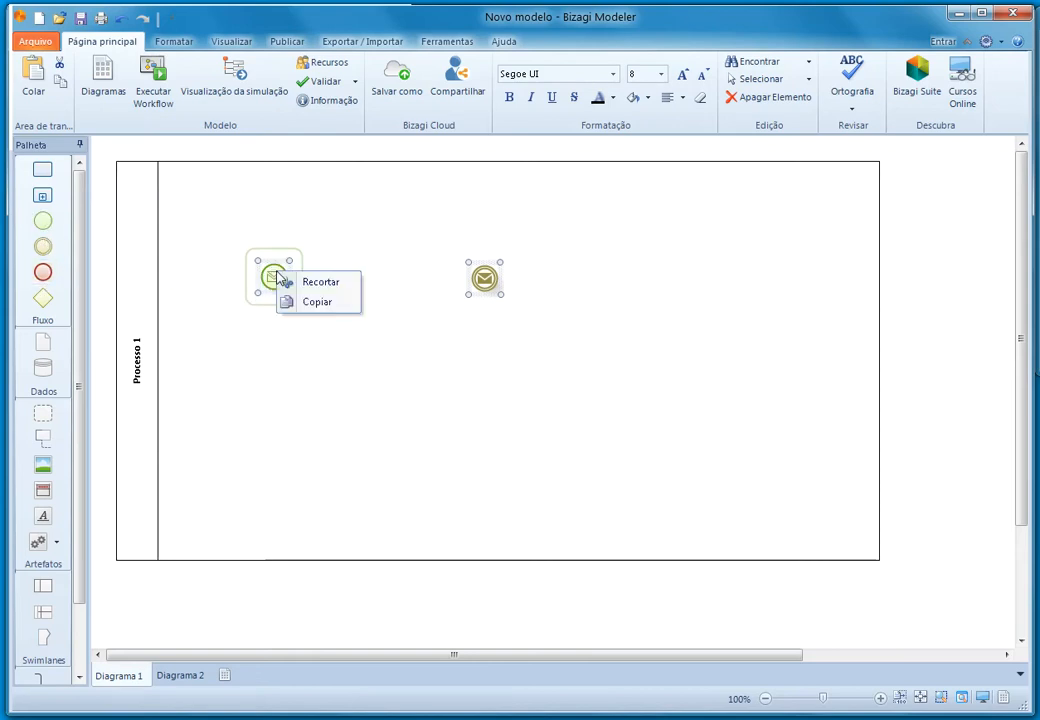
left_click(358, 366)
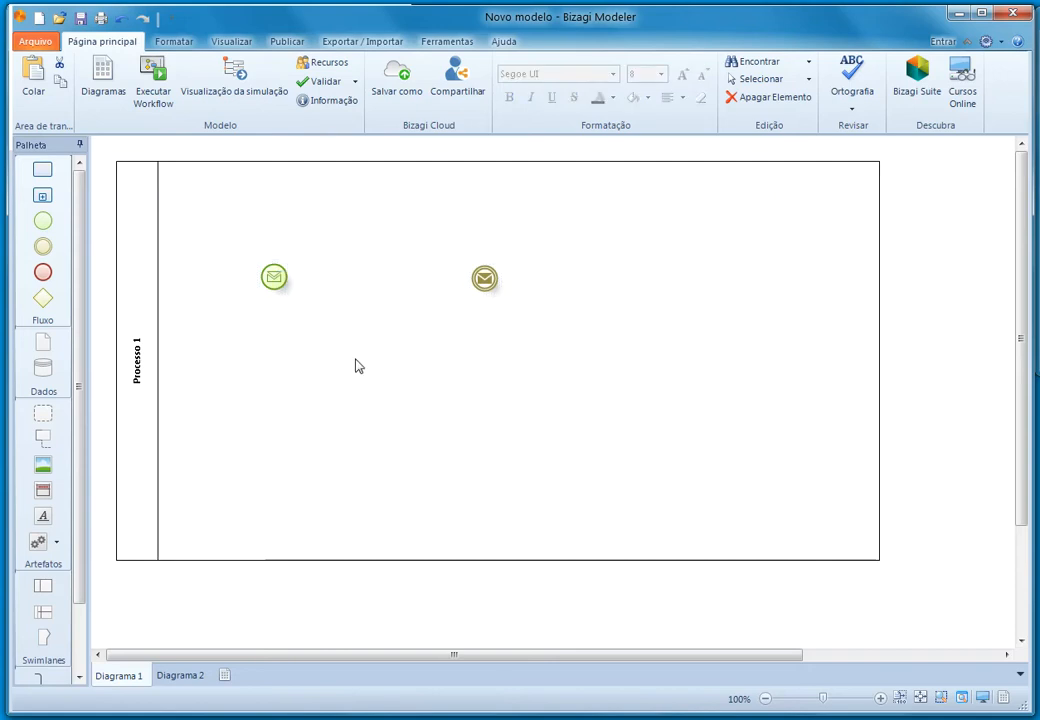
Step: Set the start event's type to Timer
right_click(272, 277)
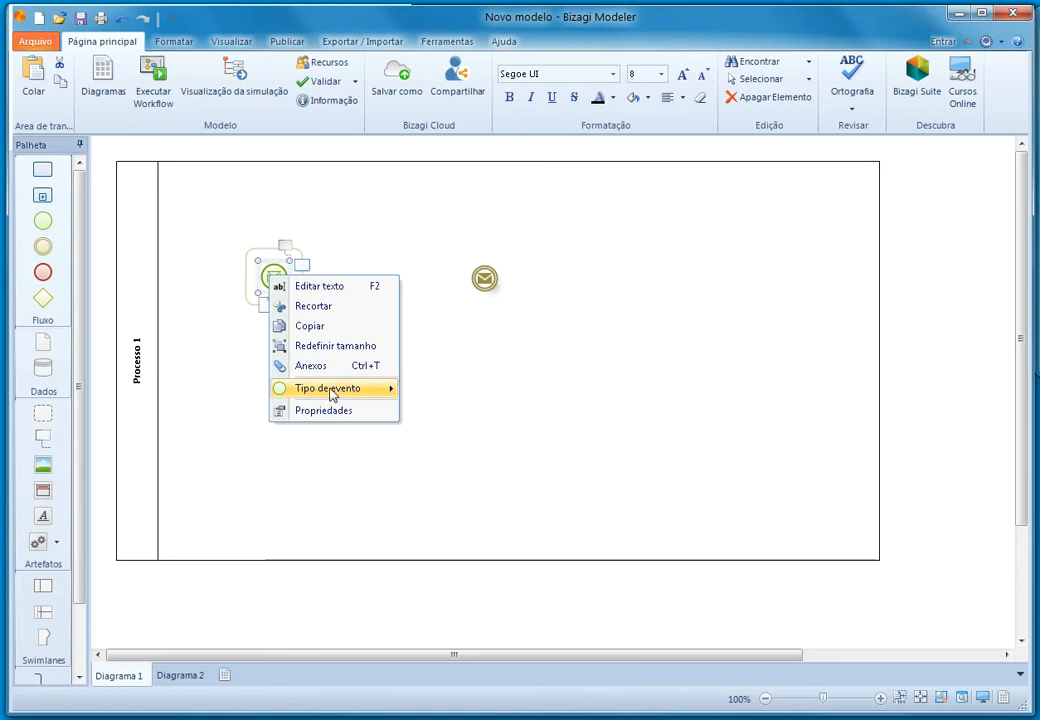
mouse_move(330, 390)
left_click(449, 411)
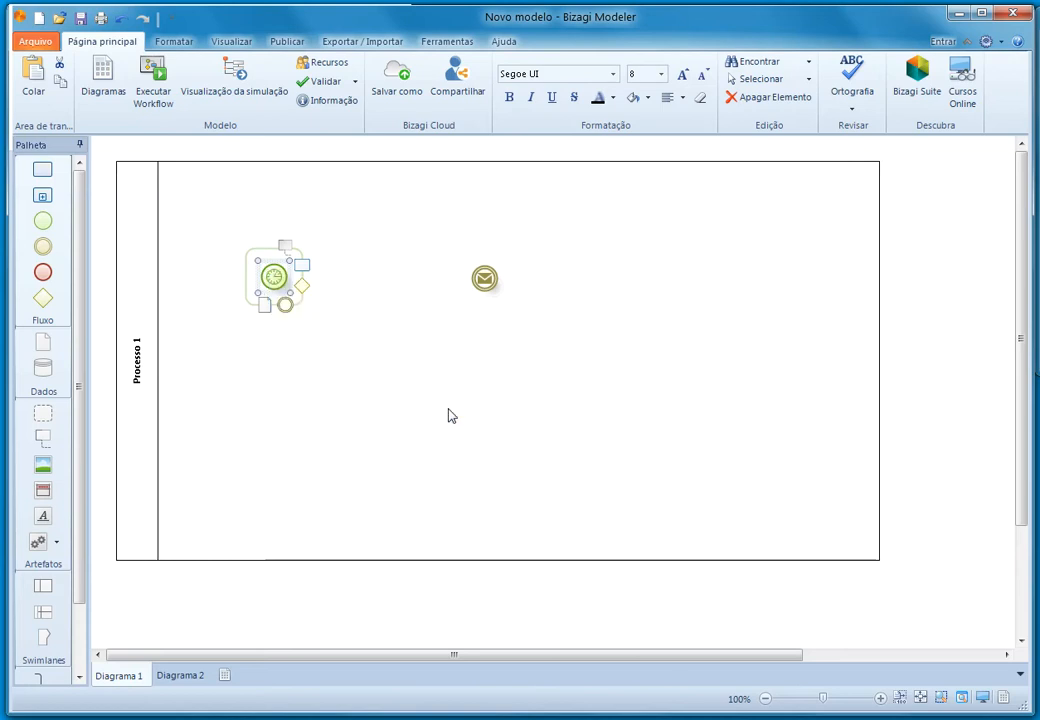
left_click(348, 357)
left_click(275, 279)
left_click(280, 278)
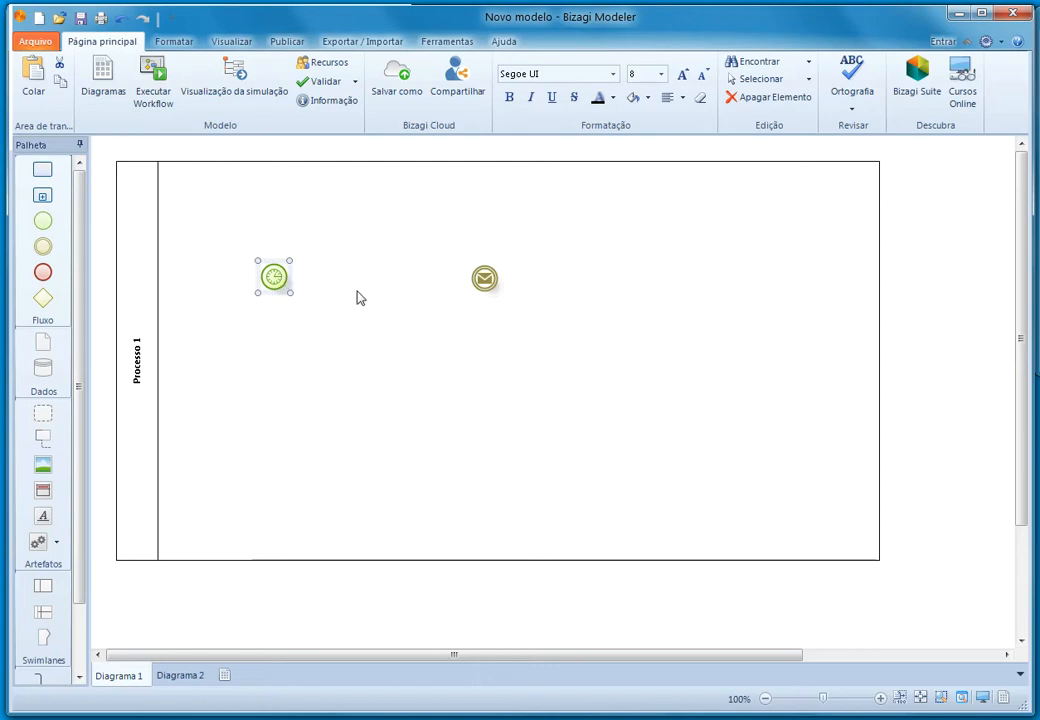
Step: Set the intermediate event's type to Timer
left_click(484, 278)
right_click(484, 278)
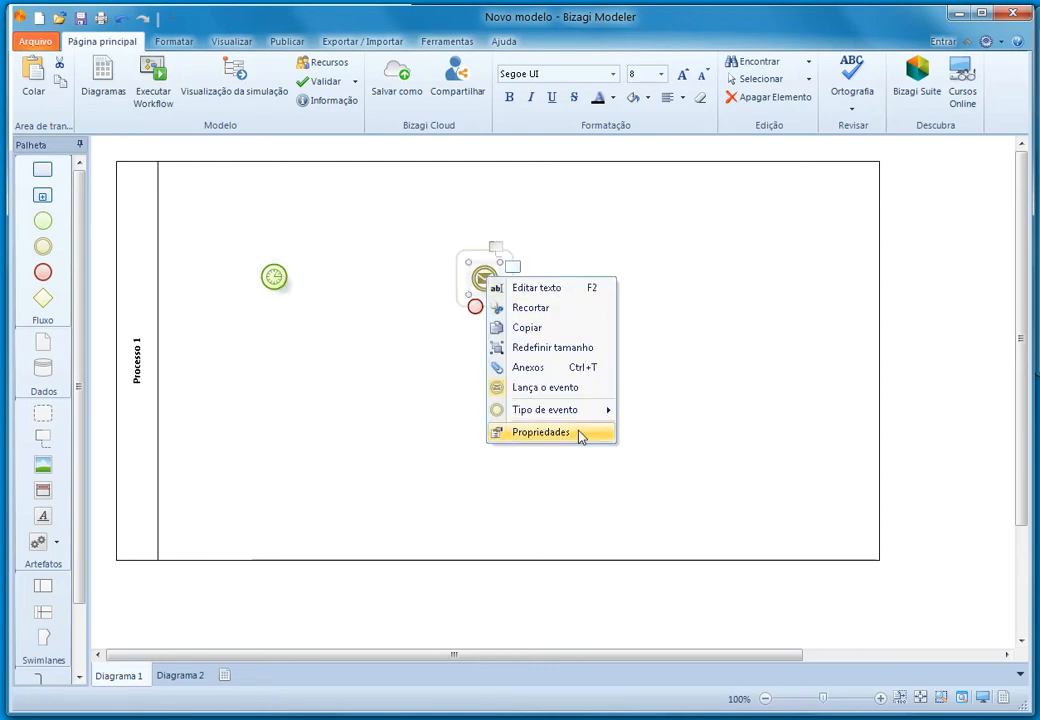
mouse_move(598, 411)
left_click(656, 431)
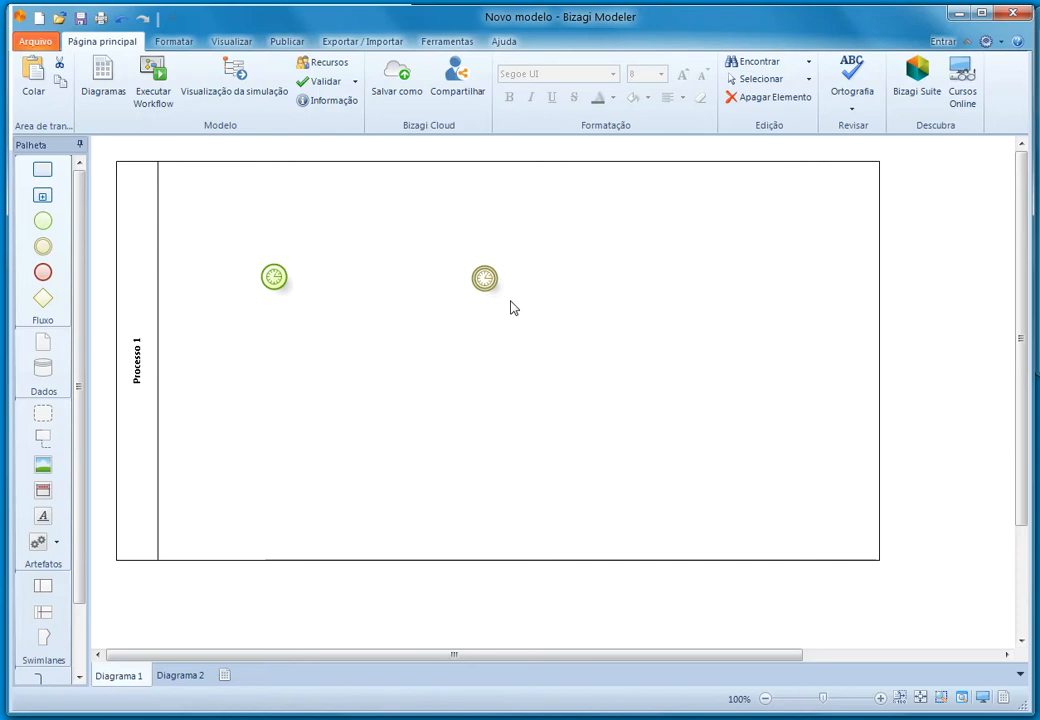
Step: Move the intermediate event slightly away from the start event and place the start event near the pool's upper-left corner
left_click_drag(487, 283, 541, 302)
left_click(274, 278)
left_click_drag(274, 278, 206, 208)
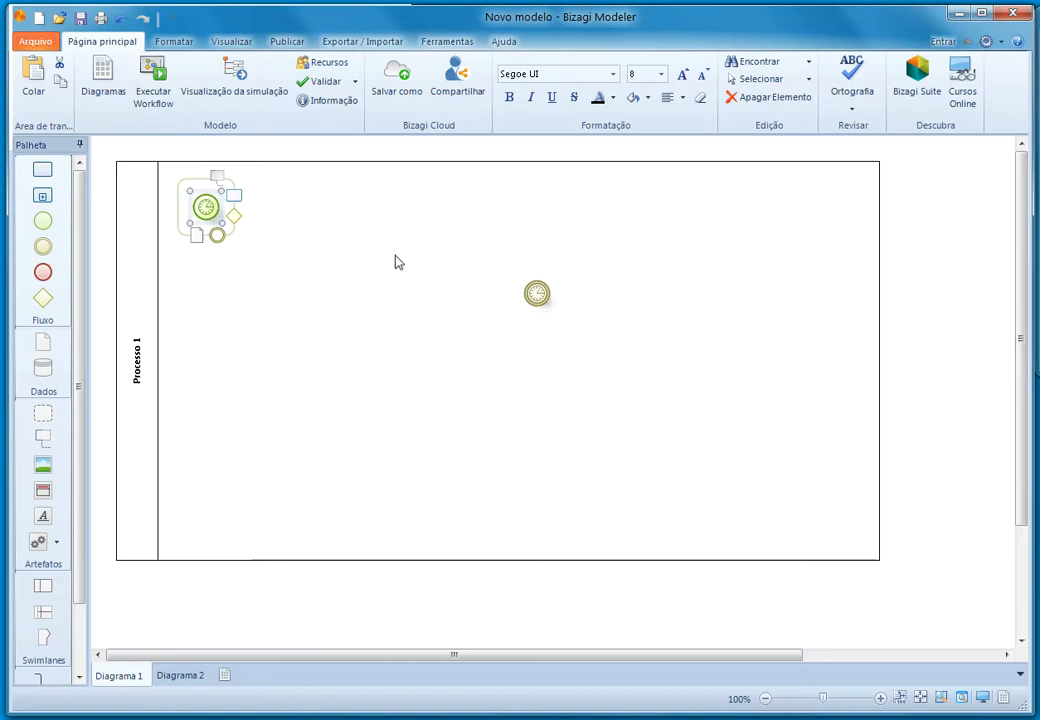
Step: Move the timer intermediate event up and closer to the start event, slightly below its level
left_click_drag(448, 253, 630, 388)
left_click_drag(434, 230, 625, 425)
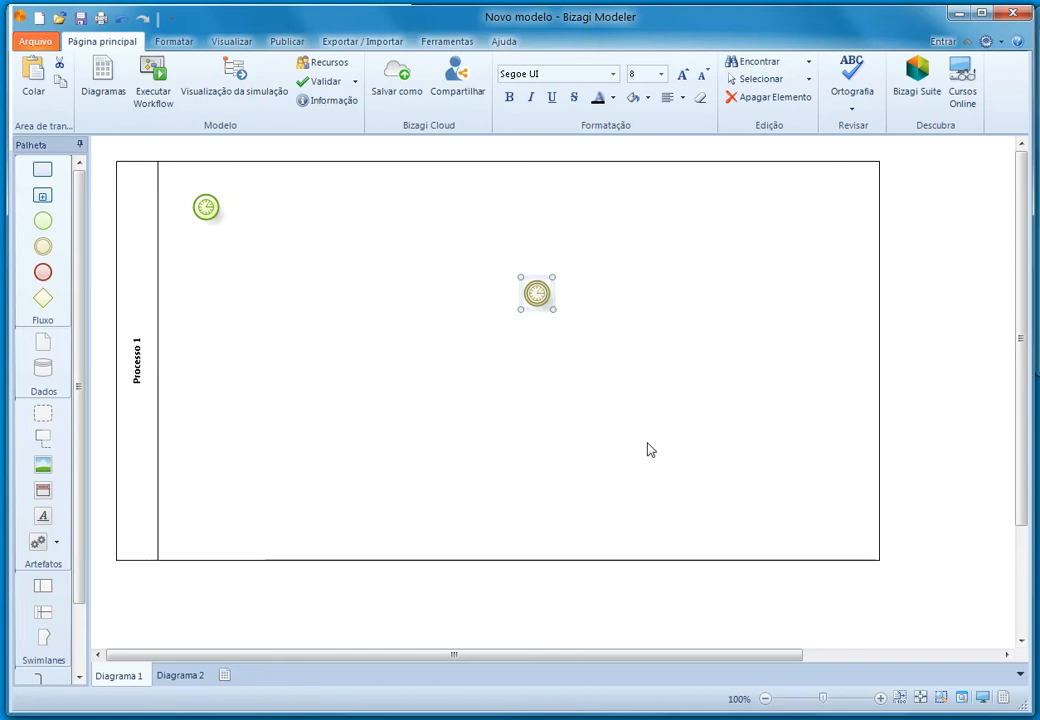
left_click(205, 207)
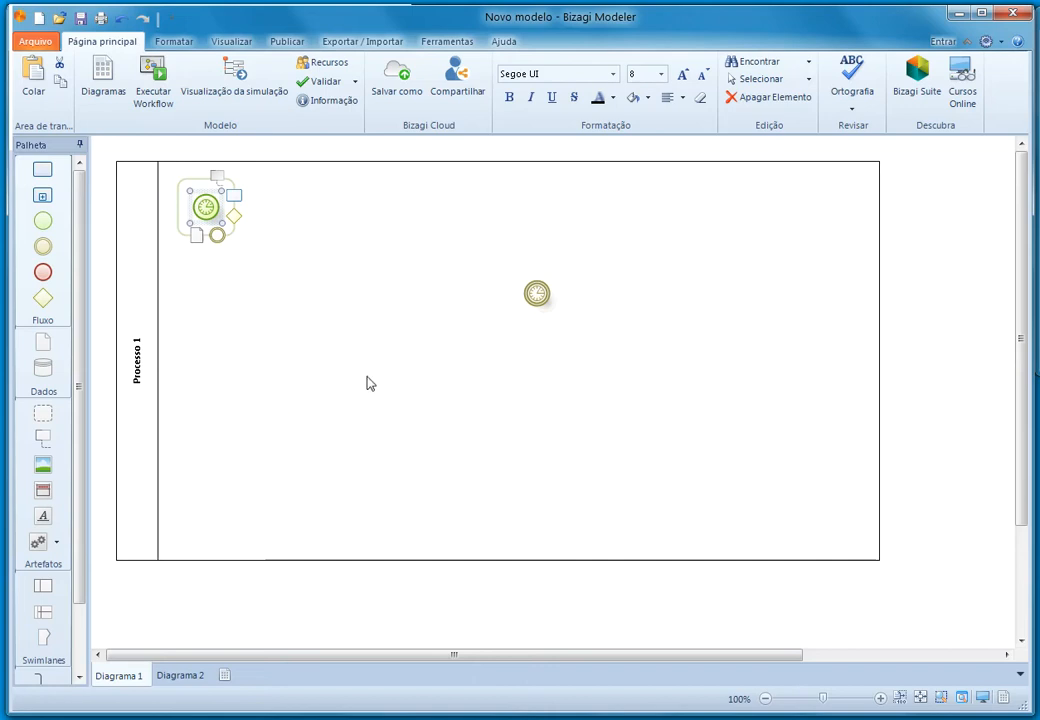
left_click_drag(537, 293, 436, 232)
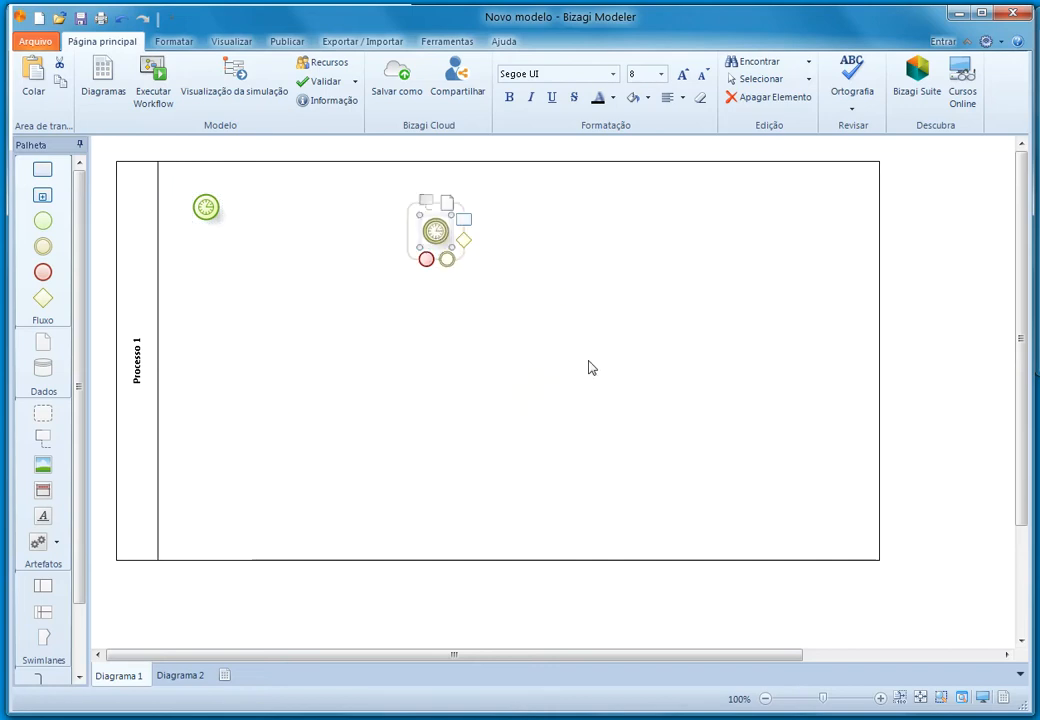
left_click(966, 535)
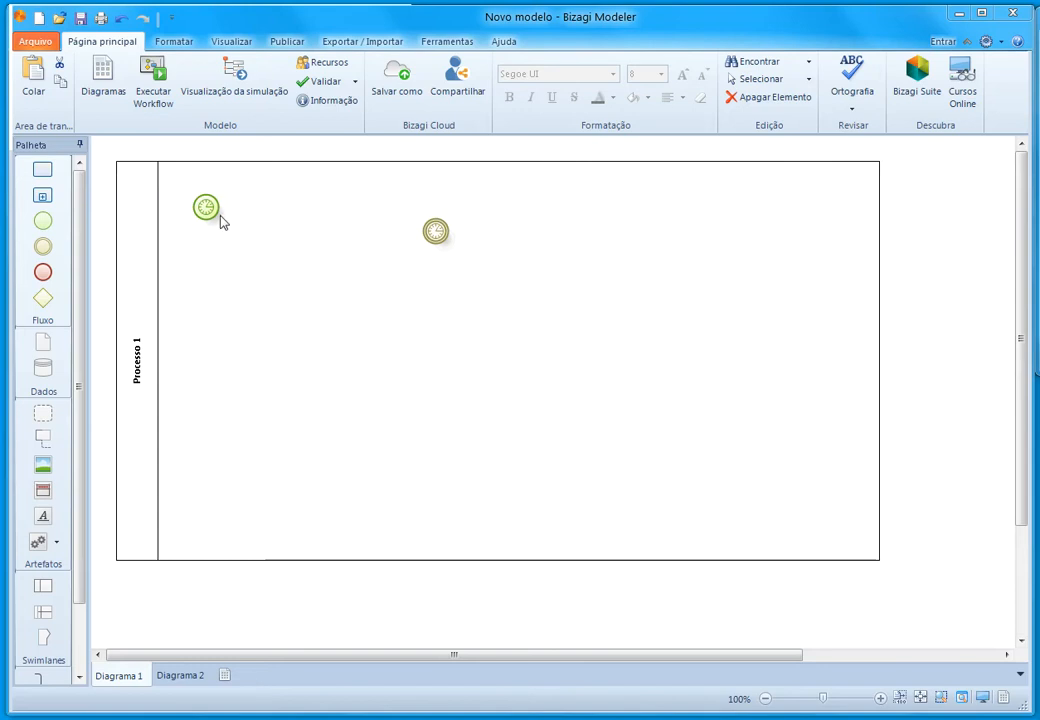
Step: Set the start event's type to Condicional
right_click(209, 209)
mouse_move(269, 324)
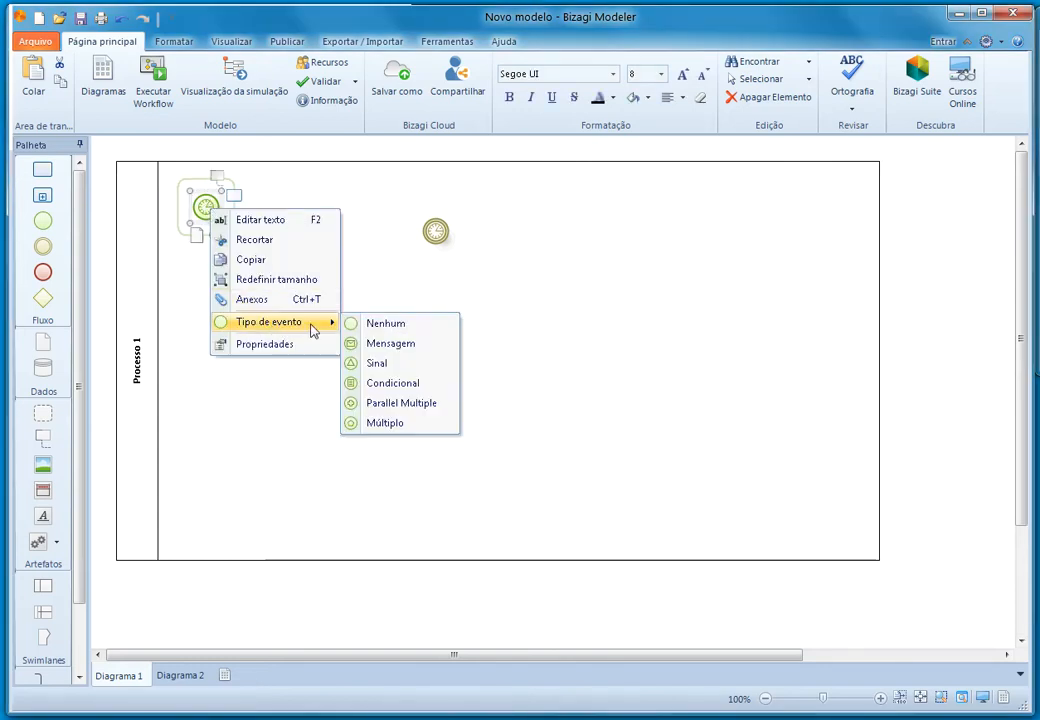
left_click(415, 386)
left_click(400, 380)
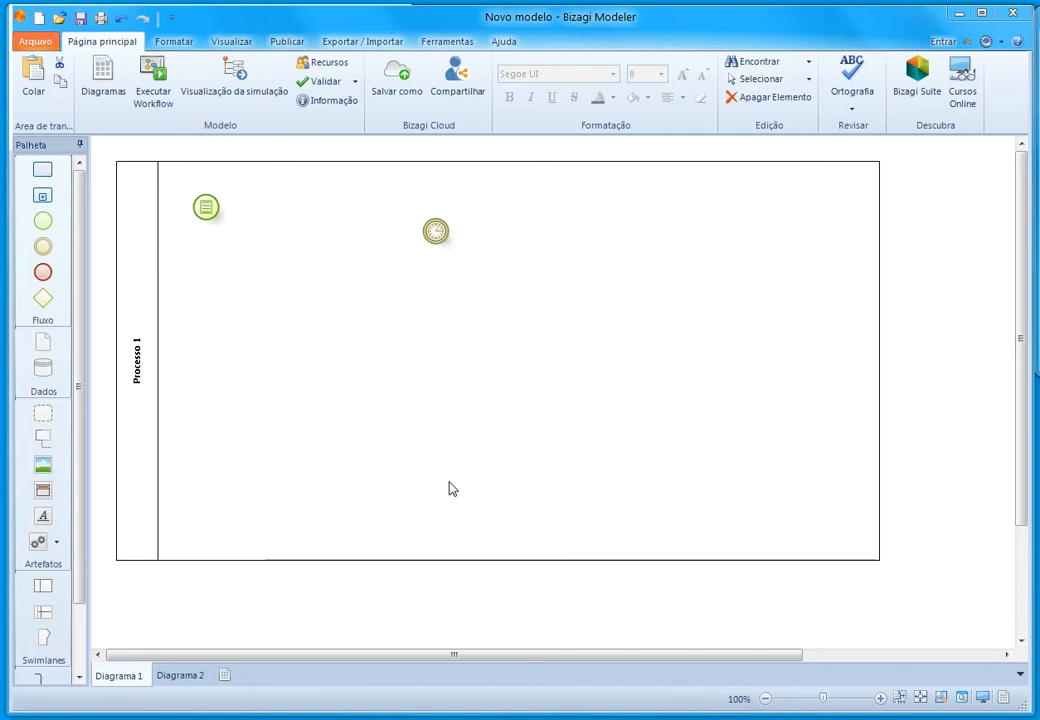
Step: Move the timer intermediate event down and away from the start event, near the middle of the pool
left_click_drag(446, 236, 530, 333)
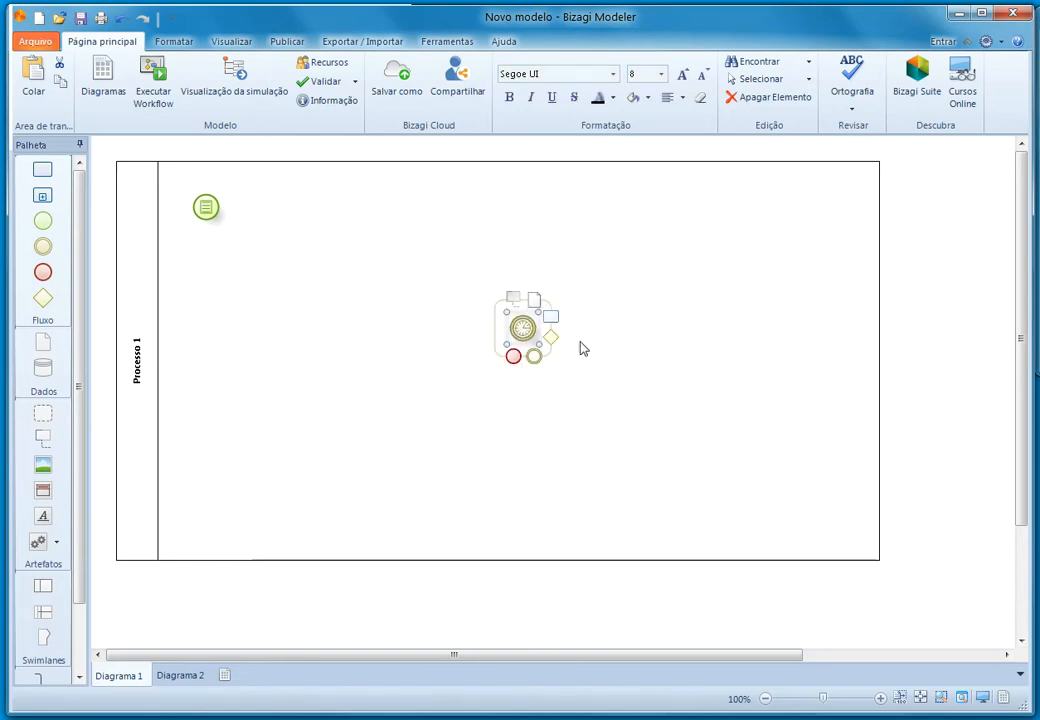
left_click_drag(608, 406, 476, 293)
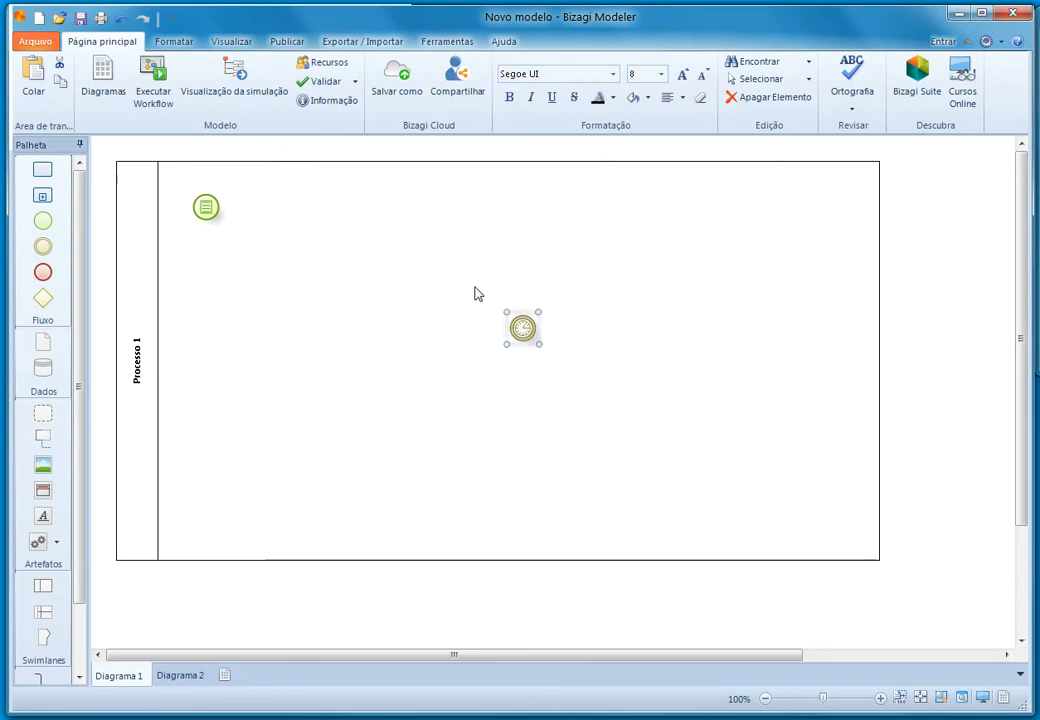
left_click(534, 362)
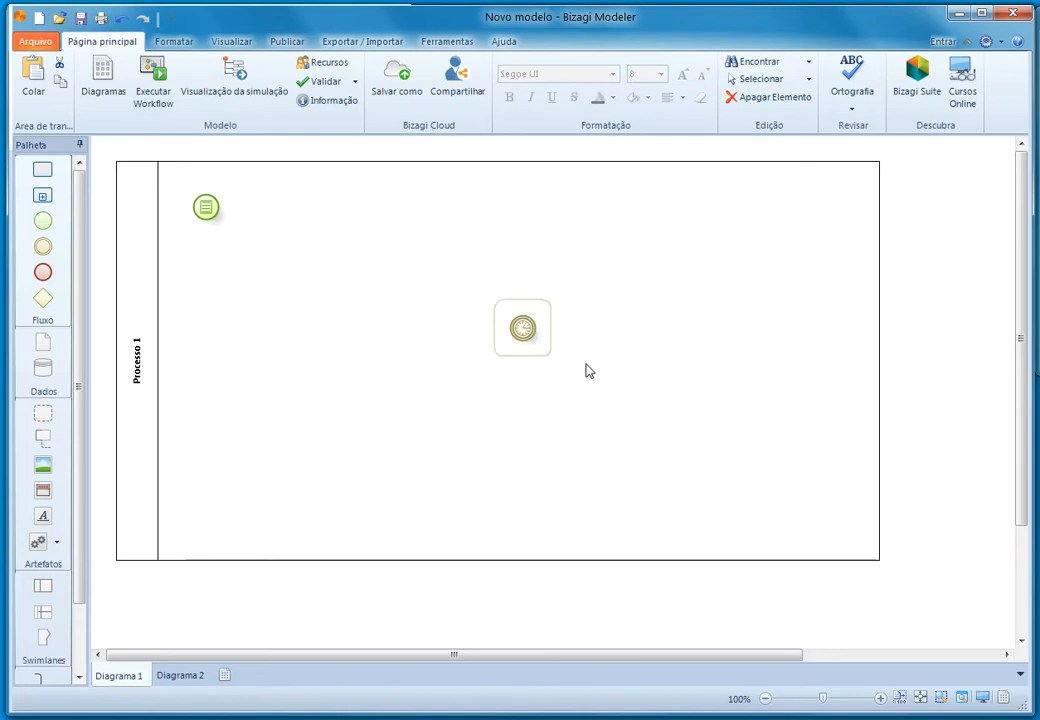
left_click(565, 341)
left_click_drag(565, 334, 500, 351)
Step: Move the conditional start event slightly down and inward from the pool's upper-left corner
left_click_drag(205, 207, 251, 243)
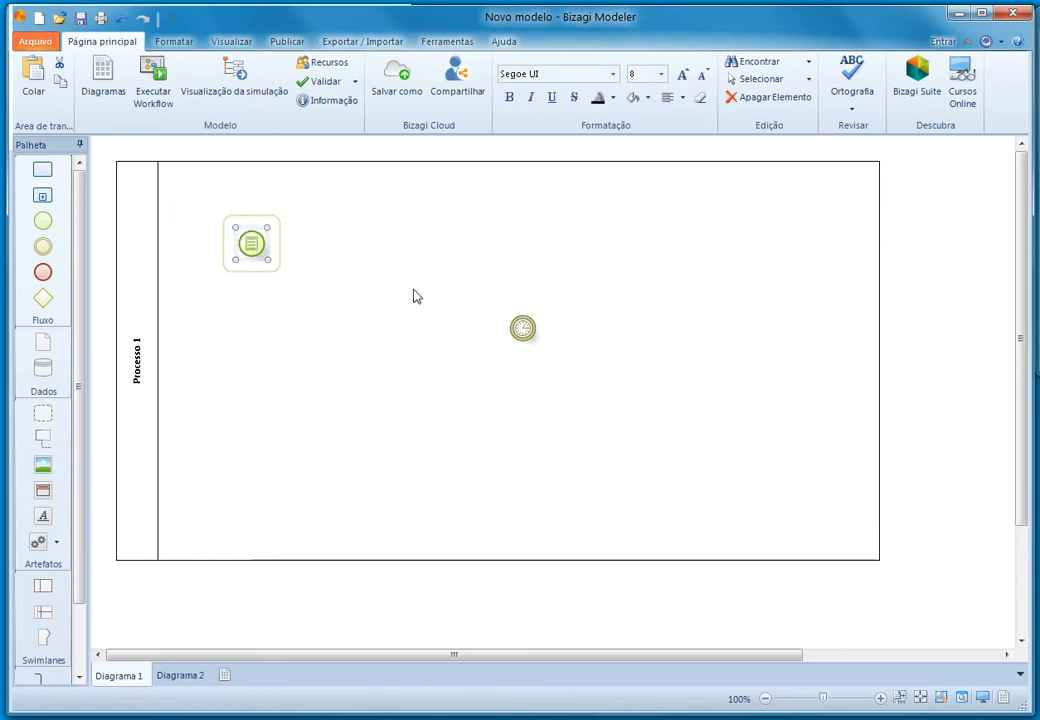
left_click(390, 244)
left_click_drag(401, 209, 214, 285)
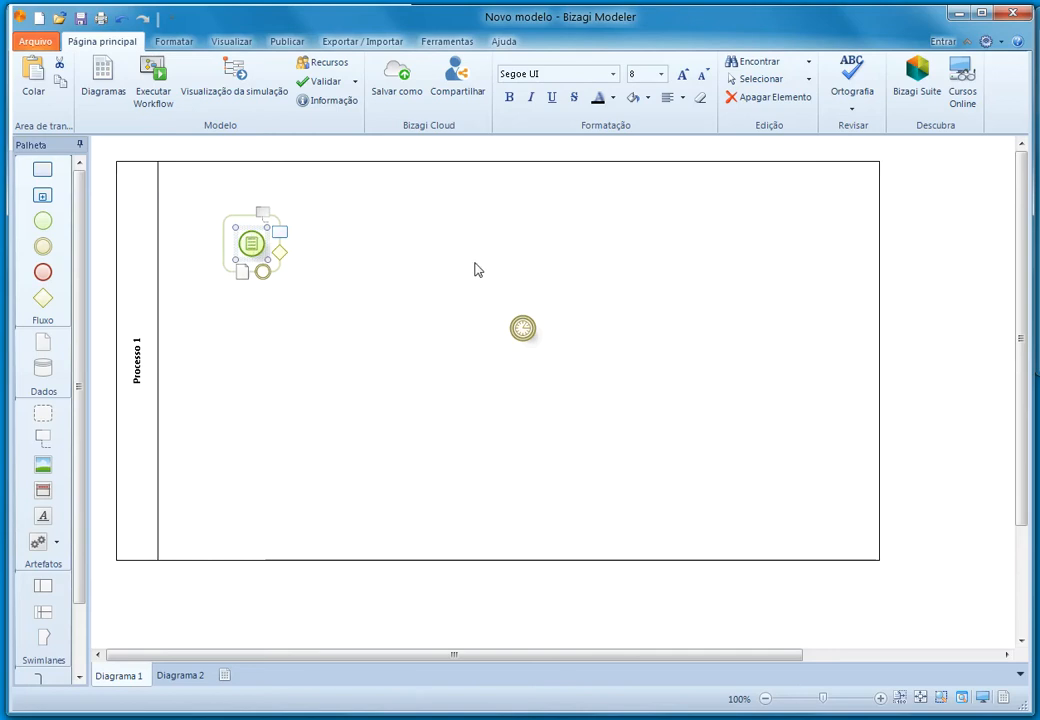
Step: Shift the timer intermediate event a little further from the start event and raise it to slightly below the start event's level
left_click(521, 335)
left_click_drag(534, 339, 587, 337)
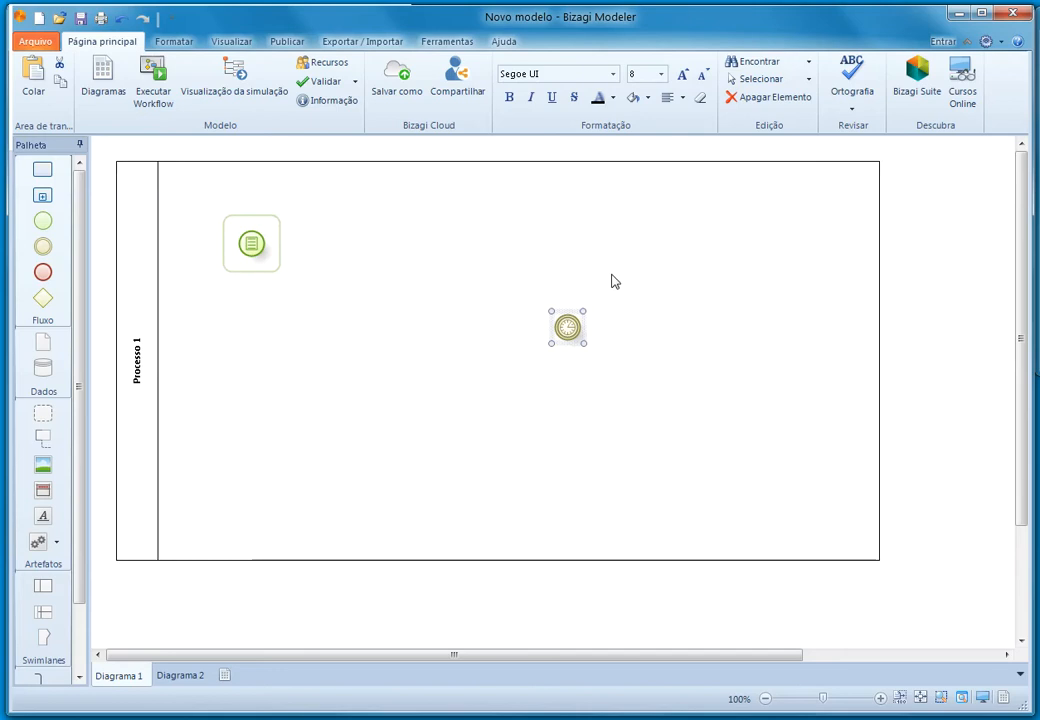
left_click_drag(685, 253, 480, 364)
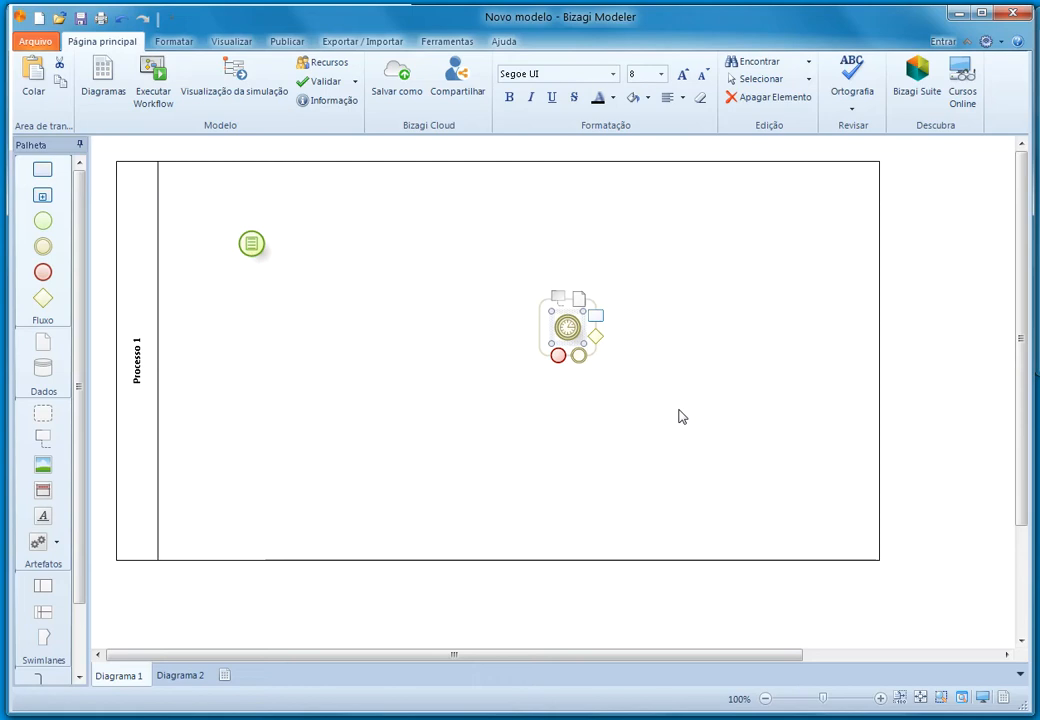
left_click(300, 369)
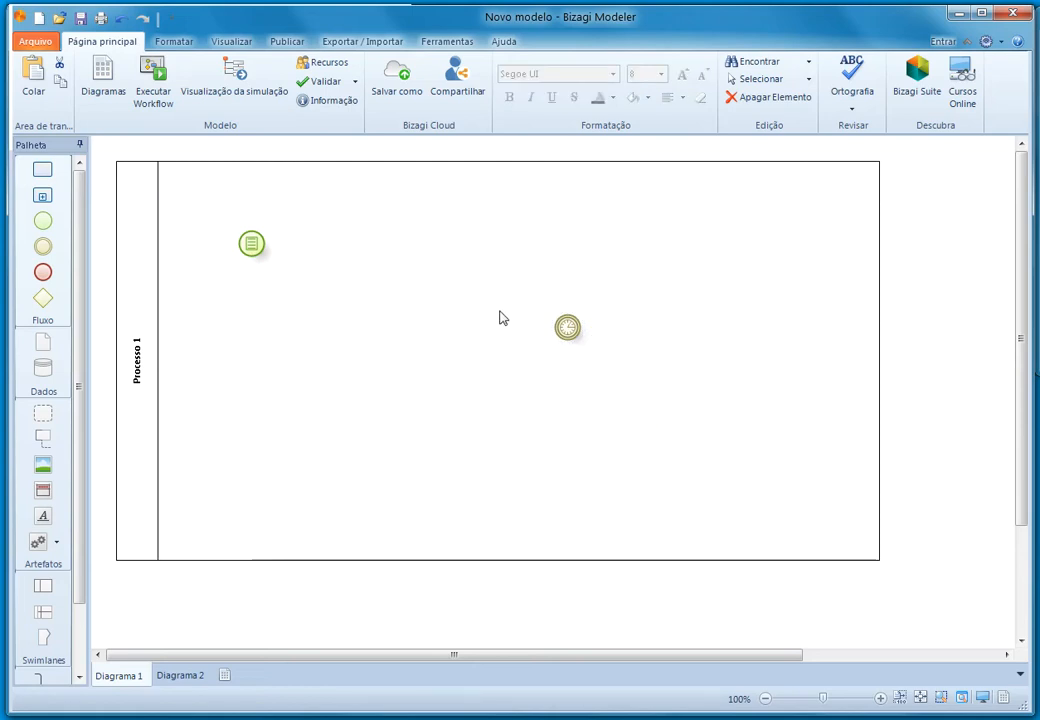
left_click_drag(571, 327, 547, 265)
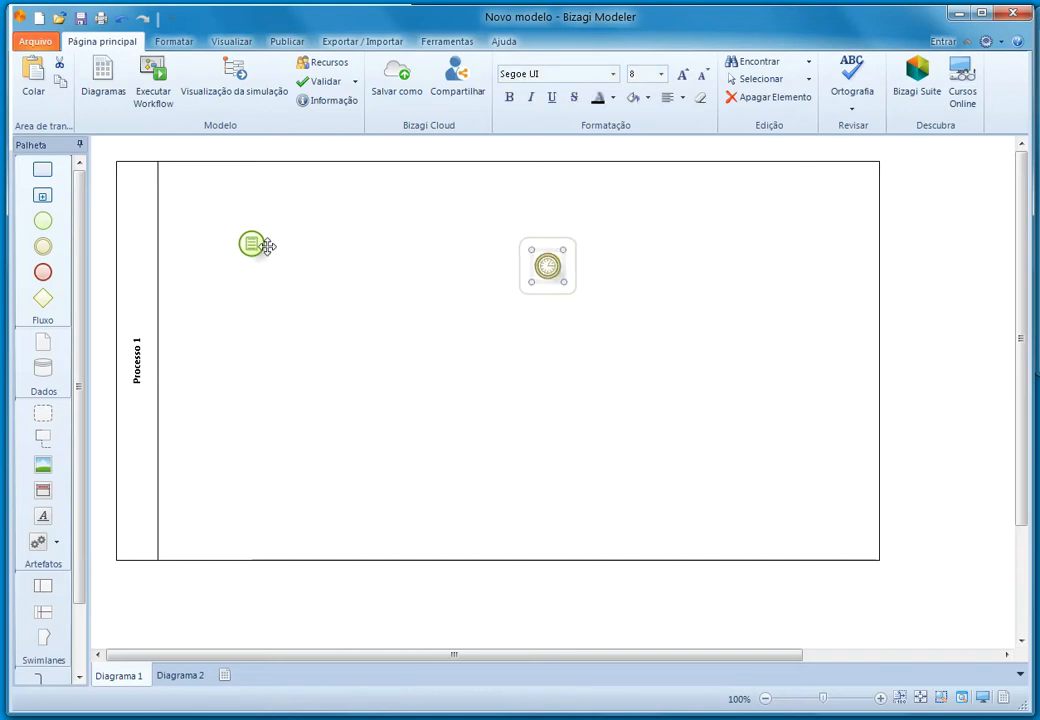
Step: Set the start event's type to Parallel Multiple
left_click(252, 242)
right_click(252, 242)
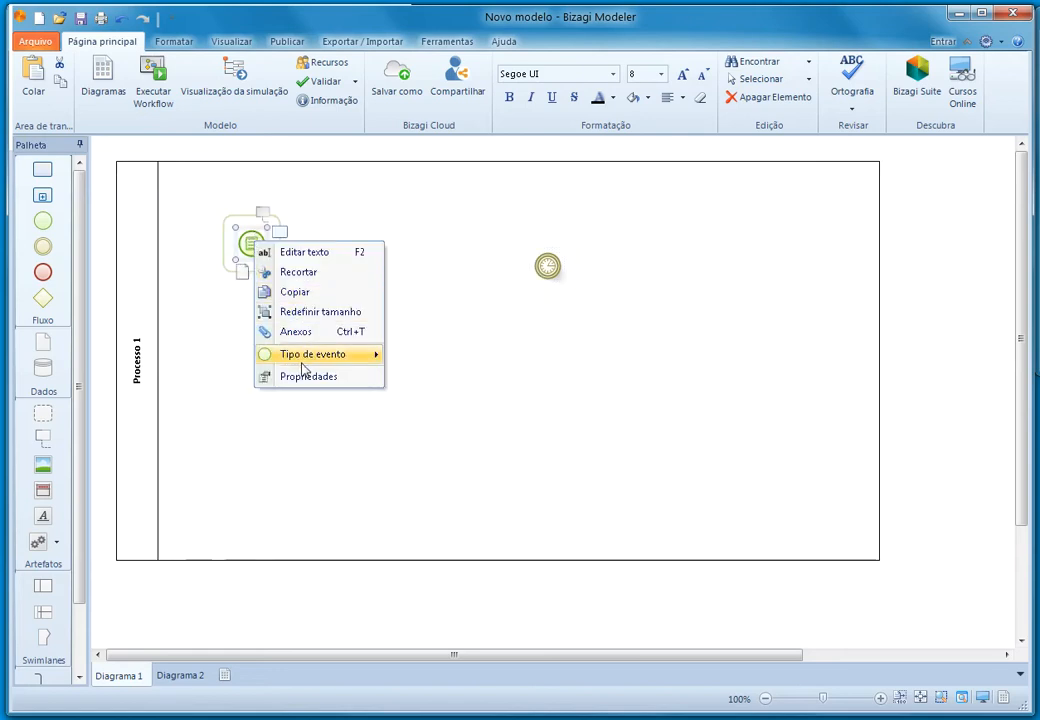
mouse_move(369, 357)
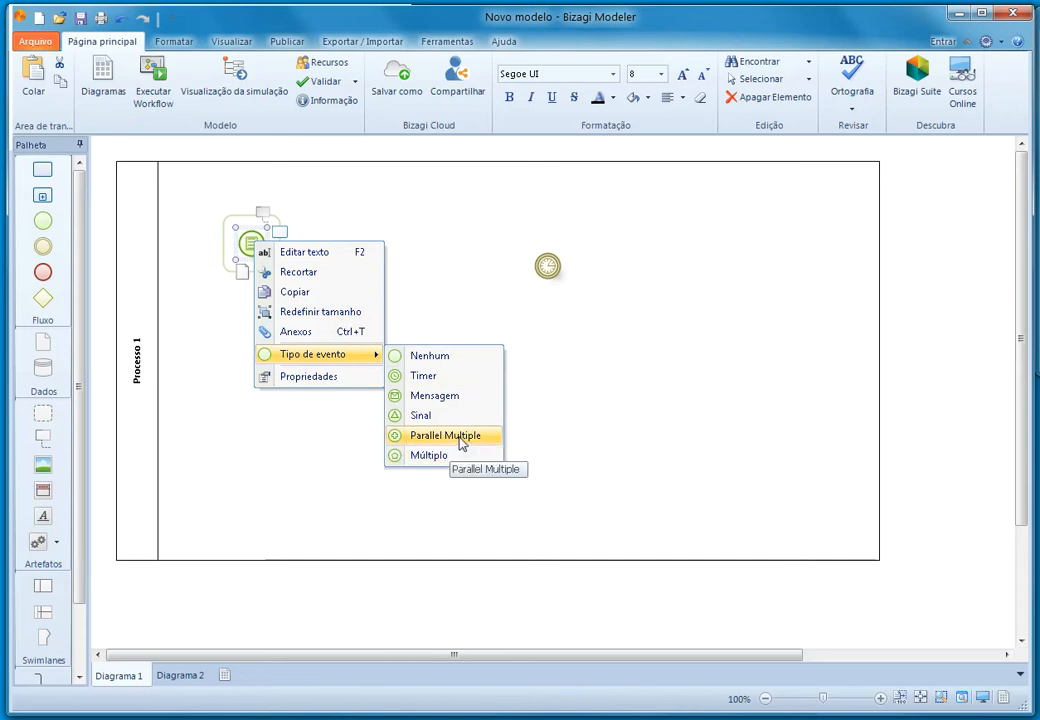
left_click(461, 436)
left_click(360, 318)
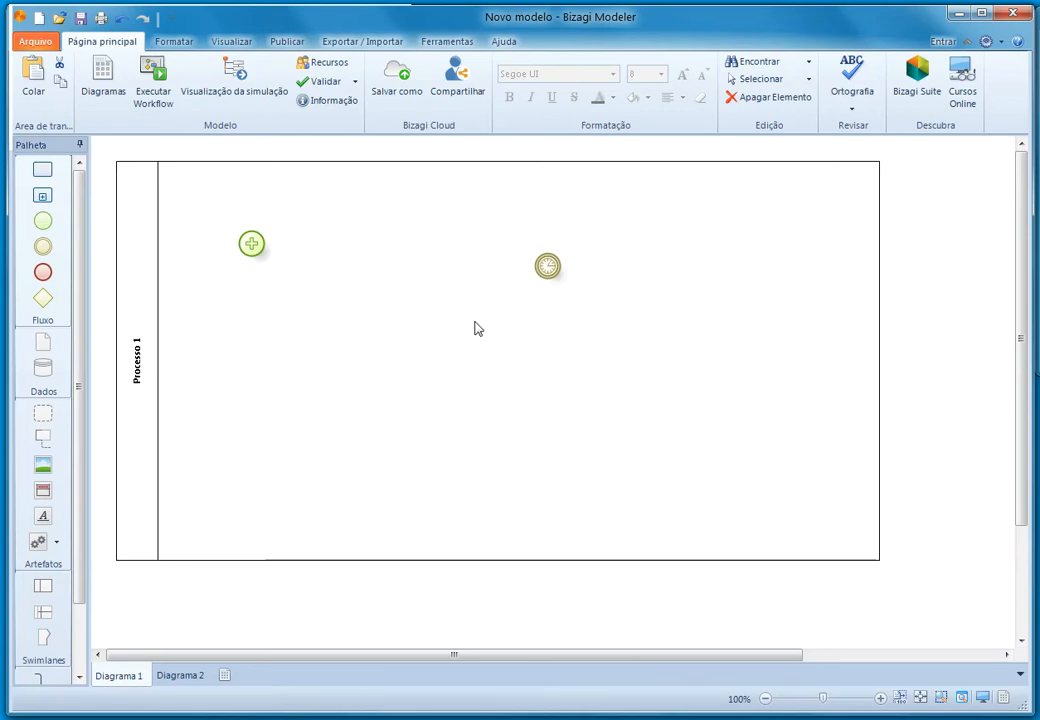
right_click(257, 251)
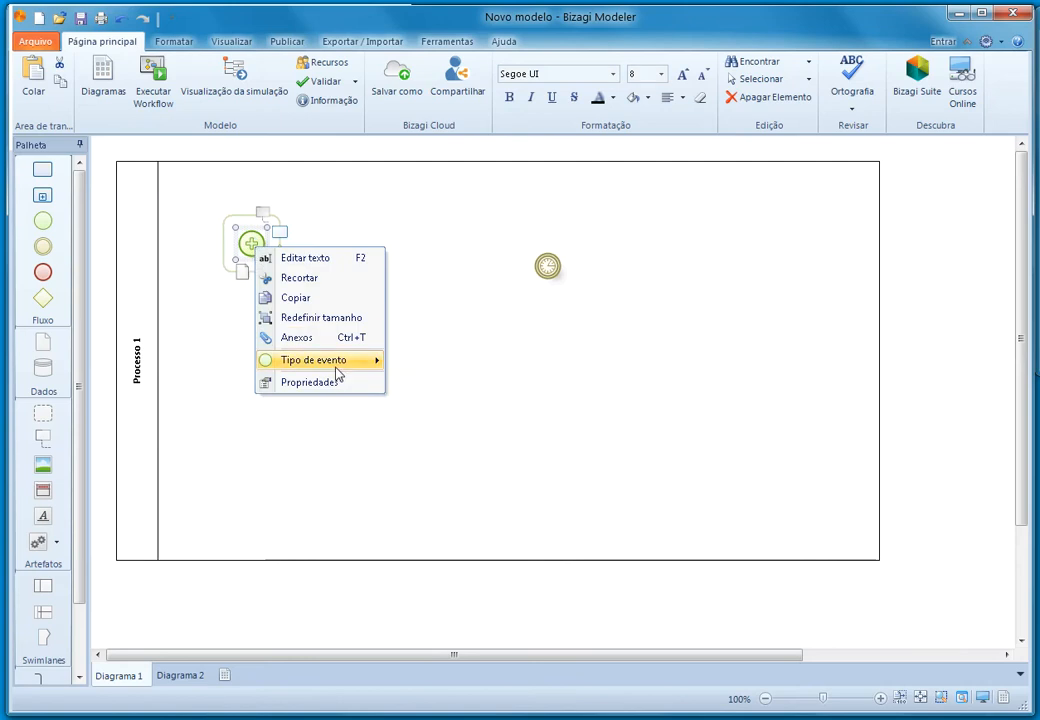
mouse_move(338, 362)
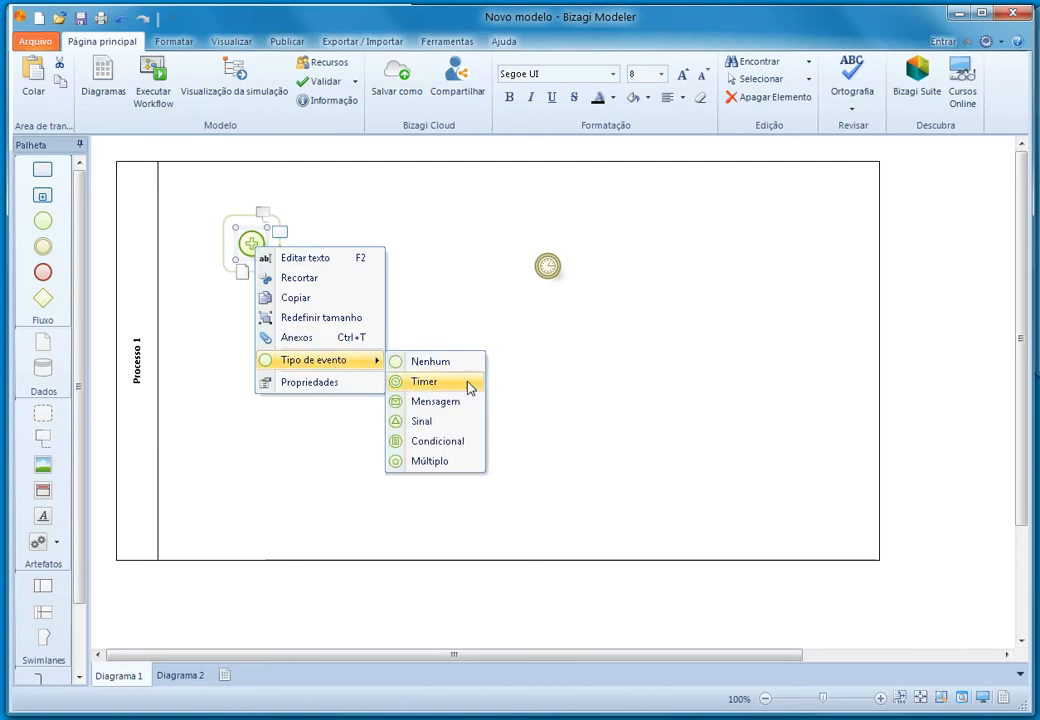
left_click(467, 293)
right_click(247, 240)
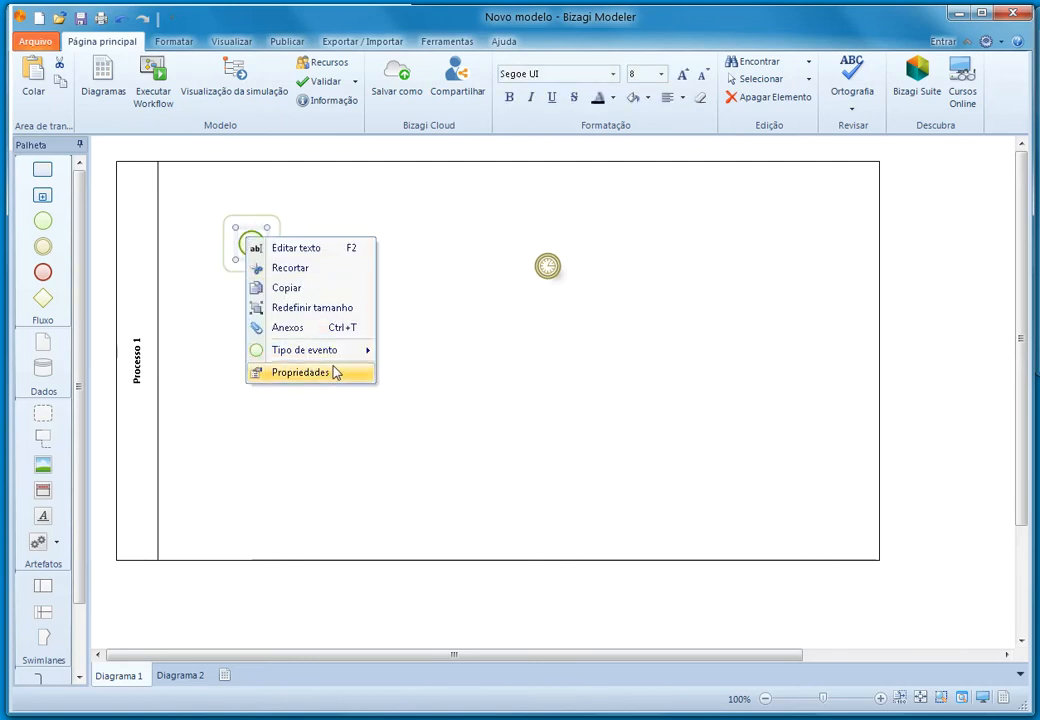
mouse_move(338, 352)
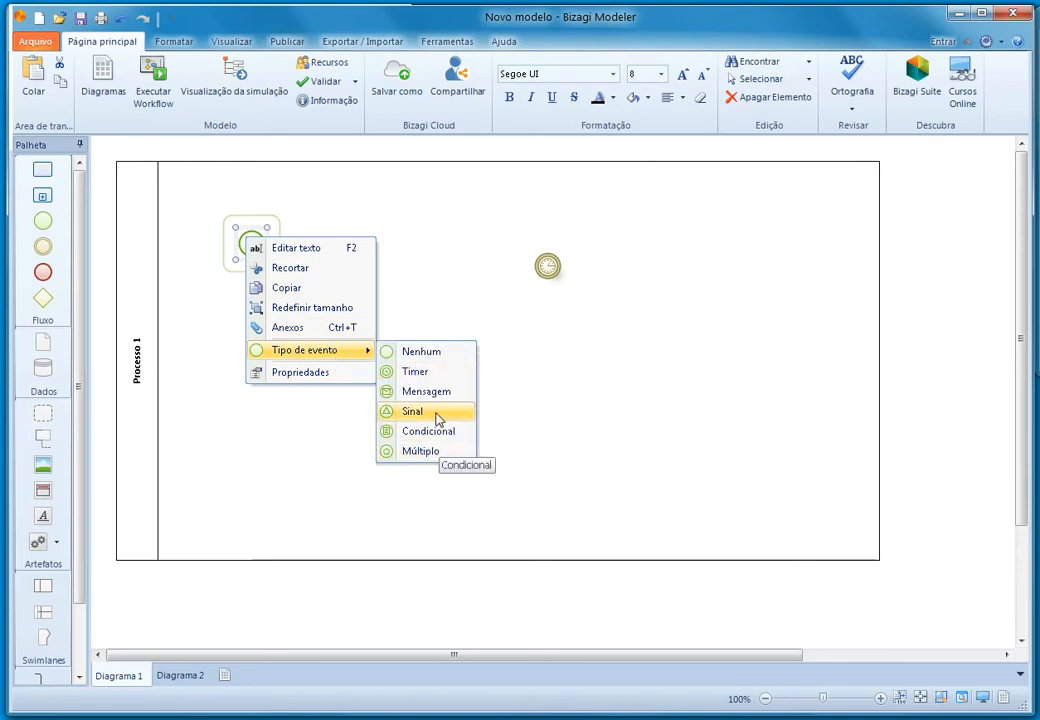
right_click(230, 226)
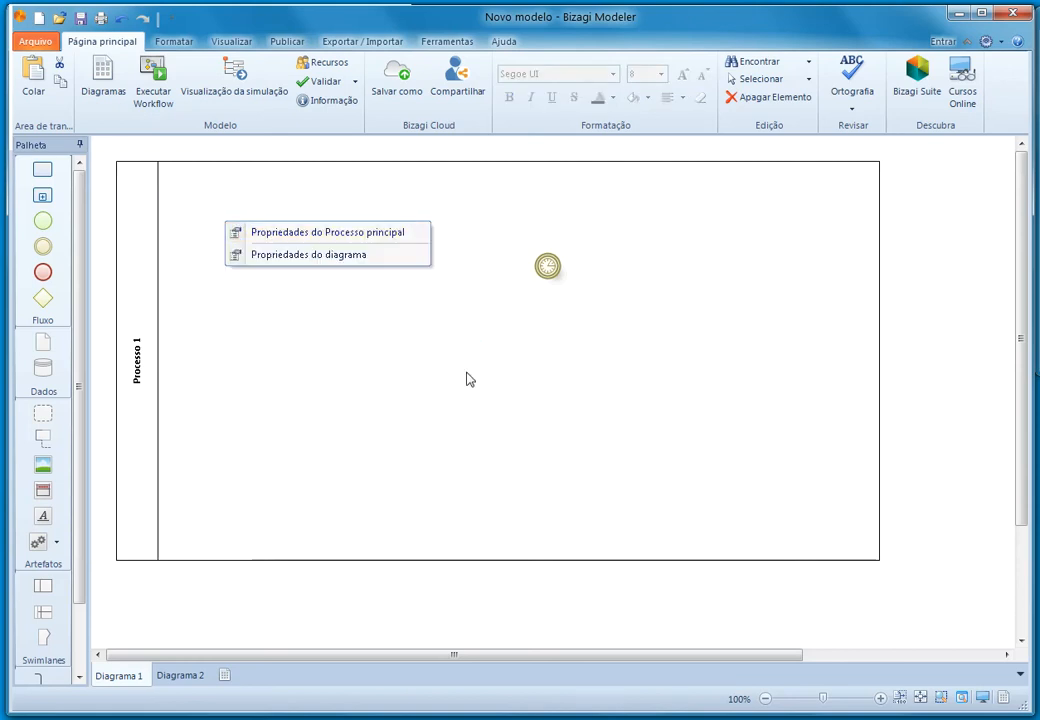
left_click(467, 286)
Step: Set the intermediate event's type to Parallel Multiple and move it down, slightly farther from the start event
right_click(548, 264)
mouse_move(594, 388)
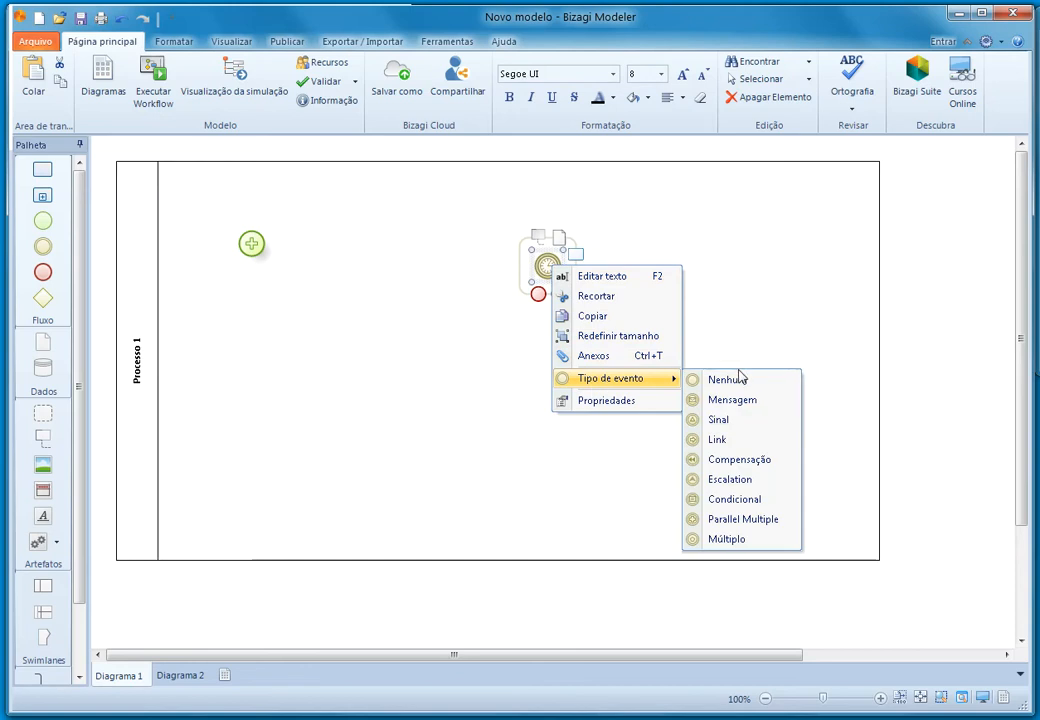
left_click(743, 520)
left_click(611, 507)
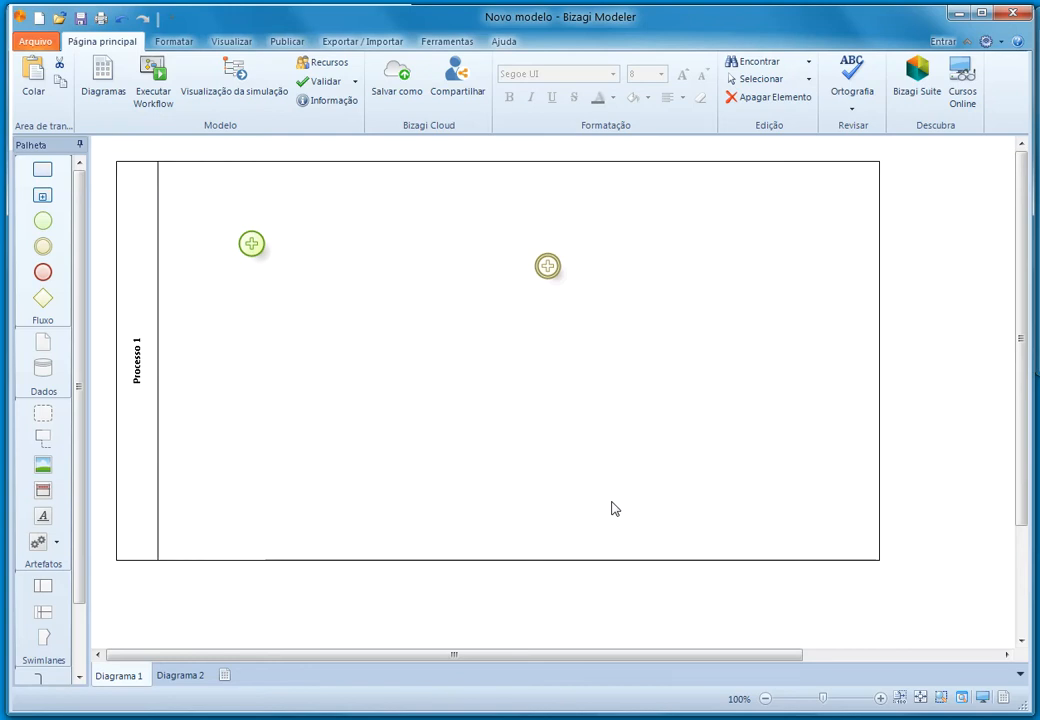
left_click_drag(547, 265, 585, 365)
left_click(710, 213)
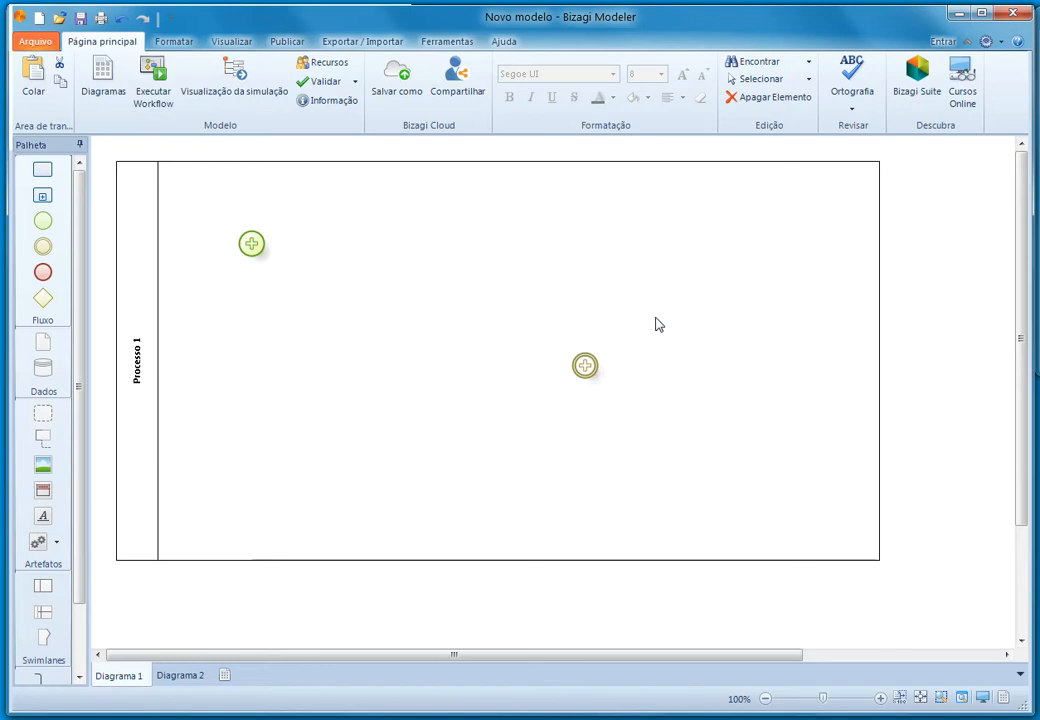
left_click(578, 350)
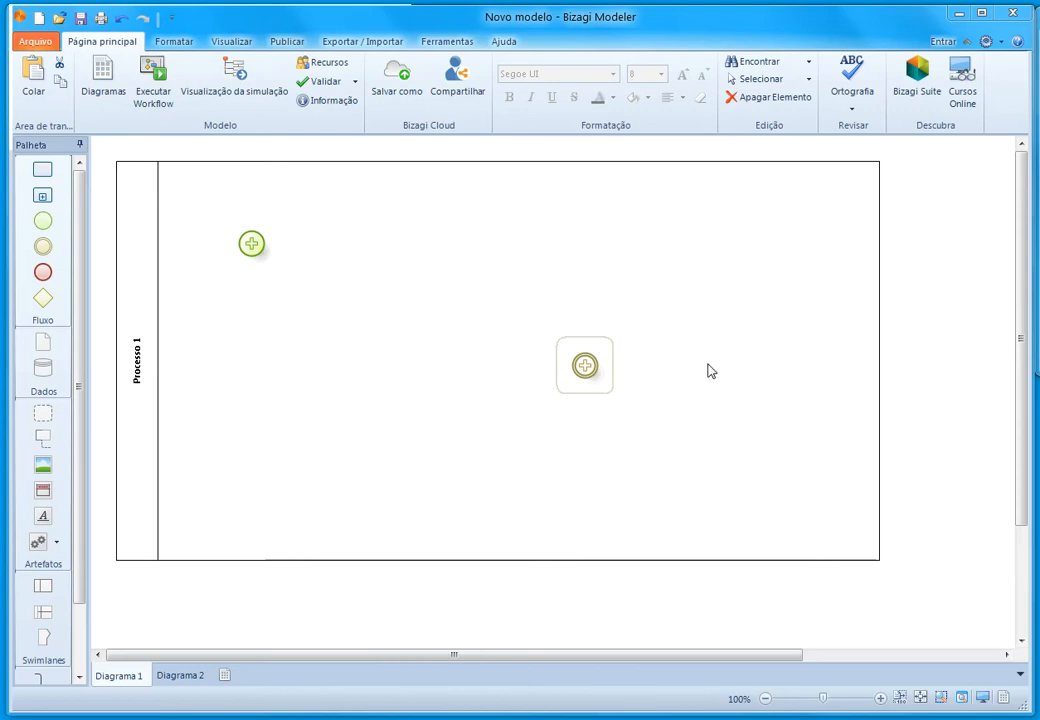
left_click_drag(673, 456, 508, 318)
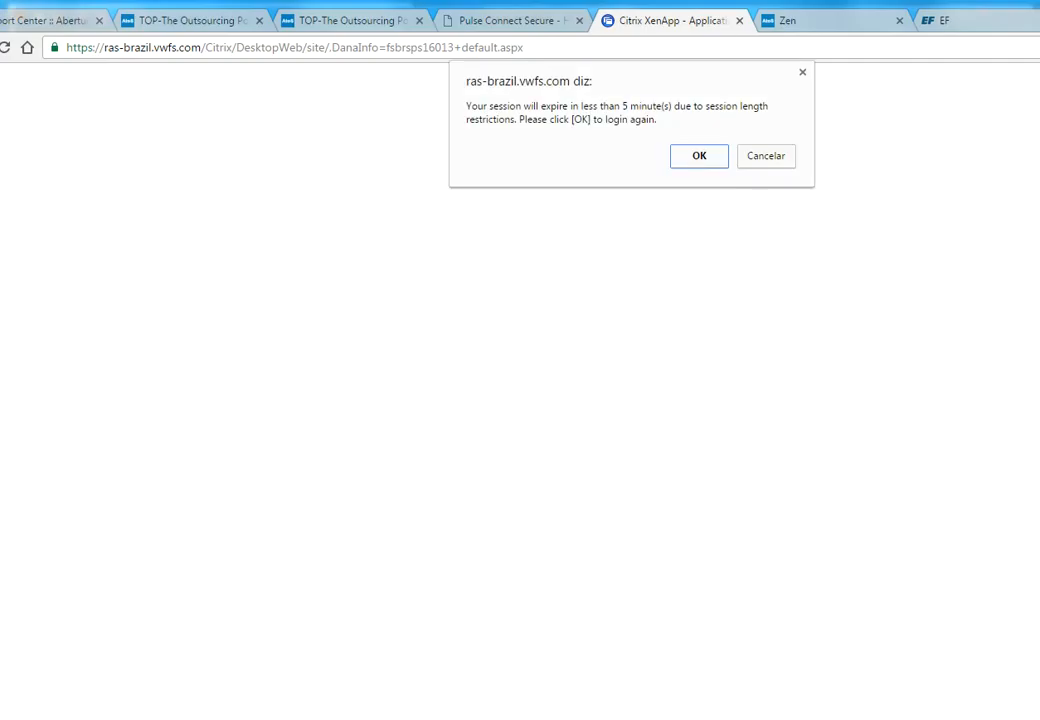
key("alt+Tab")
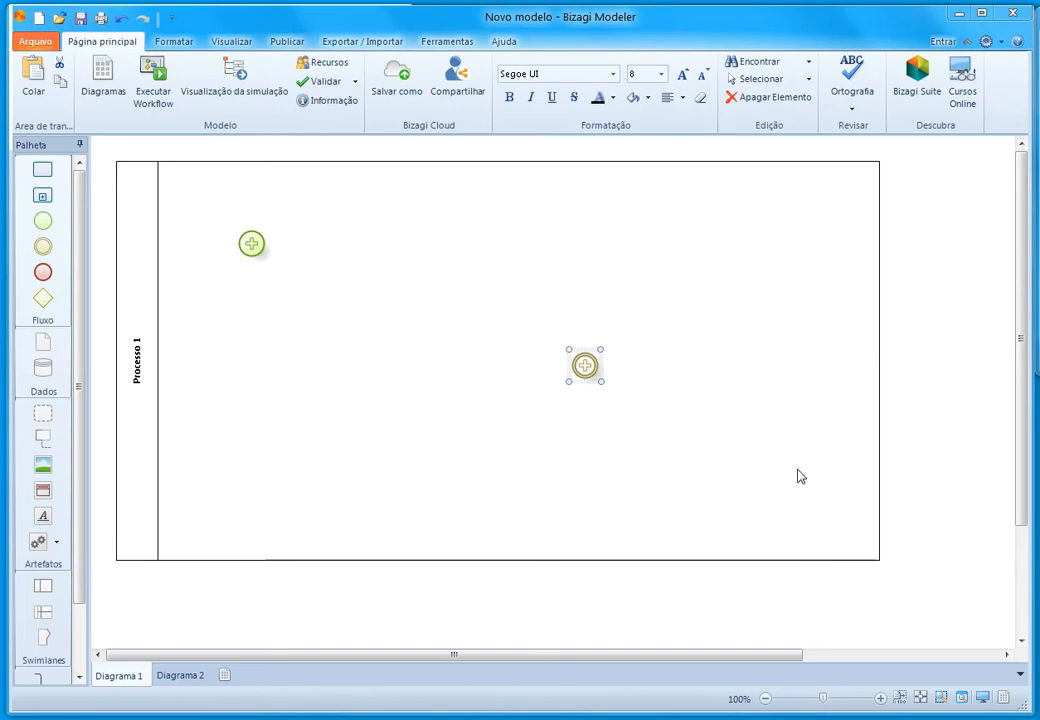
Step: Raise the intermediate event to near the start event's level and shift the start event slightly down and inward
left_click_drag(585, 365, 606, 261)
left_click_drag(251, 243, 281, 274)
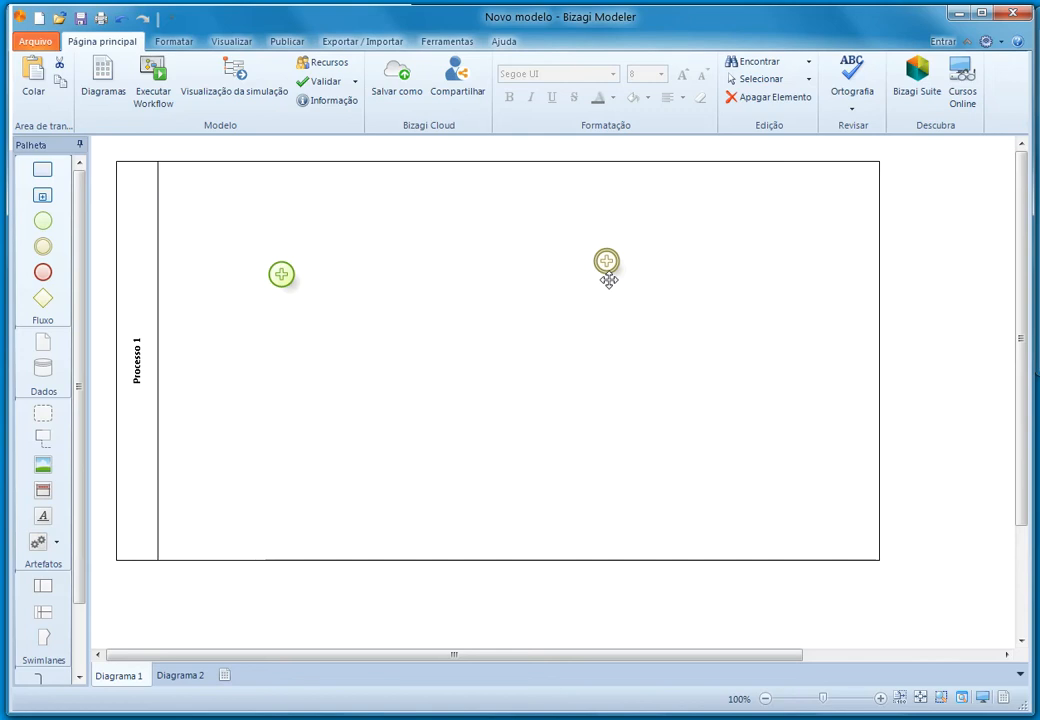
left_click(280, 274)
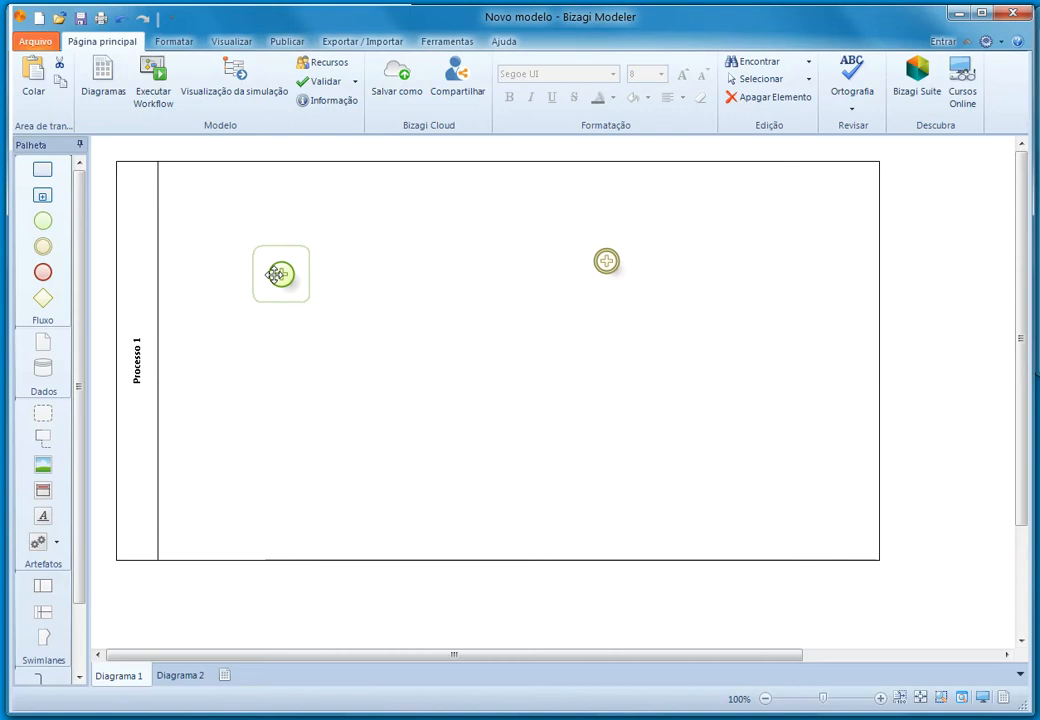
Step: Set the start event's type to Sinal and move it slightly up
right_click(278, 274)
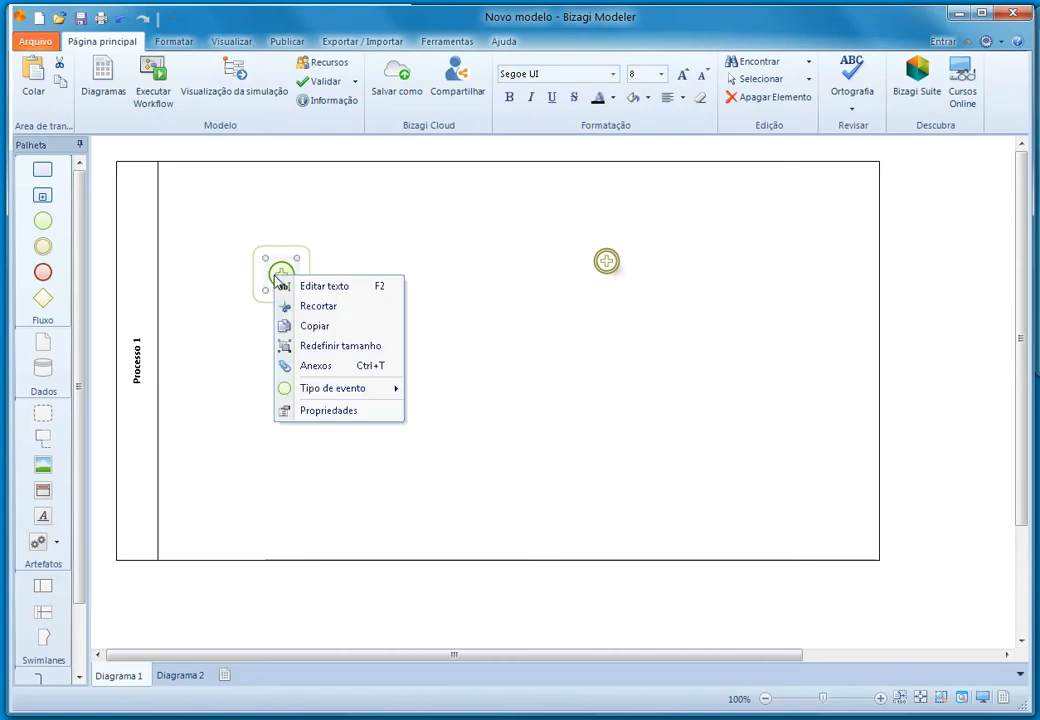
mouse_move(381, 393)
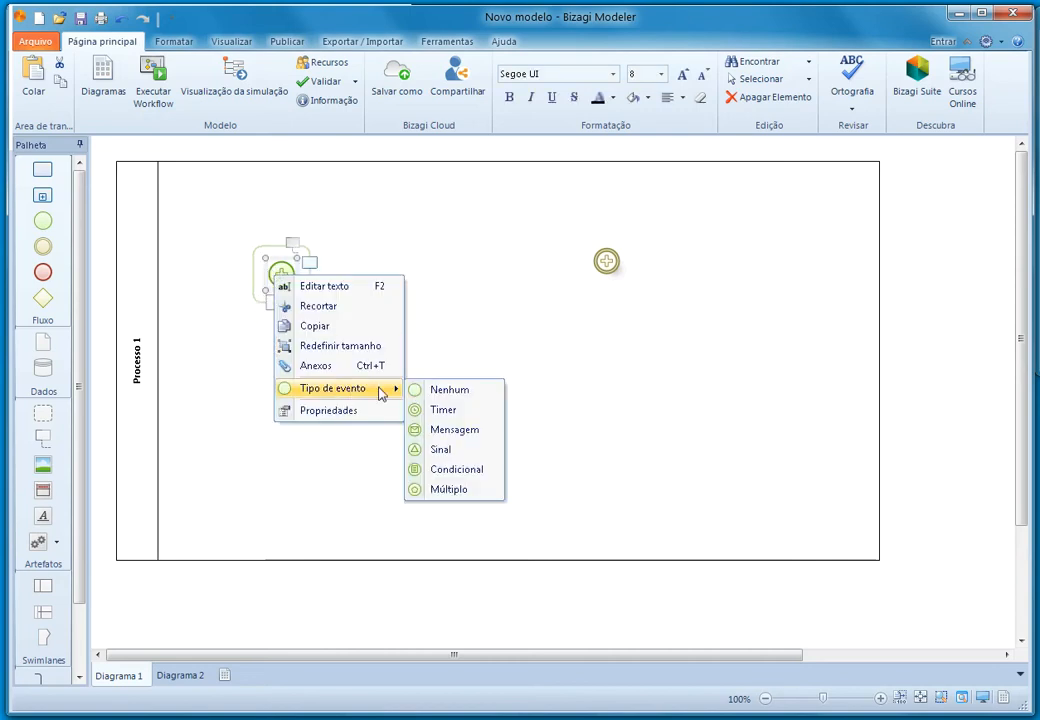
left_click(459, 452)
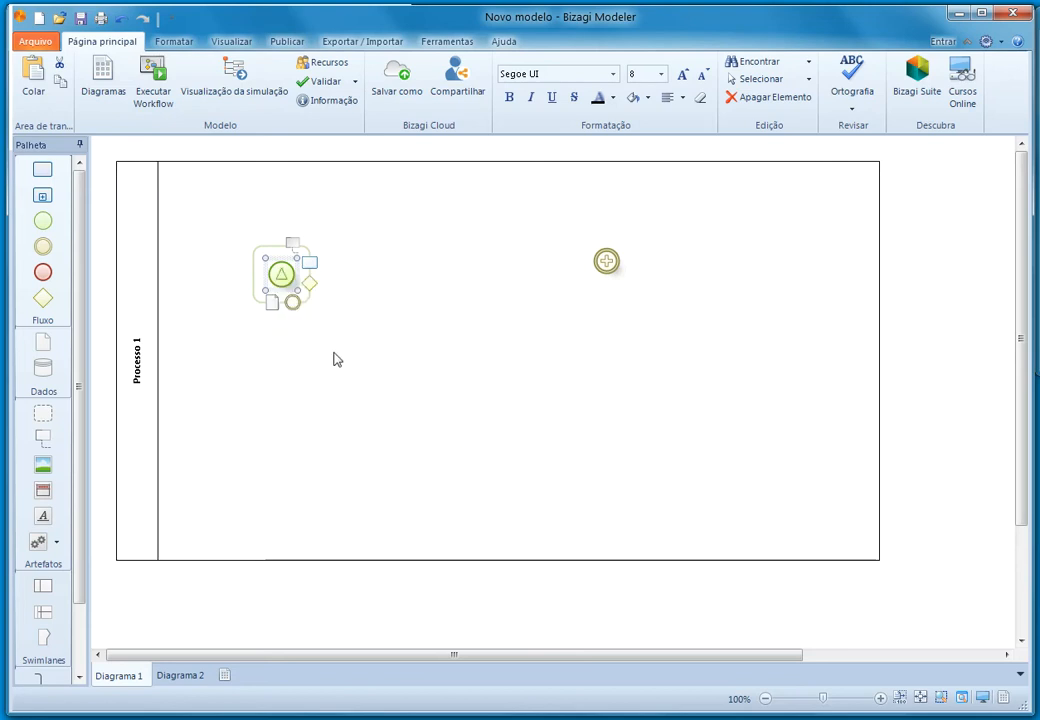
left_click_drag(288, 276, 292, 245)
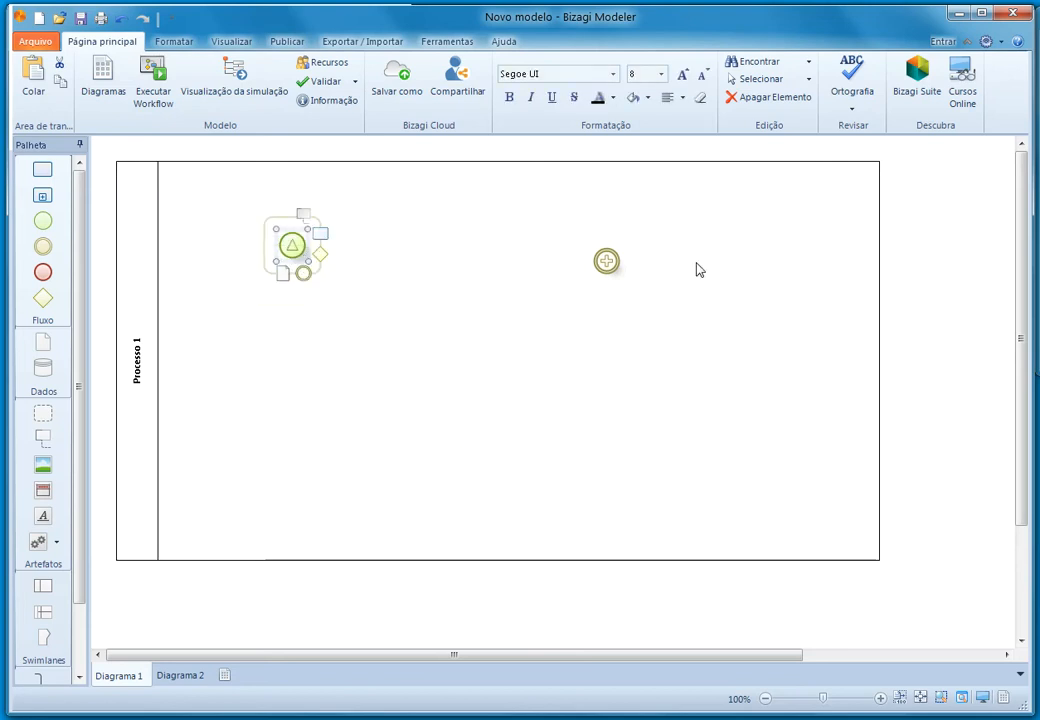
Step: Set the Parallel Multiple intermediate event's type to Sinal
right_click(604, 257)
mouse_move(703, 368)
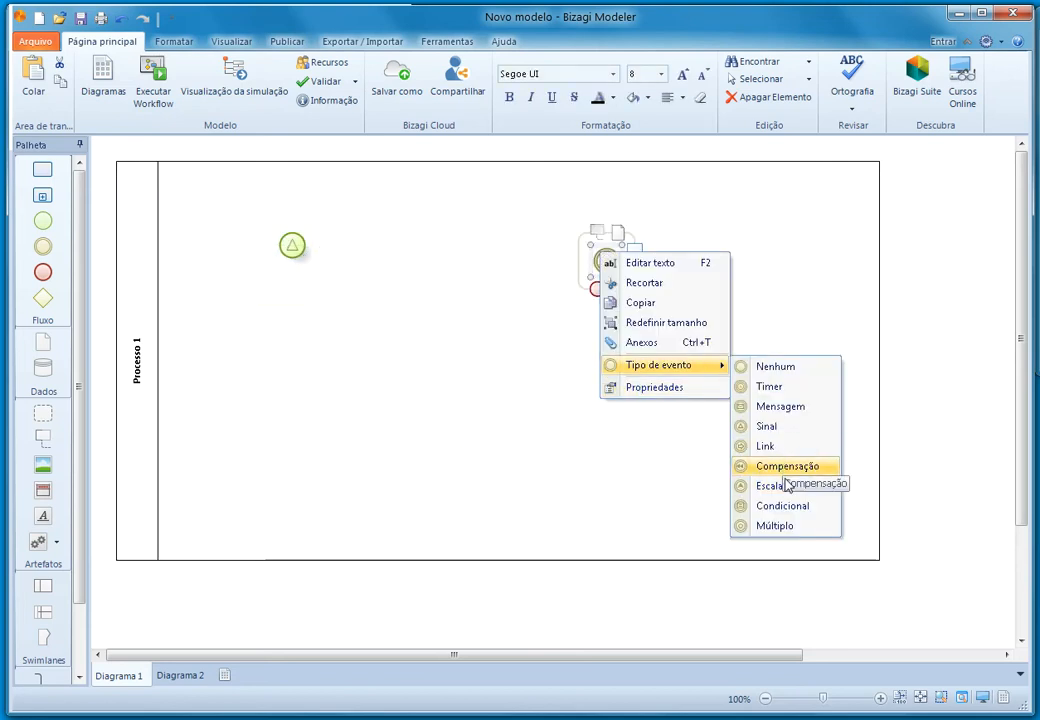
left_click(778, 427)
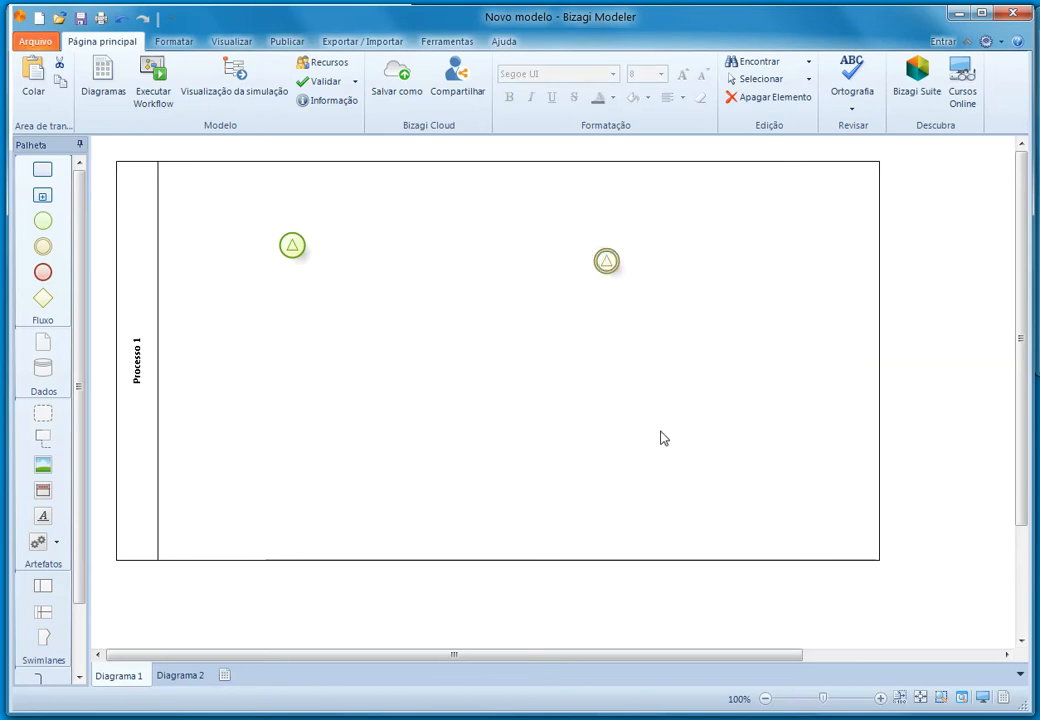
Step: Add an end event of type Sinal in the lower middle of Processo 1, between the start and intermediate events
left_click_drag(42, 272, 410, 410)
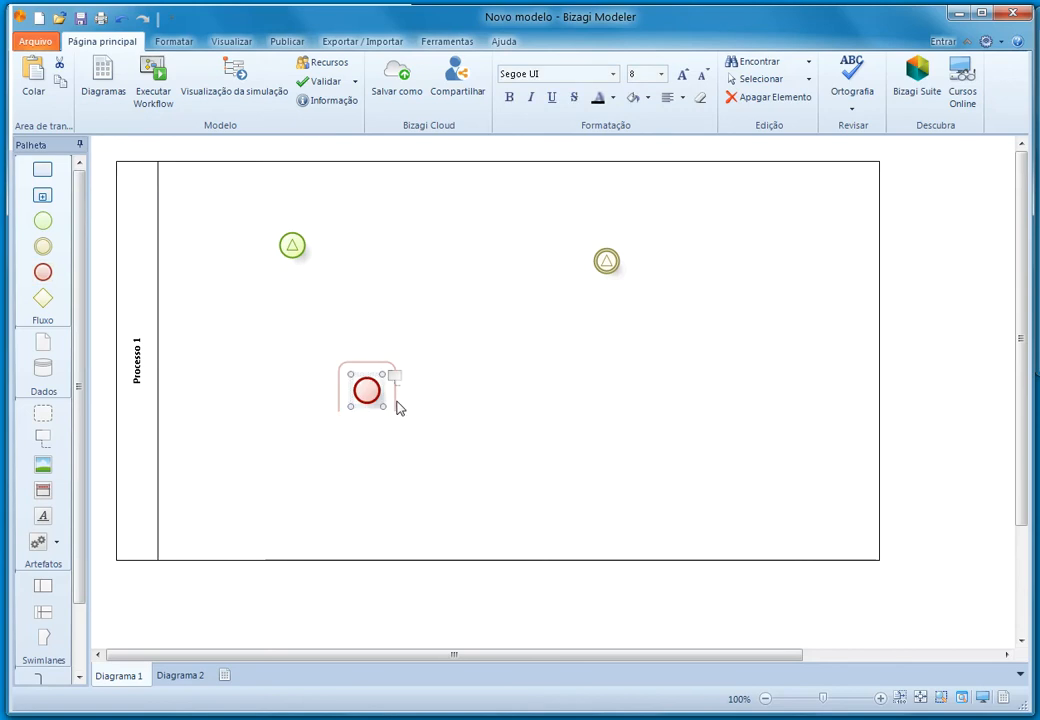
right_click(367, 391)
mouse_move(425, 501)
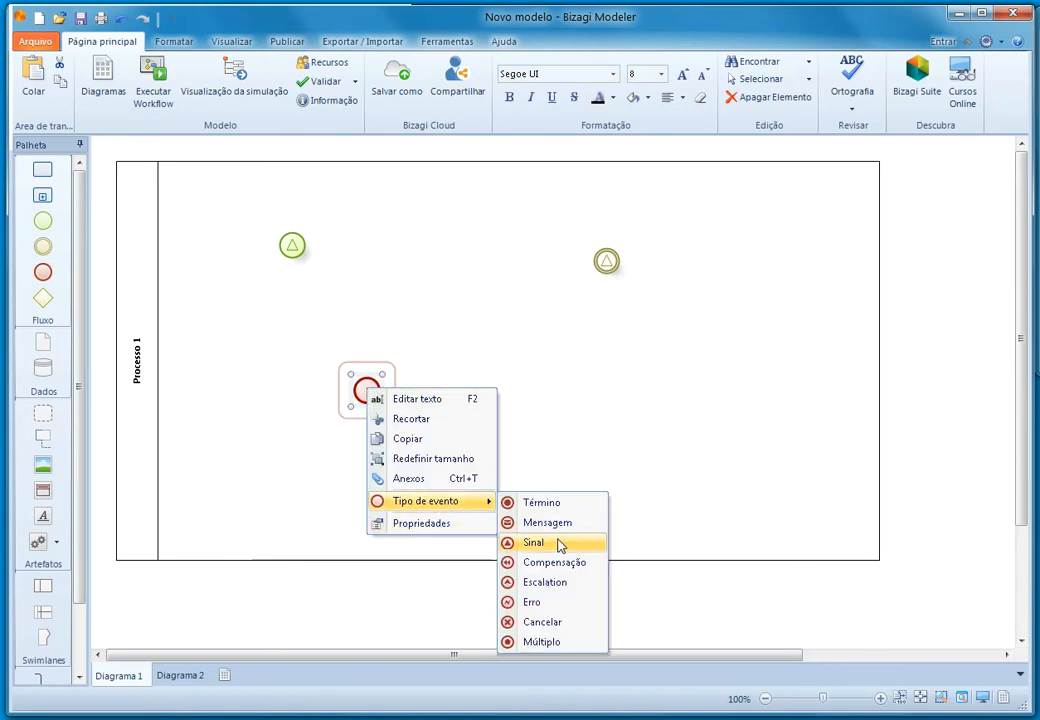
left_click(532, 545)
left_click_drag(364, 392, 465, 423)
Step: Nudge the signal intermediate event slightly down
left_click(291, 243)
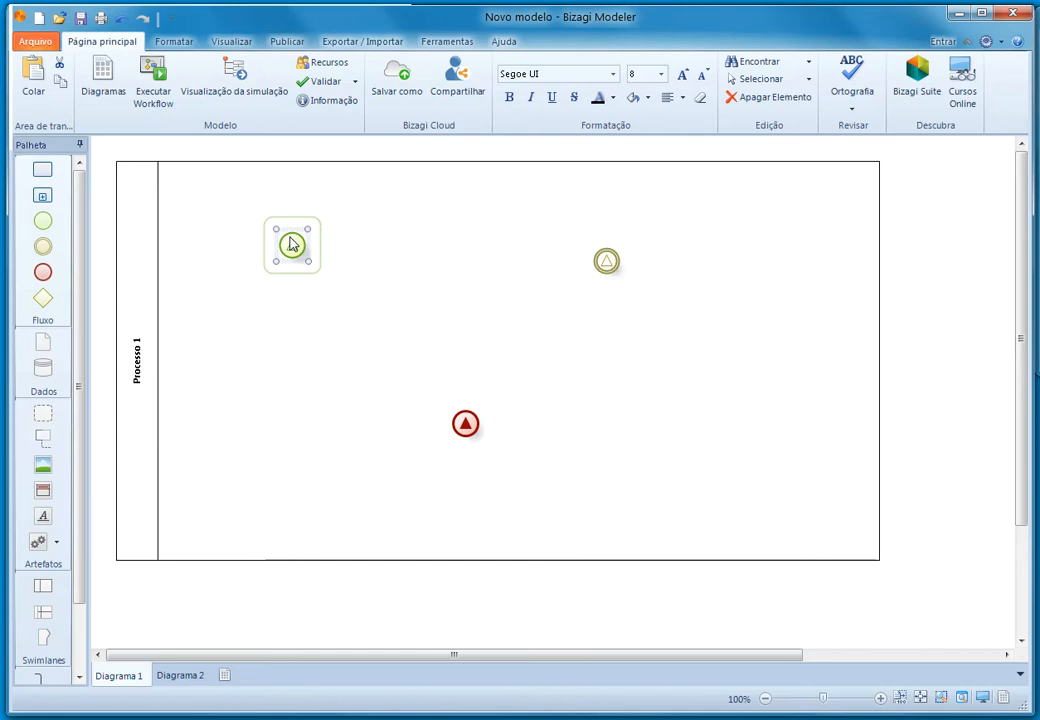
left_click(404, 309)
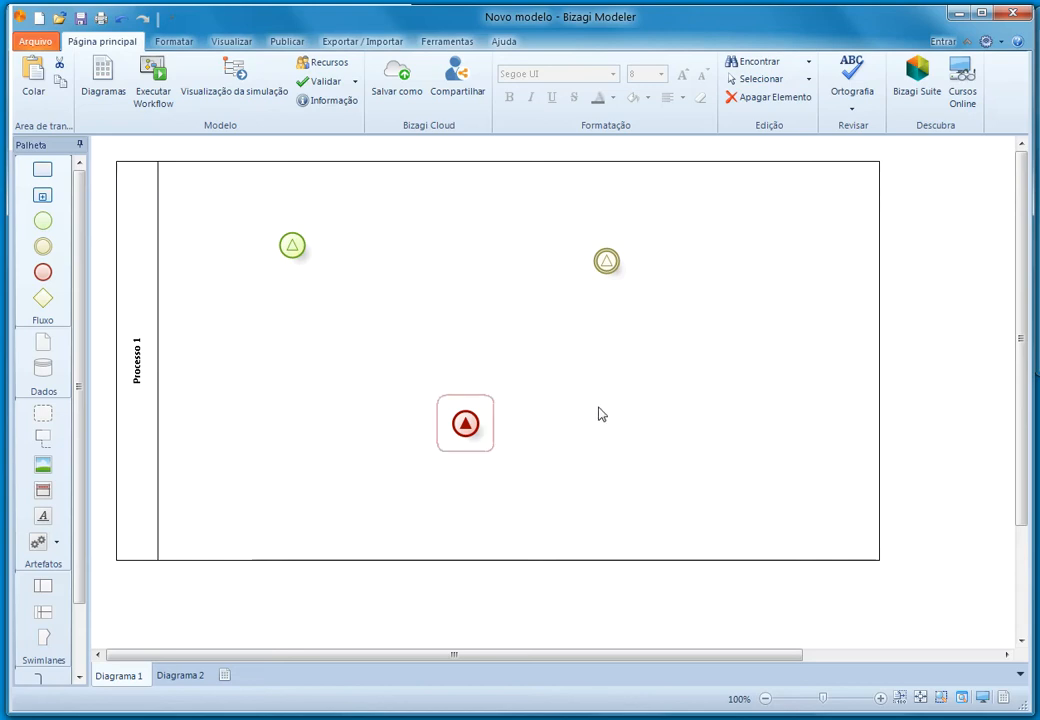
left_click(606, 261)
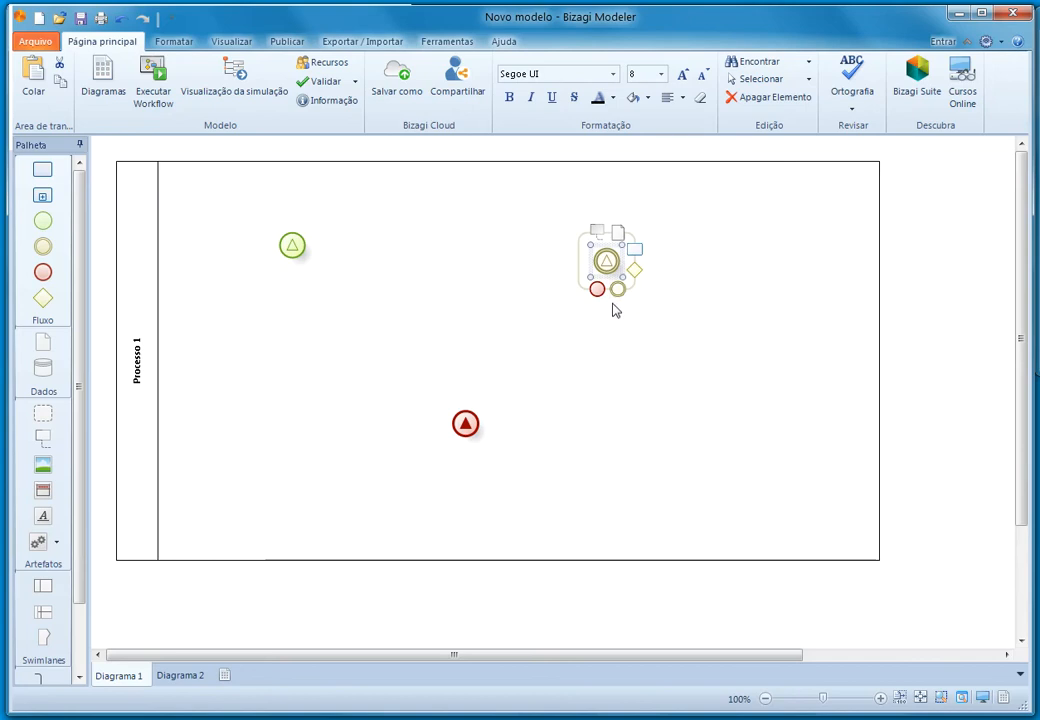
mouse_move(617, 289)
left_mouse_down()
mouse_move(680, 332)
mouse_move(510, 318)
mouse_move(580, 312)
mouse_move(602, 286)
left_mouse_up()
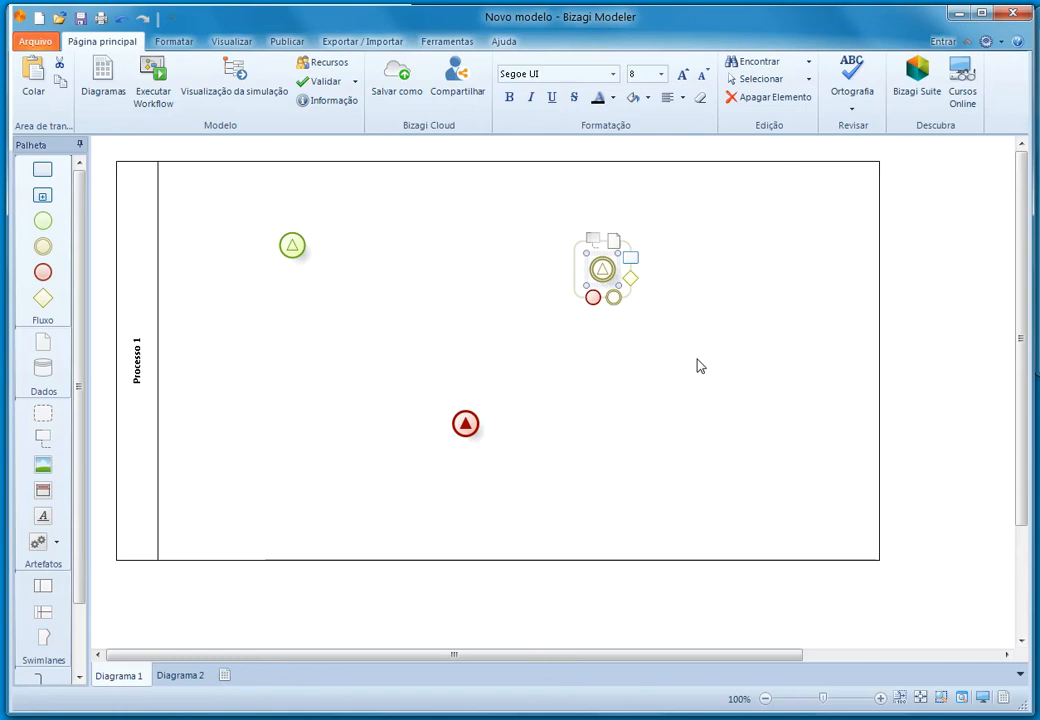
left_click(627, 388)
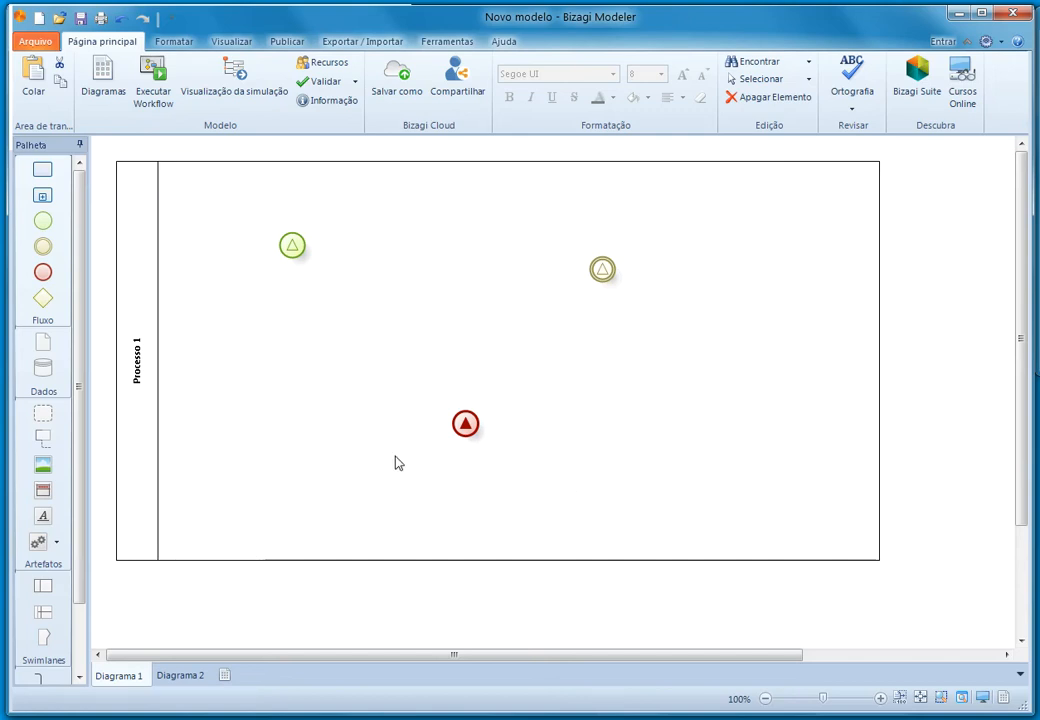
Step: Arrange the three signal events in a rough row: start near the pool's label, intermediate in the middle, end on the far side
left_click_drag(465, 423, 706, 287)
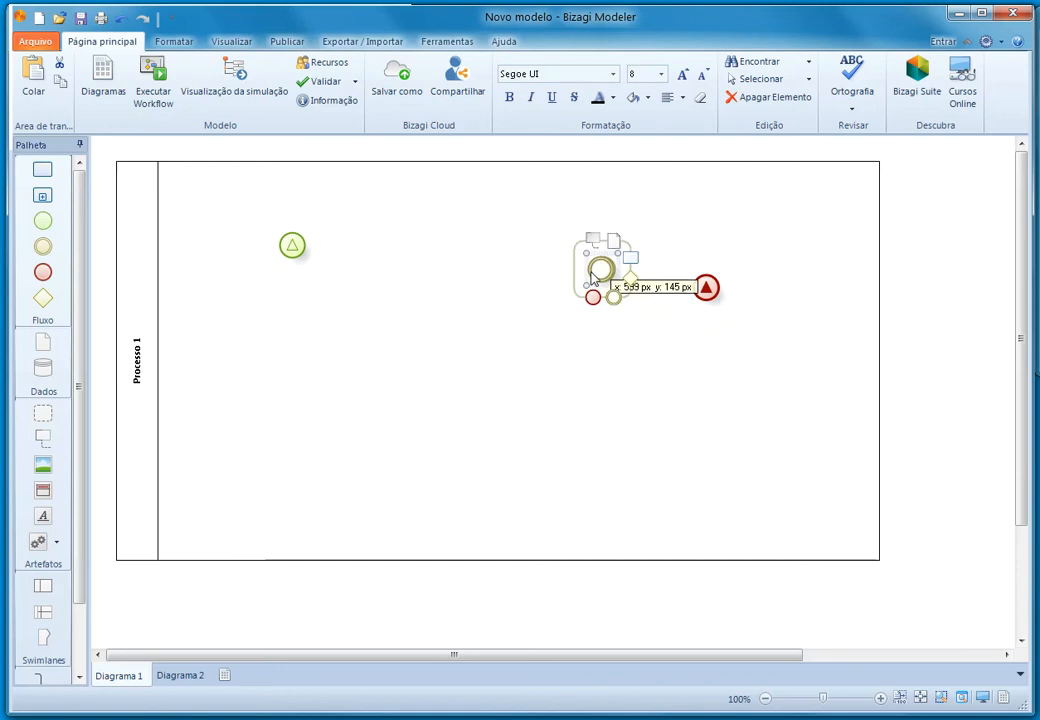
left_click_drag(601, 269, 522, 311)
left_click_drag(292, 245, 240, 310)
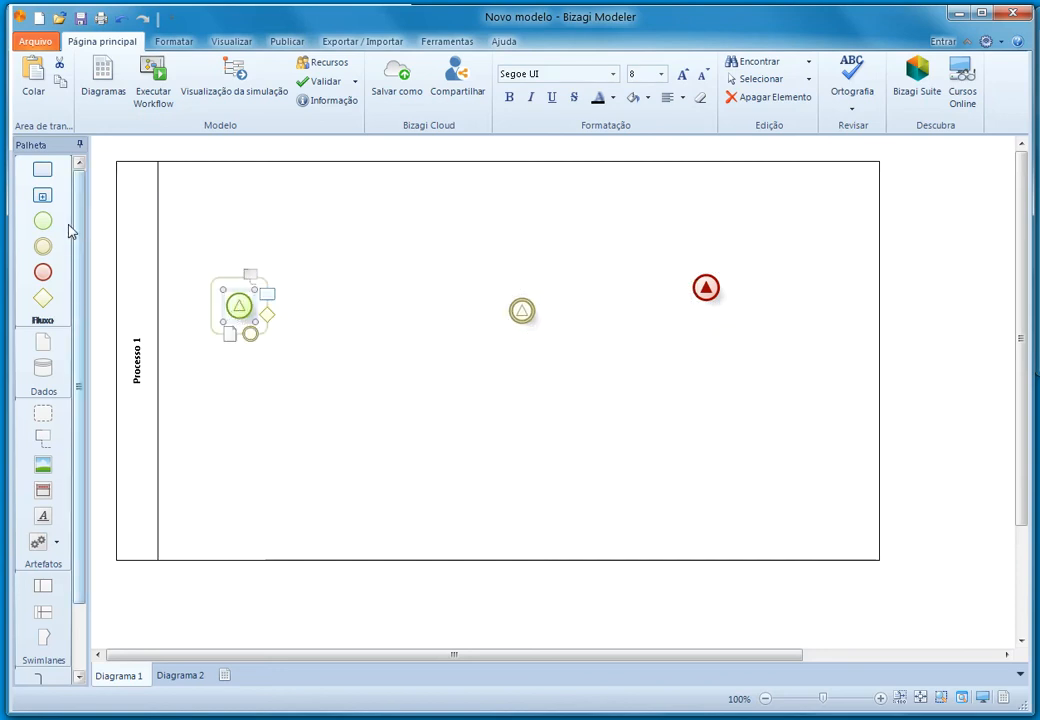
Step: Add a plain start event near the pool's upper-left corner followed by two connected tasks, moving the signal start event down for space
left_click_drag(72, 222, 241, 212)
left_click_drag(239, 306, 203, 393)
left_click_drag(272, 188, 340, 222)
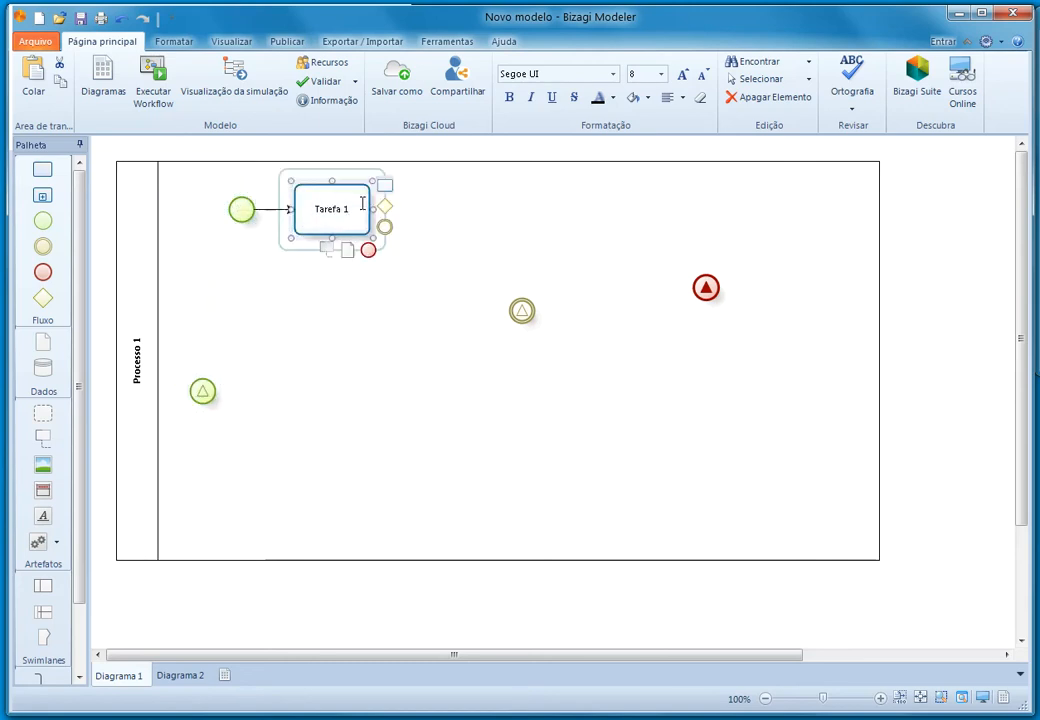
left_click_drag(387, 190, 411, 223)
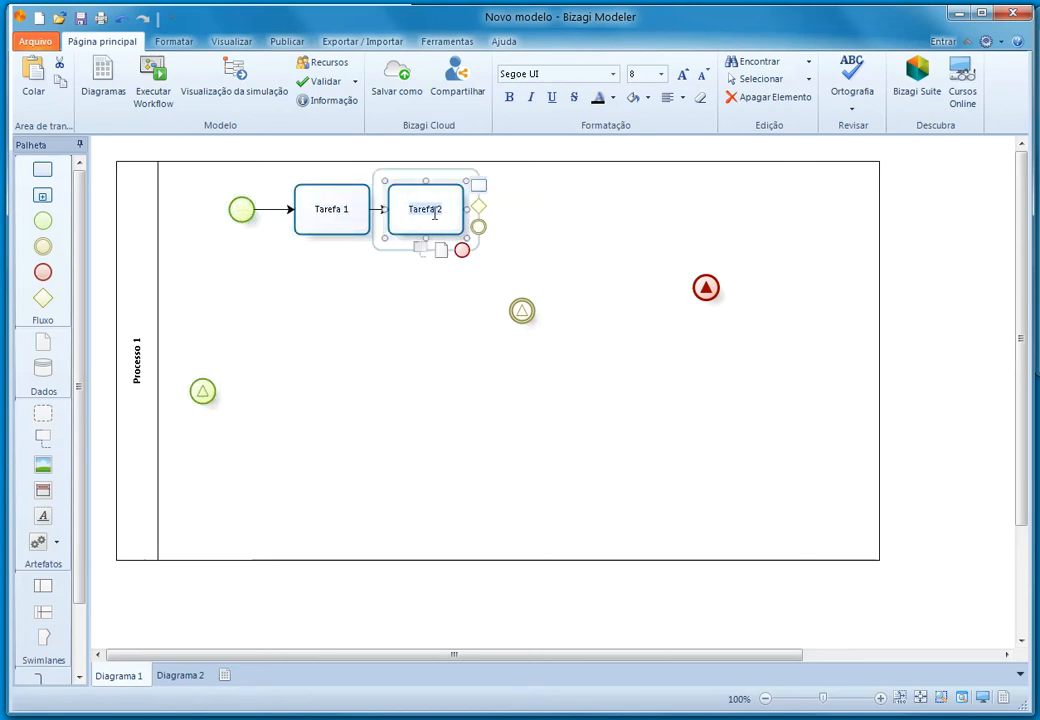
Step: Connect the second task to the signal intermediate event and move the signal start event to the lower part of Processo 1
left_click_drag(480, 230, 524, 312)
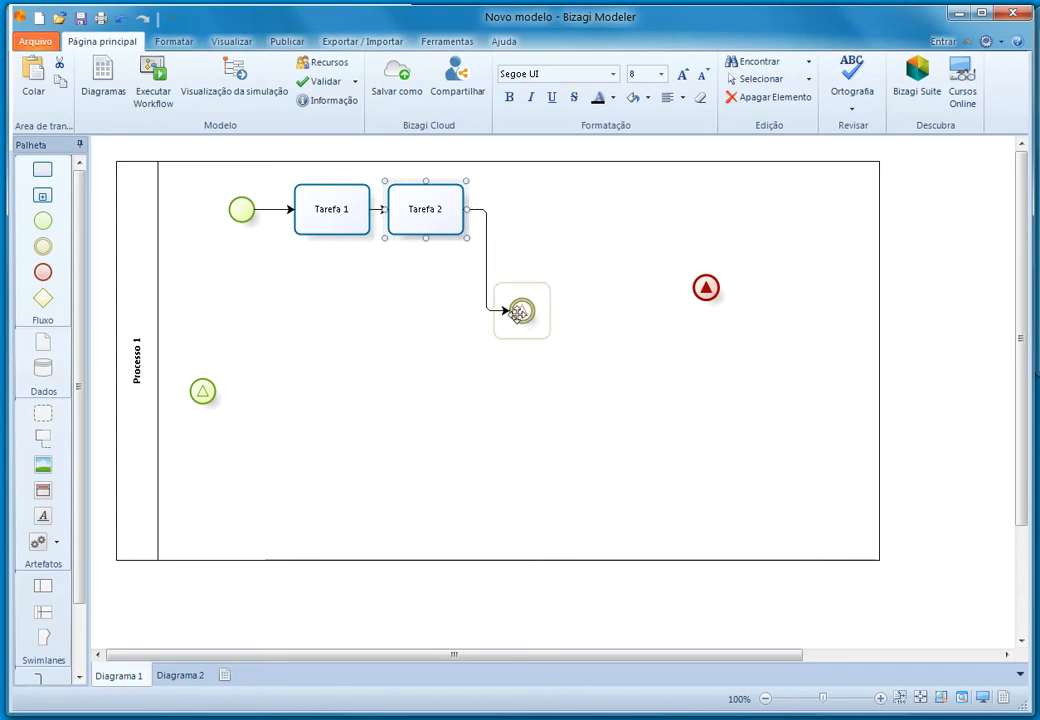
left_click(523, 311)
left_click_drag(535, 340, 328, 452)
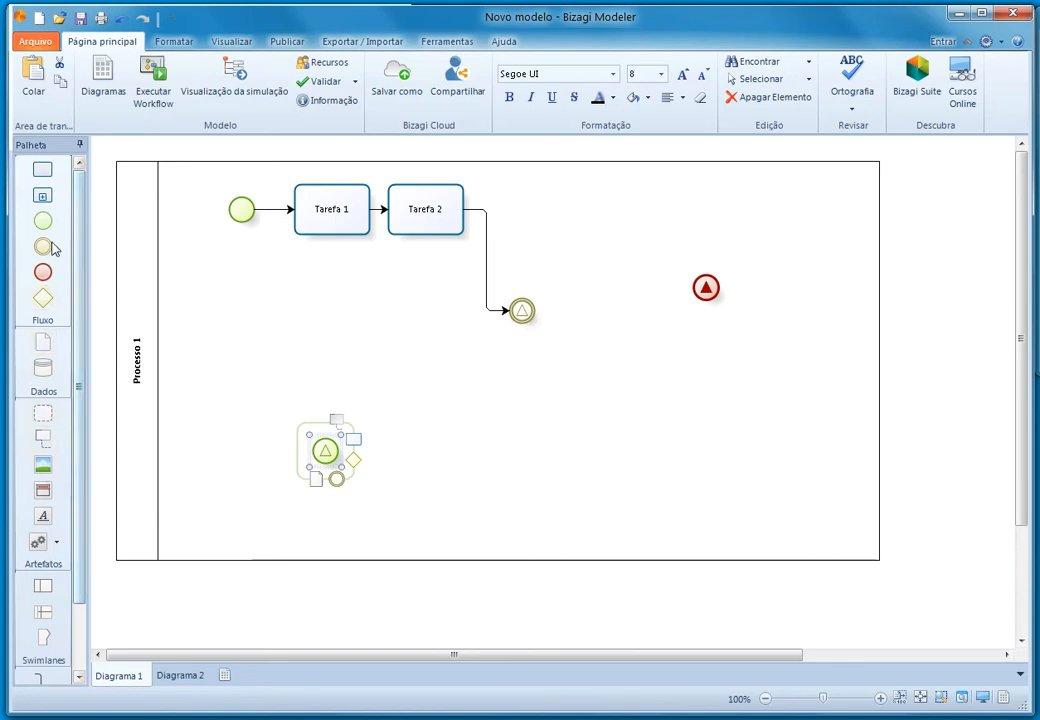
Step: Add a second pool and position it just below Processo 1 without overlap
left_click_drag(42, 587, 432, 641)
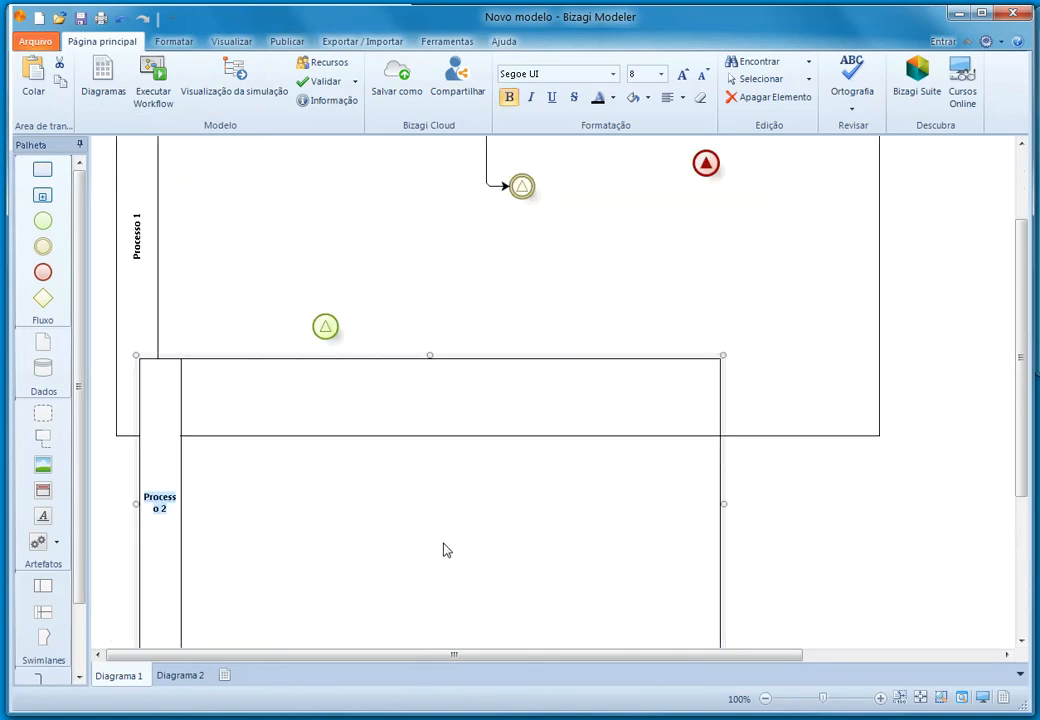
left_click_drag(376, 360, 341, 401)
left_click(441, 361)
left_click_drag(441, 361, 398, 460)
Step: Move the signal start event from Processo 1 into the upper part of the new pool and select the signal intermediate event
left_click_drag(330, 327, 360, 525)
left_click(522, 186)
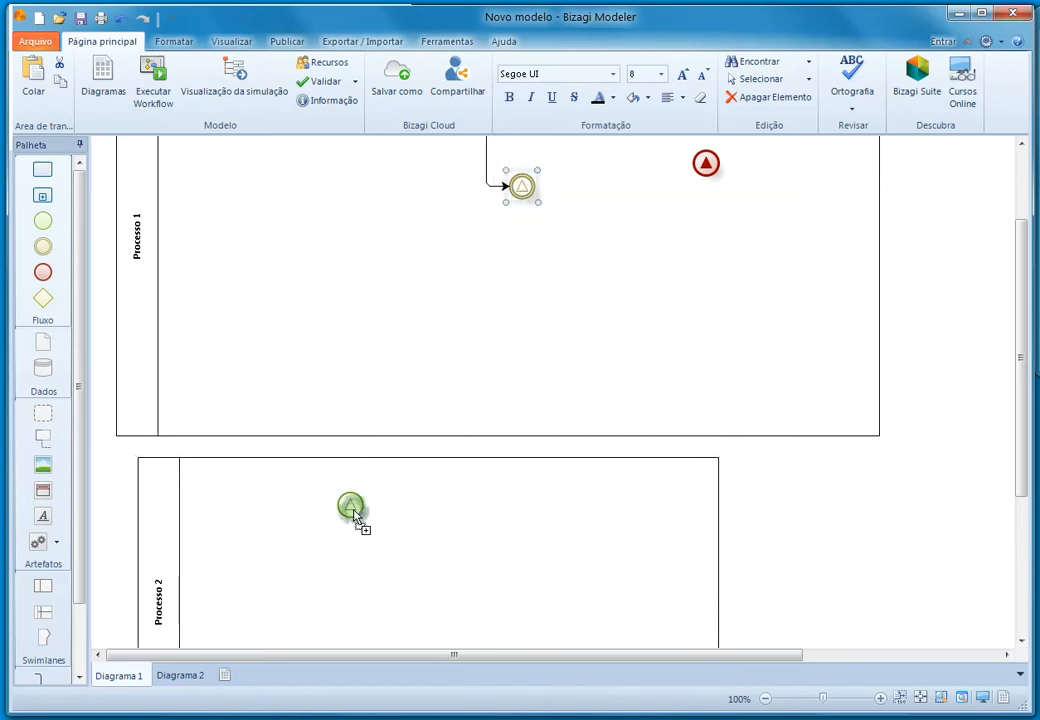
left_click(522, 186)
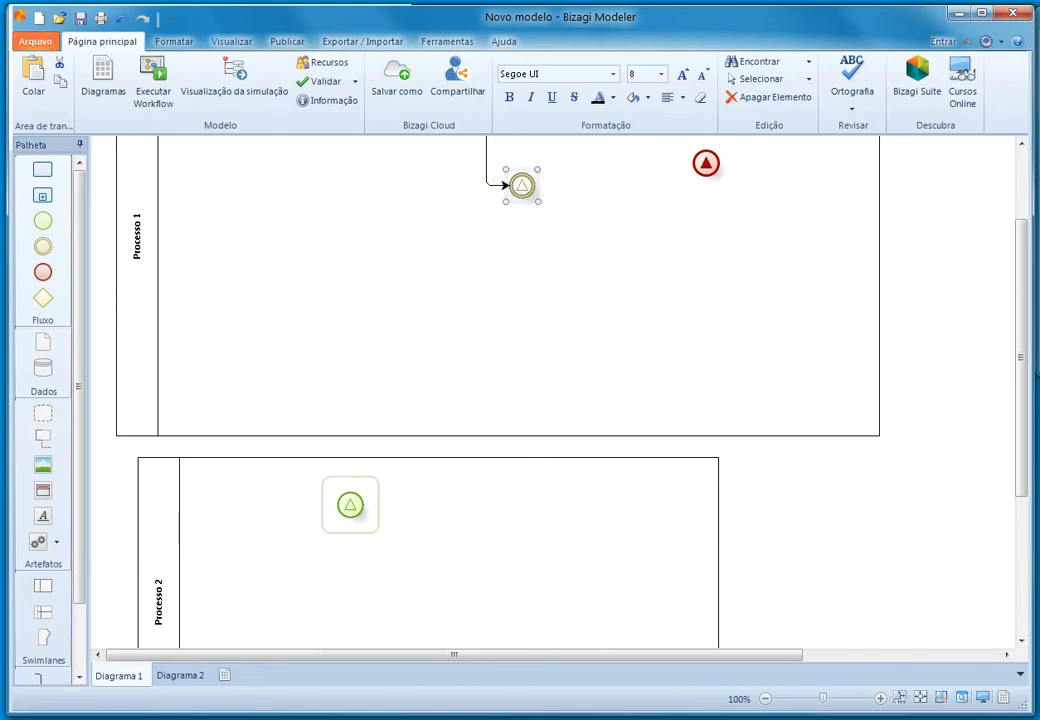
Step: Delete the signal start event and the second pool, Processo 2, leaving only Processo 1
left_click(360, 505)
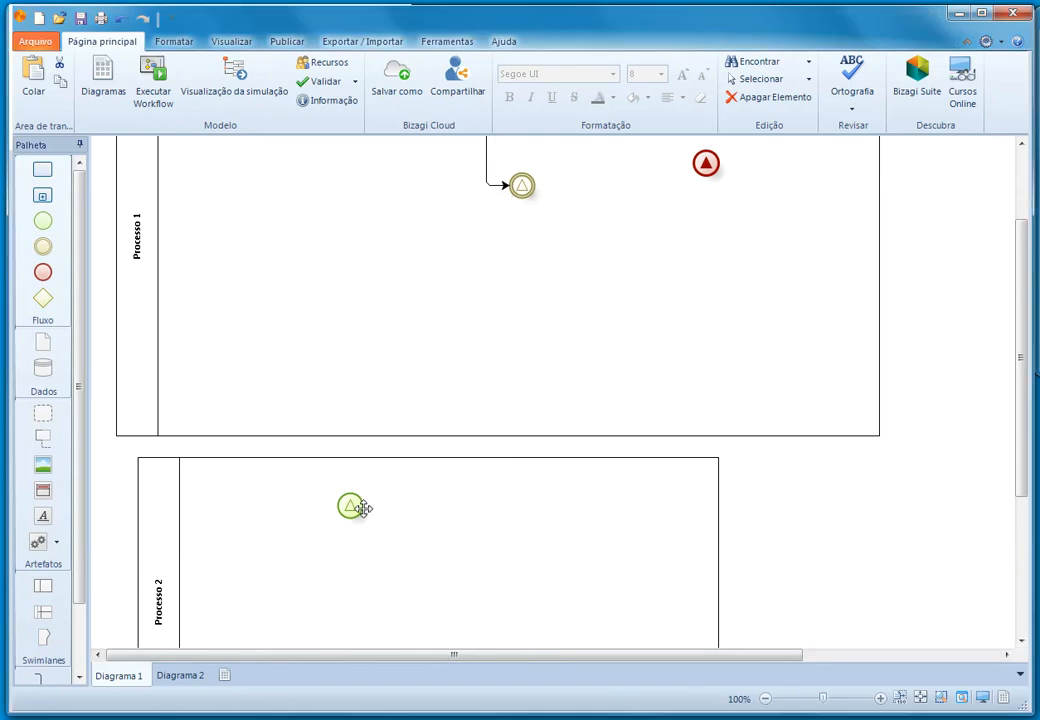
key("Delete")
left_click(167, 460)
key("Delete")
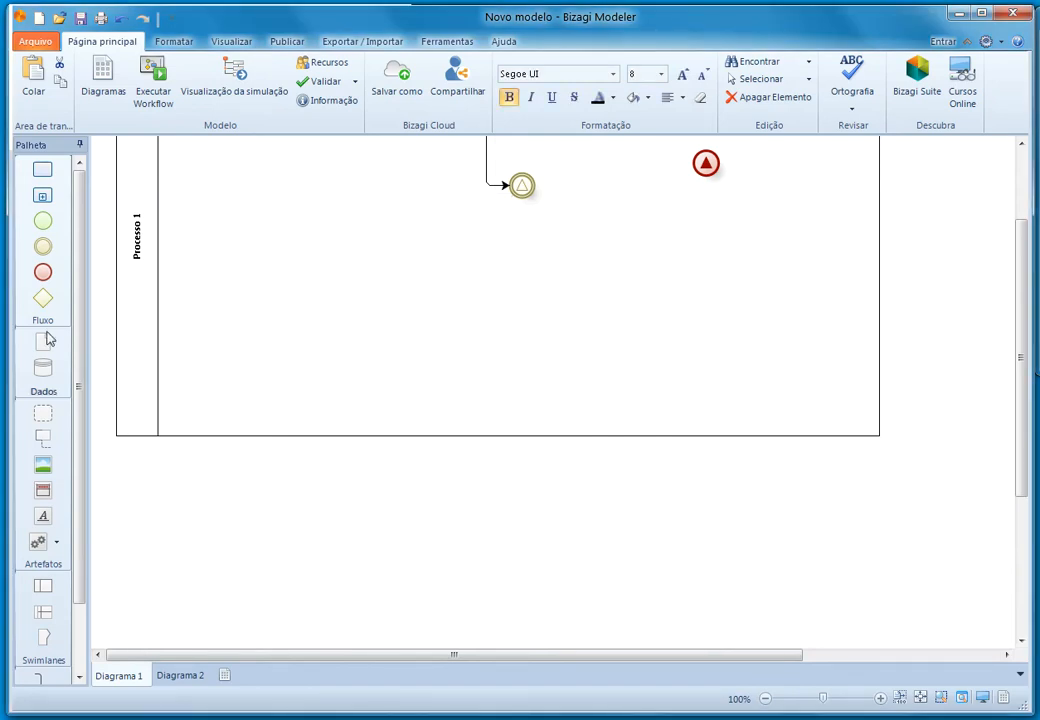
Step: Divide the Processo 1 pool into two horizontal lanes, keeping the existing flow in the upper lane
left_click_drag(41, 614, 315, 420)
scroll(396, 460, "up", 3)
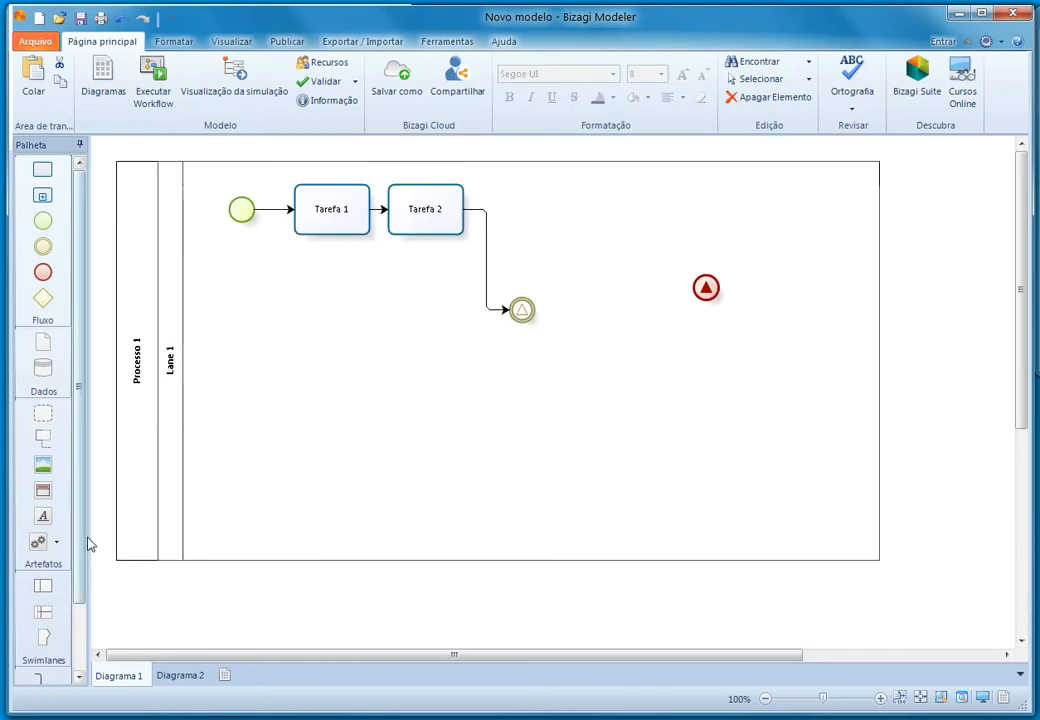
left_click_drag(43, 611, 385, 497)
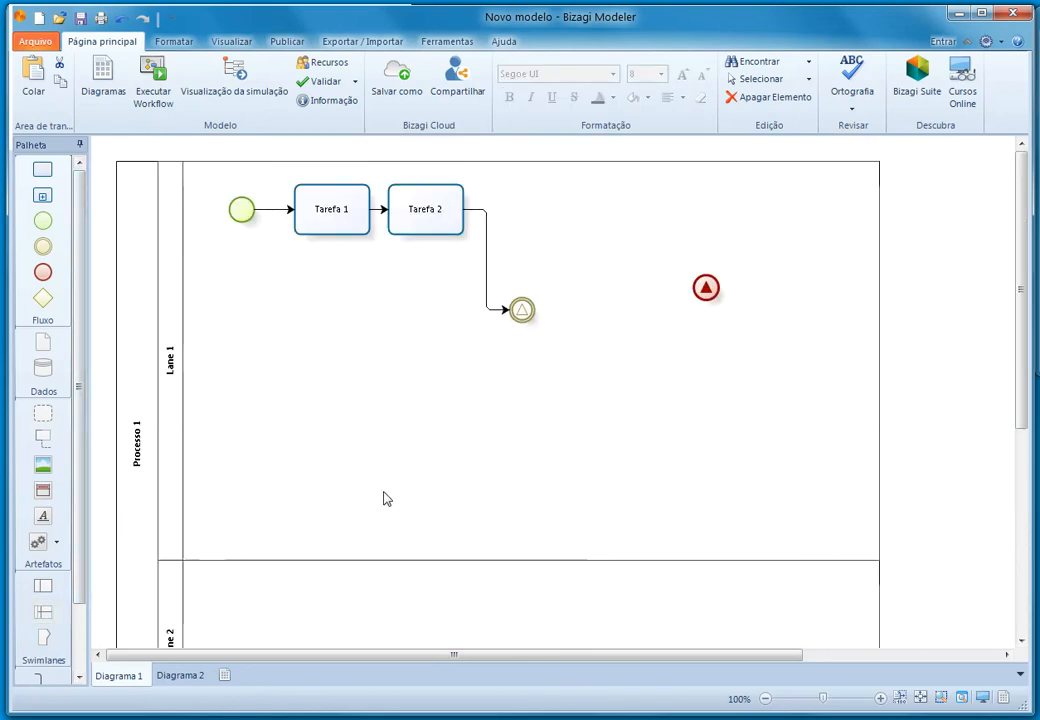
Step: Add an intermediate event in Lane 2 connected from the signal intermediate event in Lane 1
left_click(522, 316)
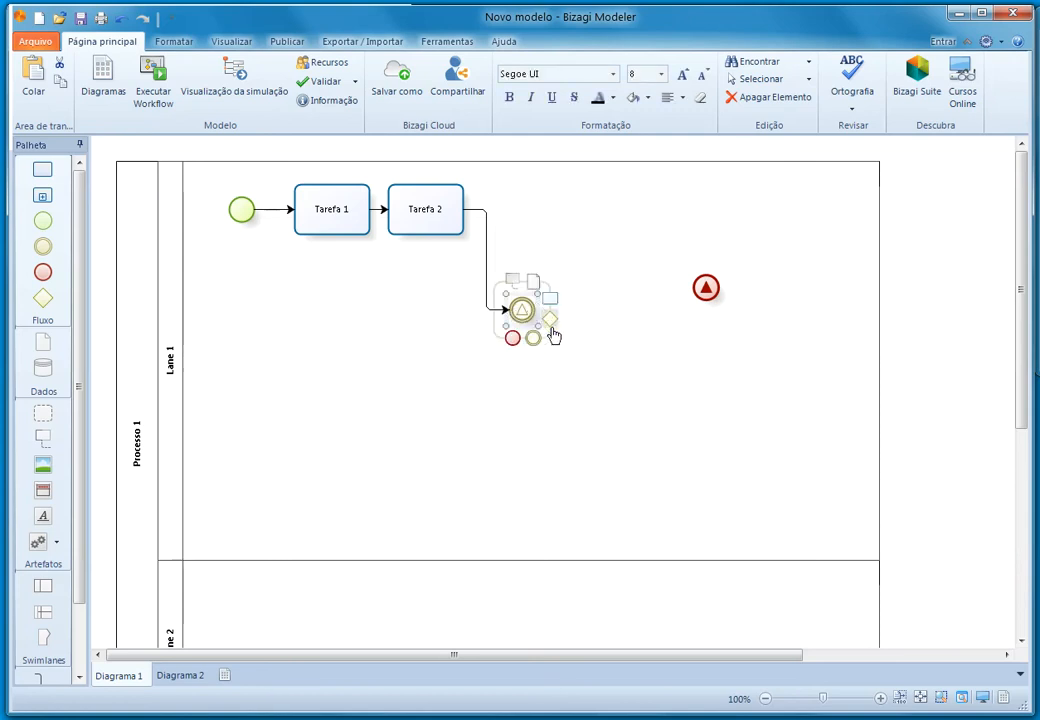
left_click_drag(540, 344, 418, 610)
scroll(522, 600, "down", 8)
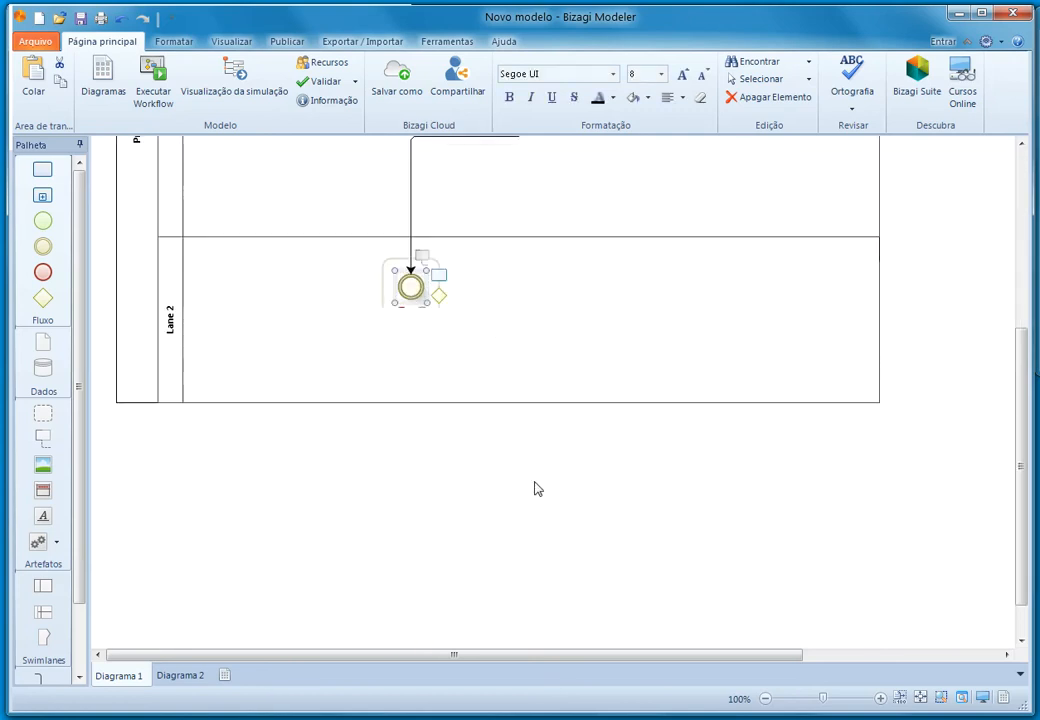
scroll(536, 488, "up", 2)
right_click(416, 388)
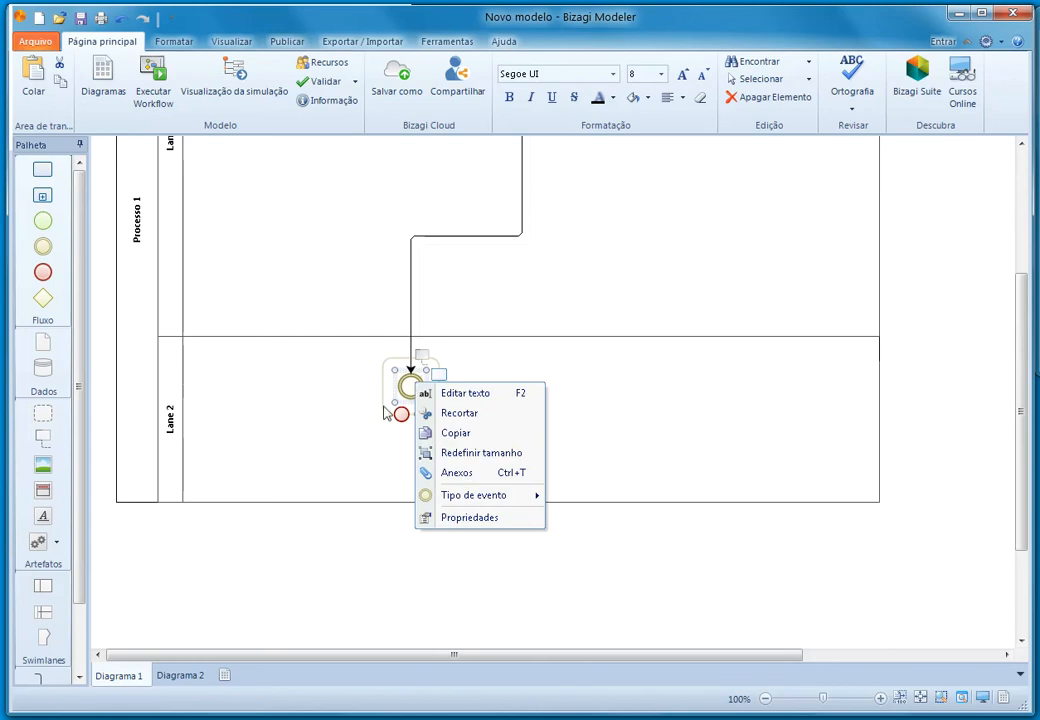
left_click(278, 390)
scroll(278, 390, "up", 3)
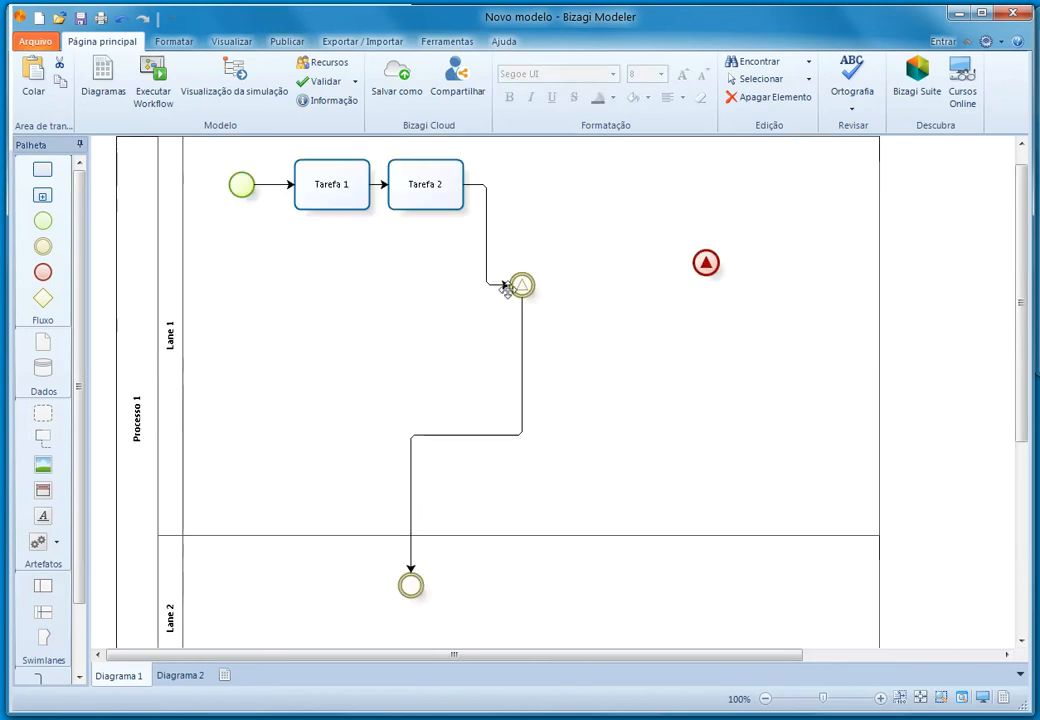
Step: Add a start event near the beginning of Lane 2 and set its event type to Sinal
left_click_drag(42, 220, 244, 569)
right_click(242, 572)
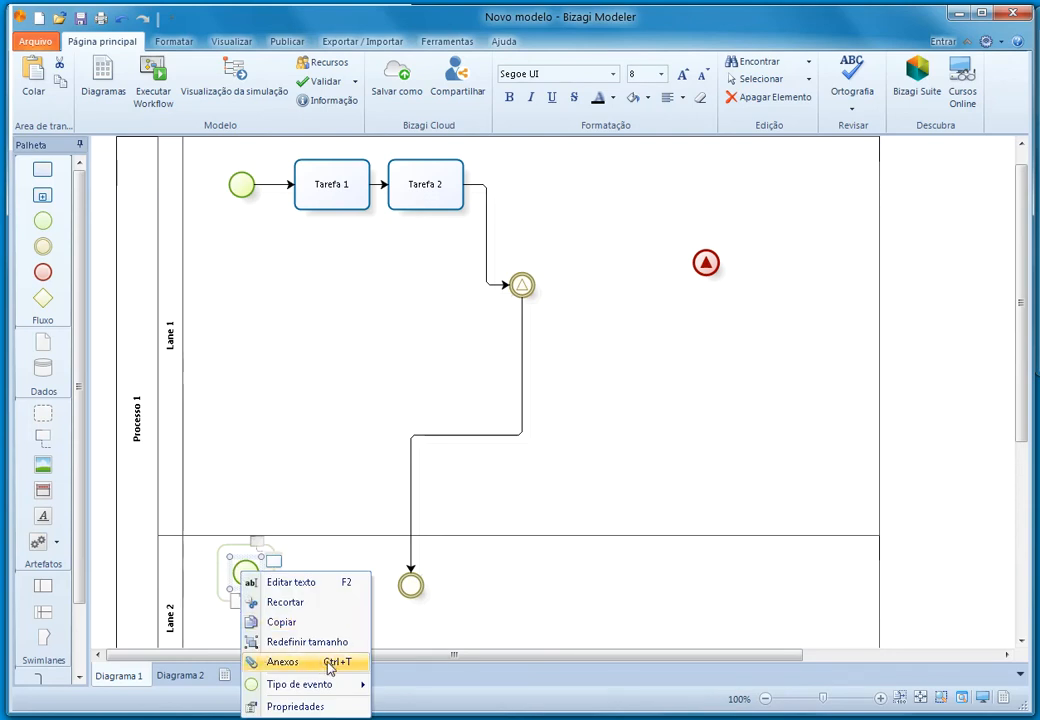
mouse_move(333, 686)
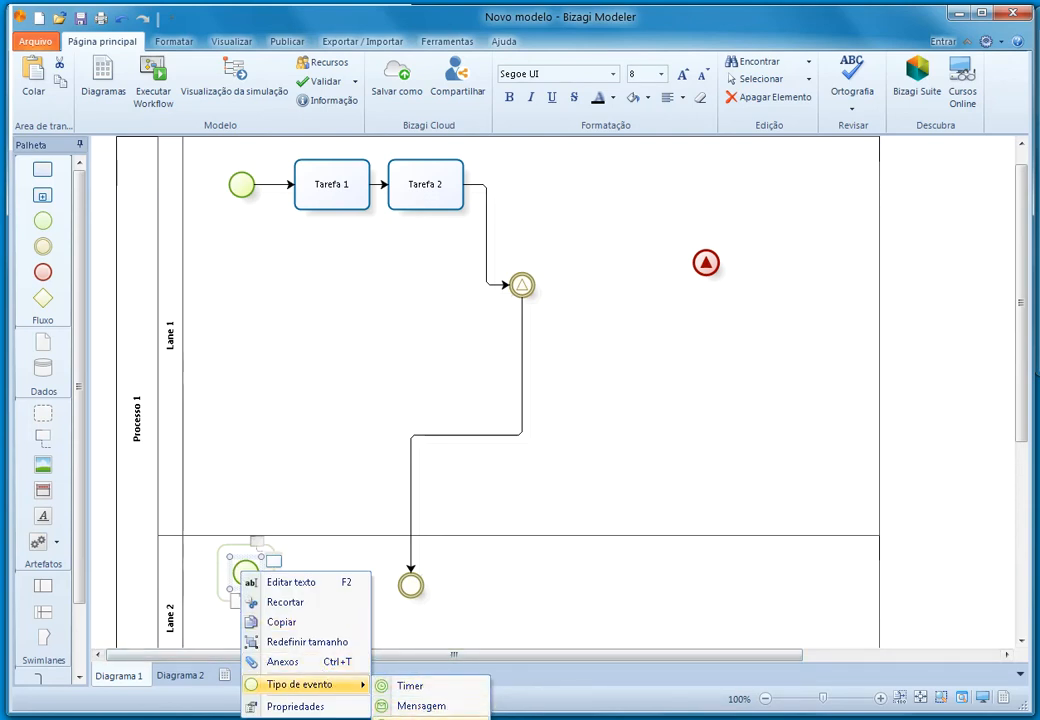
left_click(420, 718)
Step: Remove the plain intermediate event from Lane 2 and connect the signal intermediate event to the signal start event
left_click(523, 288)
left_click_drag(533, 315, 252, 573)
left_click(455, 436)
left_click(411, 588)
left_click_drag(411, 588, 340, 608)
key("Delete")
left_click(338, 596)
left_click_drag(338, 596, 245, 572)
left_click(245, 572)
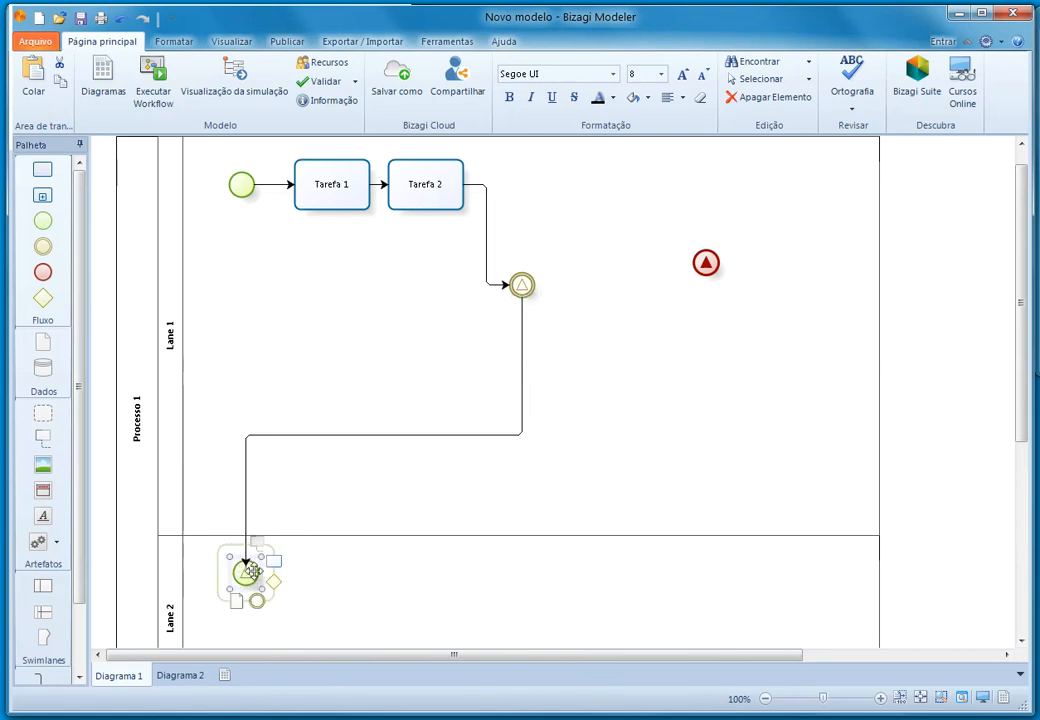
Step: Detach the sequence flow from the signal start event and place its end in Lane 2 straight below the signal intermediate event
right_click(247, 573)
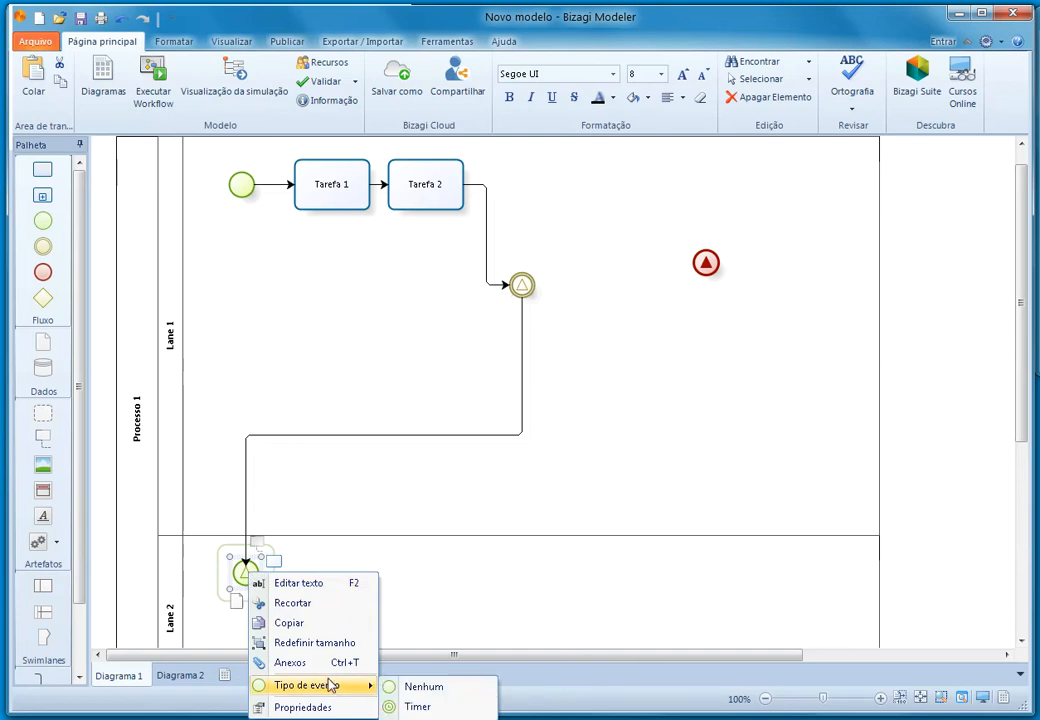
left_click(494, 627)
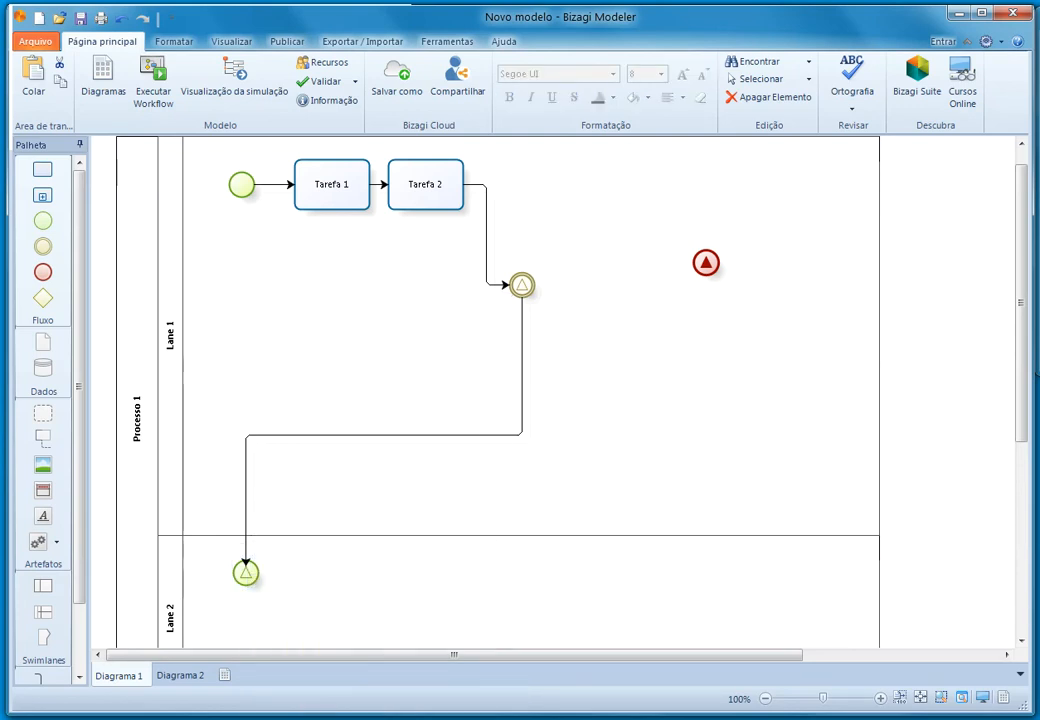
key("ctrl+z")
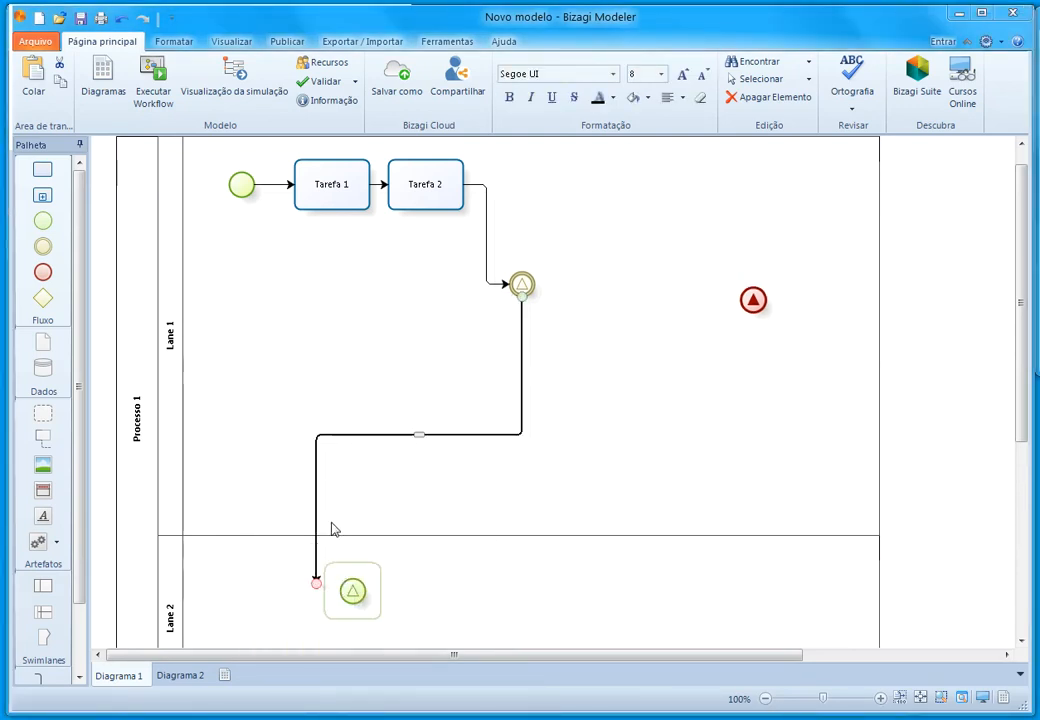
left_click_drag(314, 586, 476, 518)
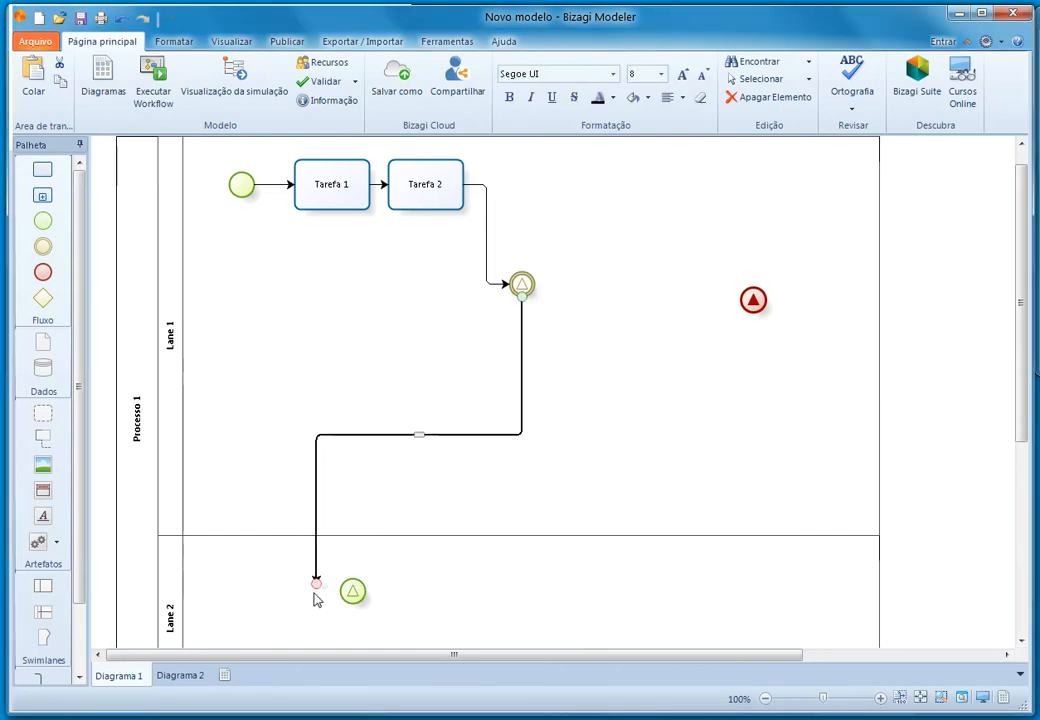
left_click_drag(313, 585, 524, 553)
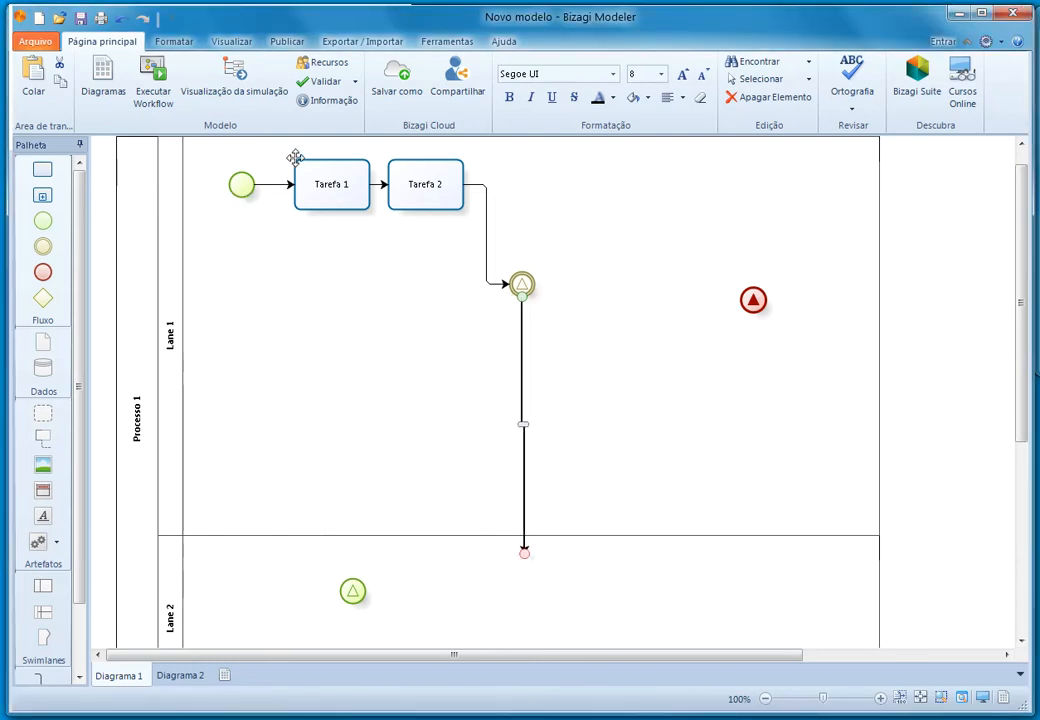
left_click(250, 190)
left_click(340, 180)
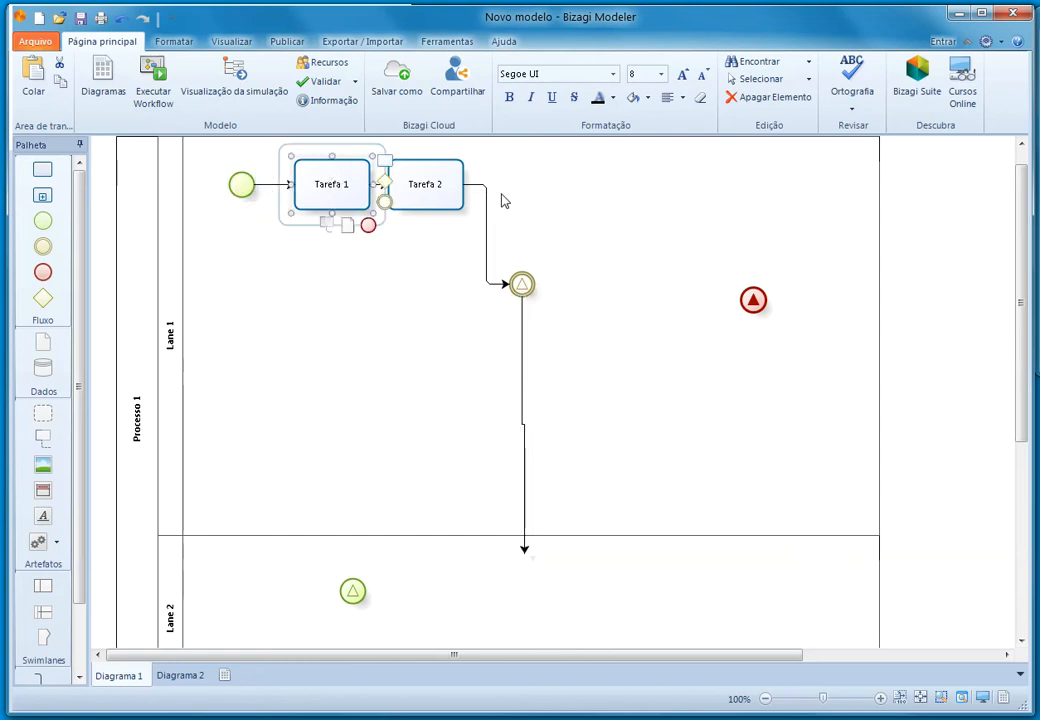
left_click(455, 185)
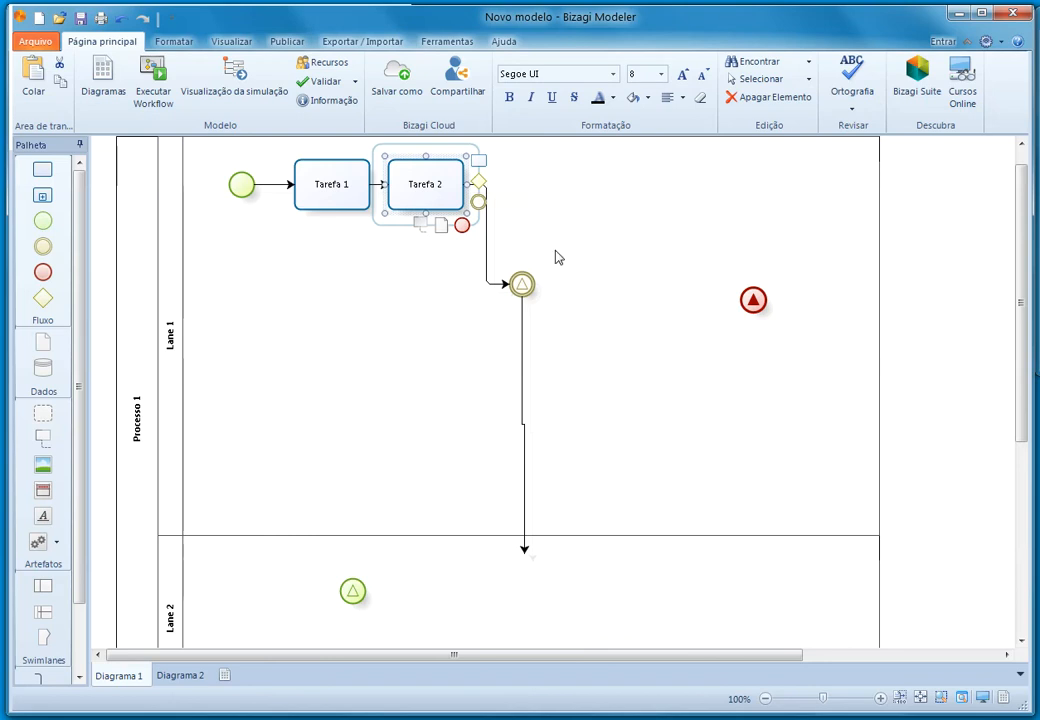
left_click(657, 376)
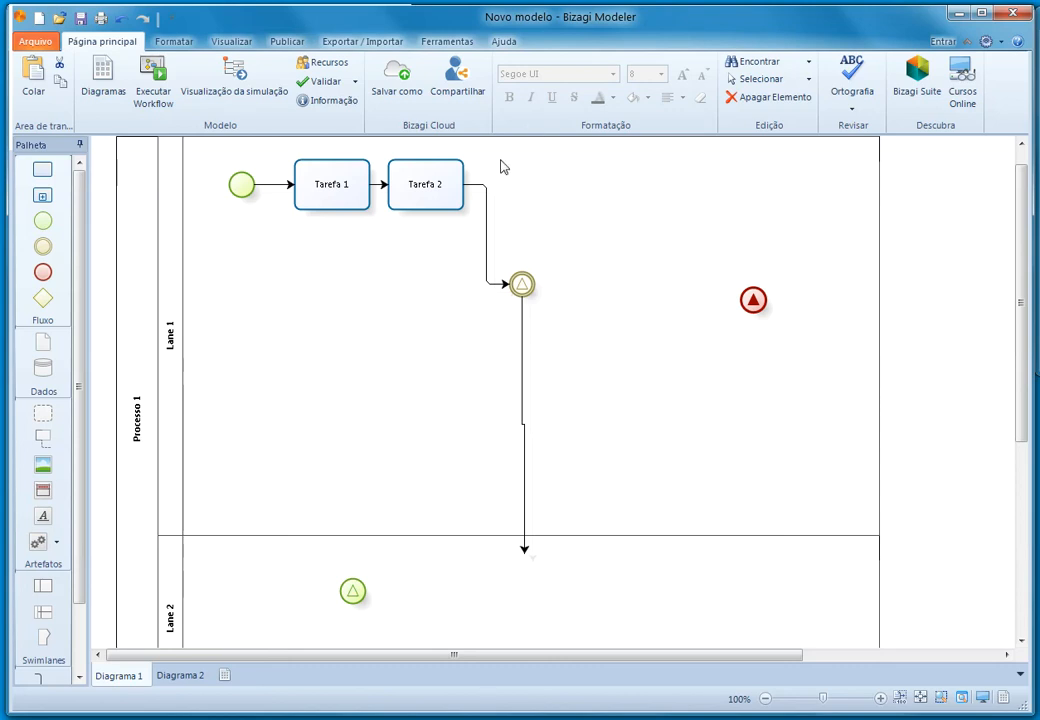
Step: Delete the loose sequence flow and add an intermediate event in Lane 2 directly below and connected from the signal intermediate event
left_click(528, 544)
left_click_drag(529, 559, 548, 400)
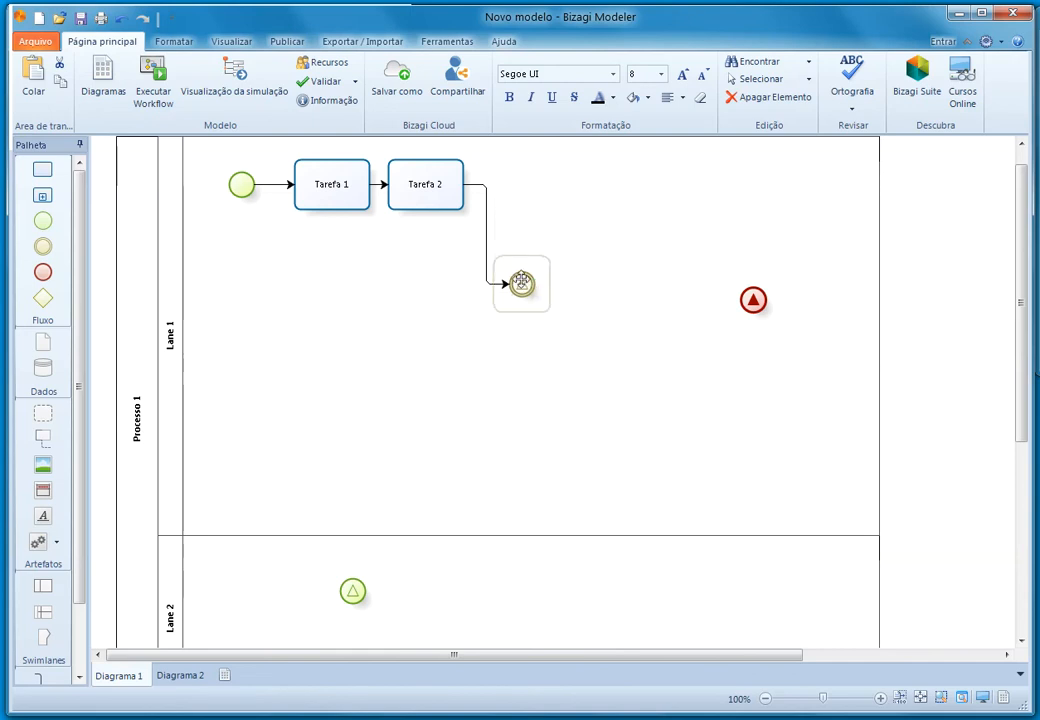
left_click_drag(533, 294, 532, 594)
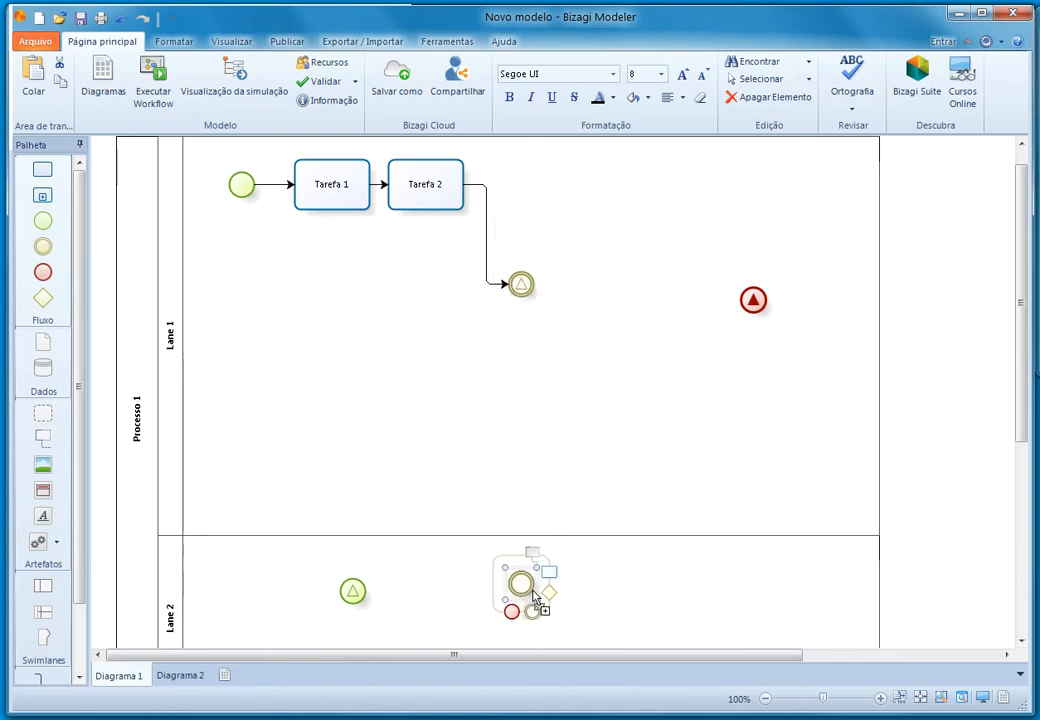
left_click(665, 481)
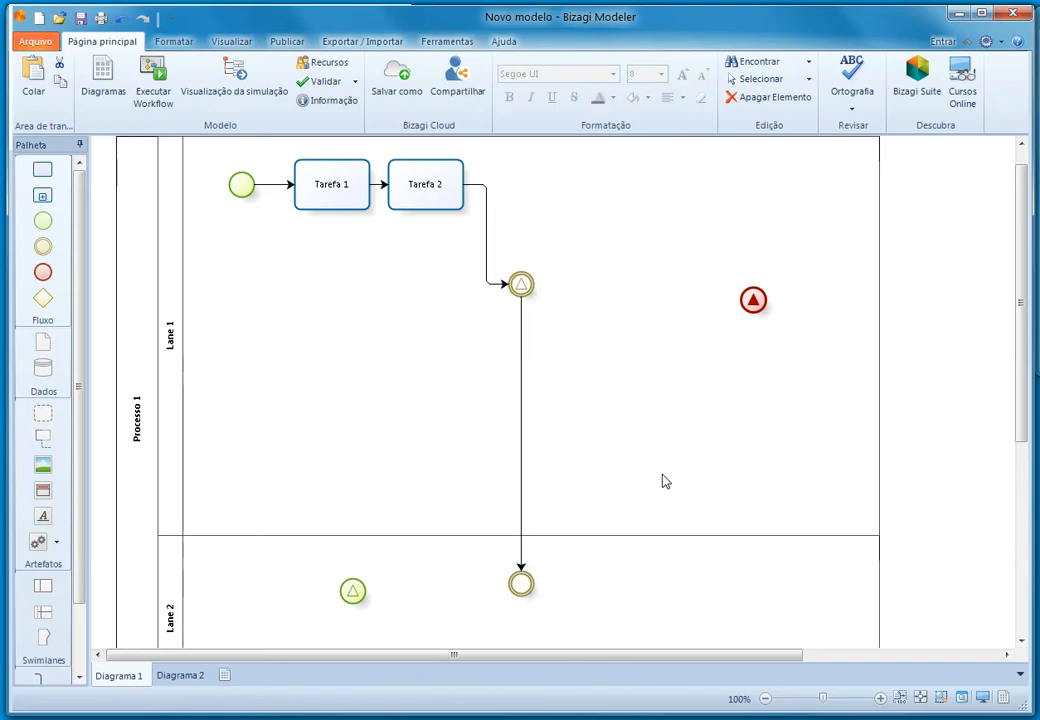
Step: Set the new Lane 2 intermediate event's type to Sinal and shift it slightly toward the signal start event
left_click(522, 584)
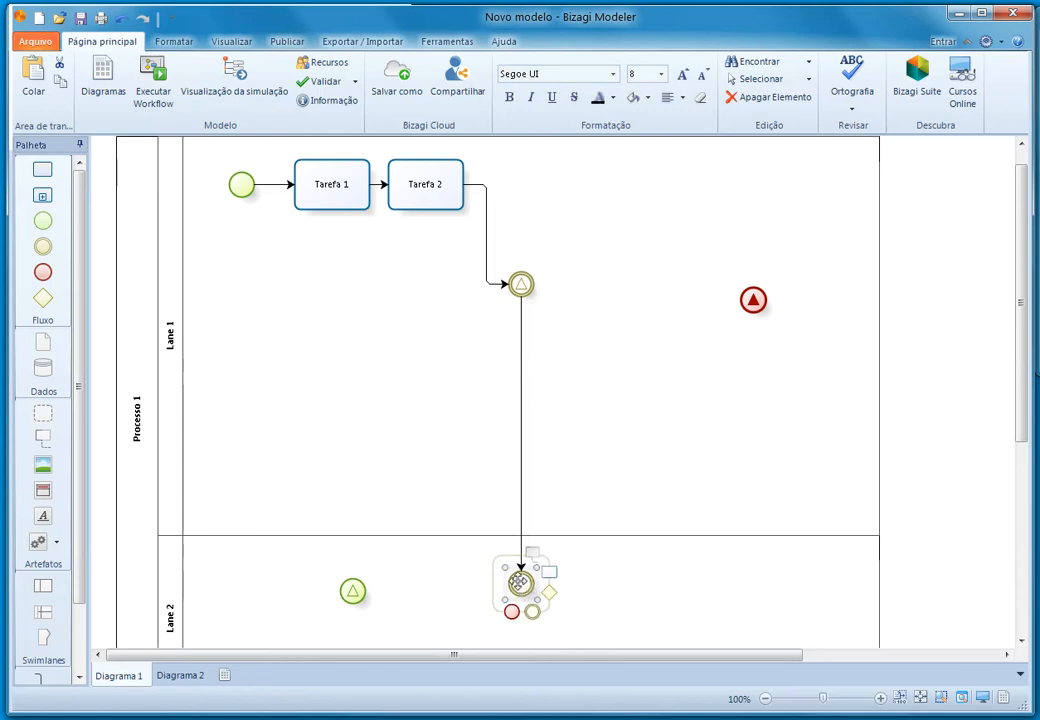
right_click(523, 584)
mouse_move(580, 693)
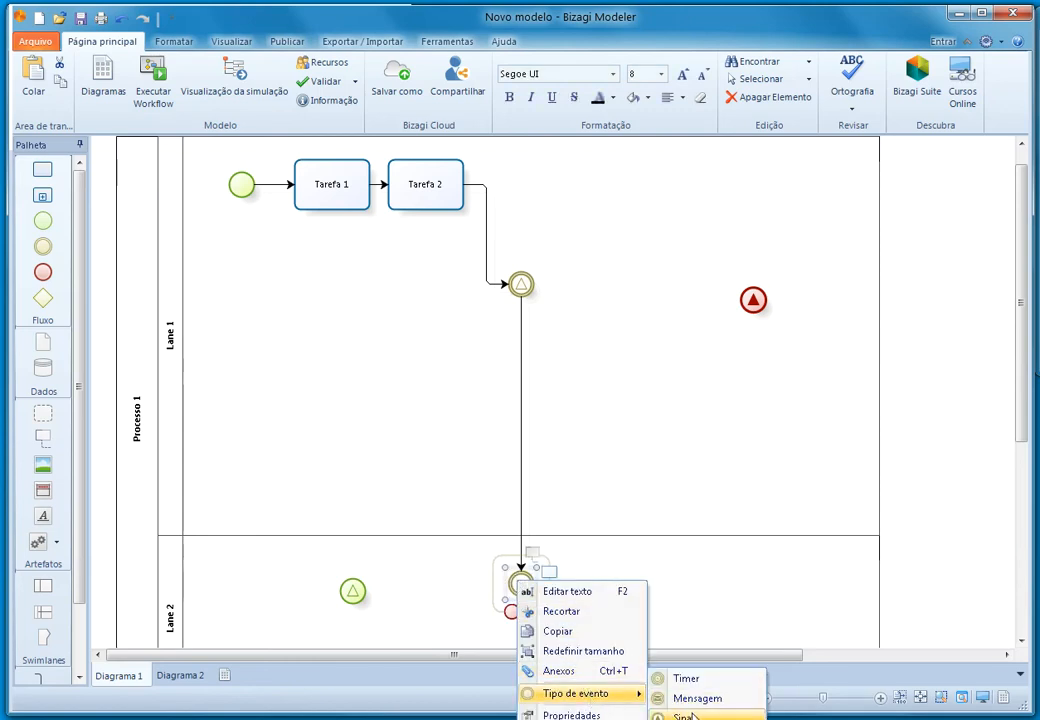
left_click(687, 716)
left_click_drag(512, 586, 490, 585)
mouse_move(493, 598)
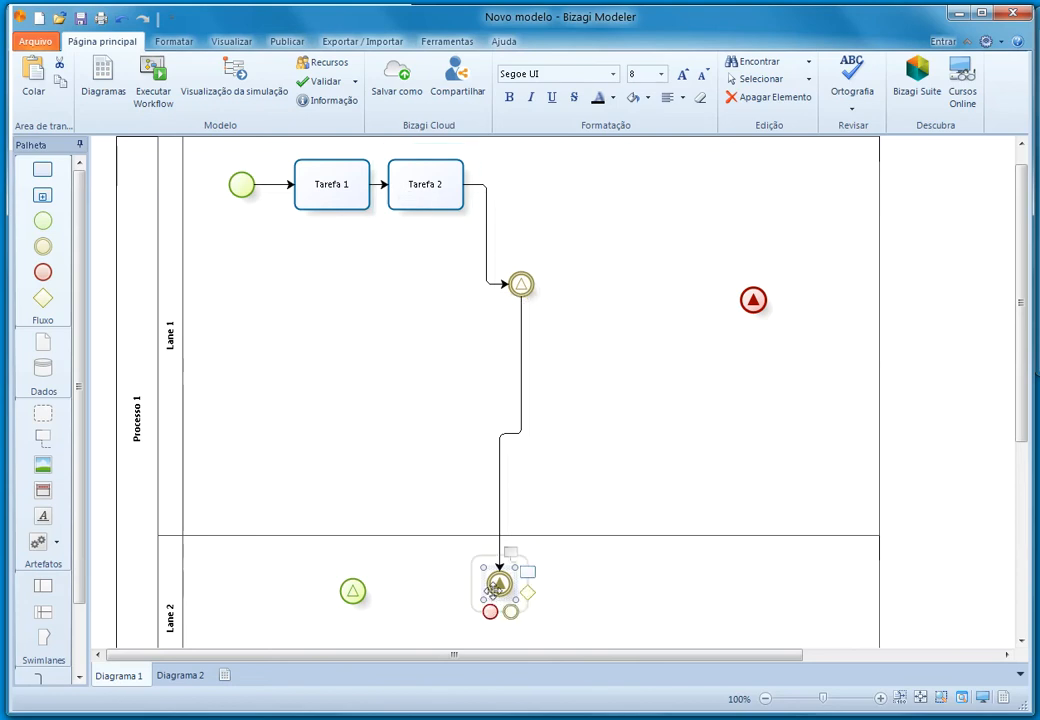
Step: Add two connected tasks after the Lane 2 signal event and an intermediate event above them in Lane 1, connected from the second task
left_click_drag(527, 572, 566, 590)
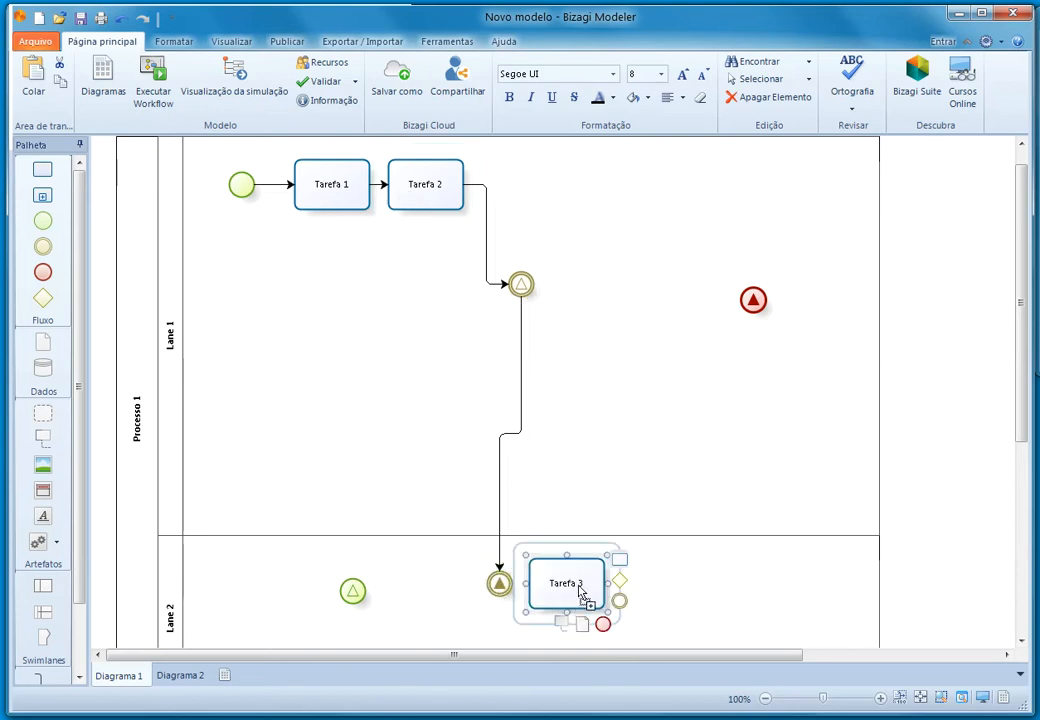
left_click_drag(621, 562, 670, 607)
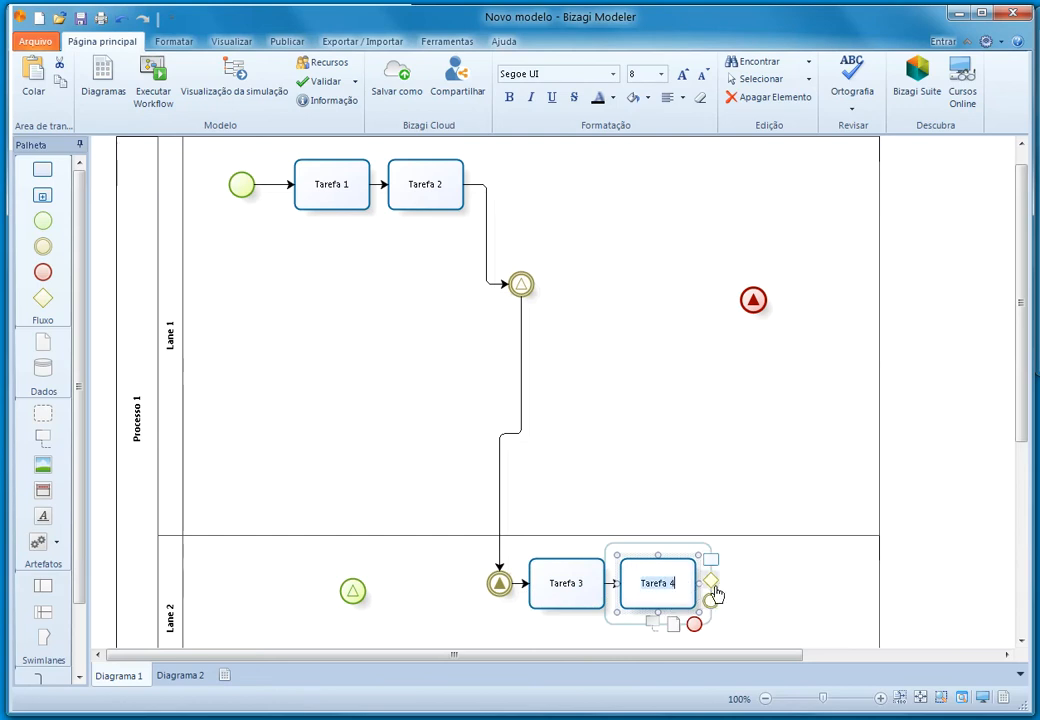
left_click_drag(712, 603, 657, 394)
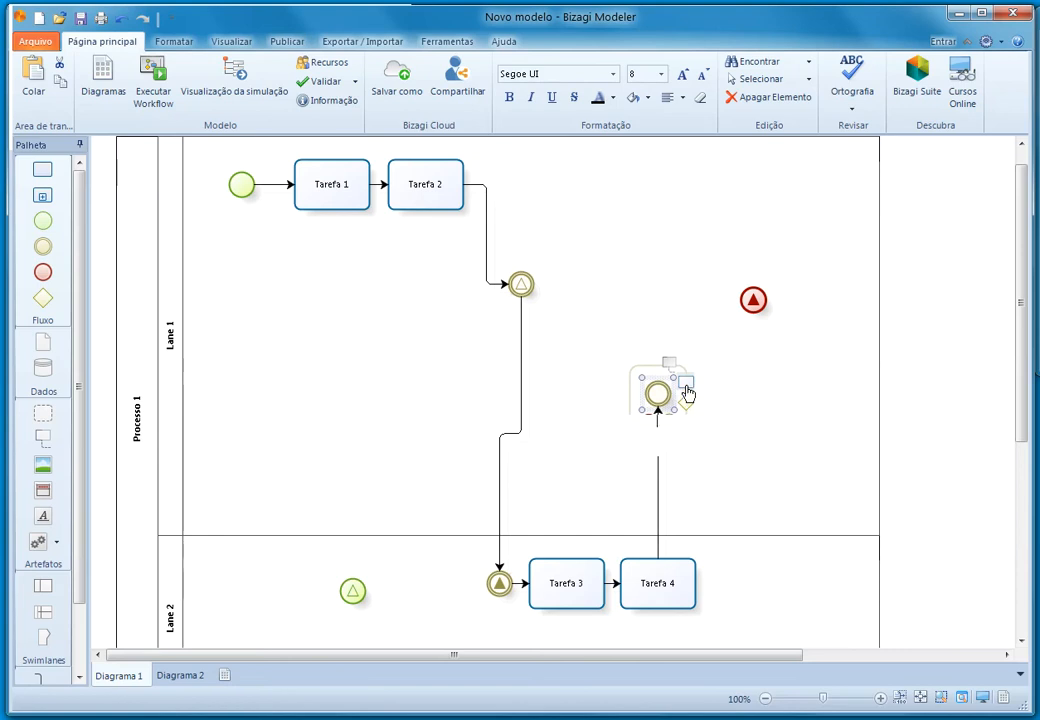
left_click(763, 471)
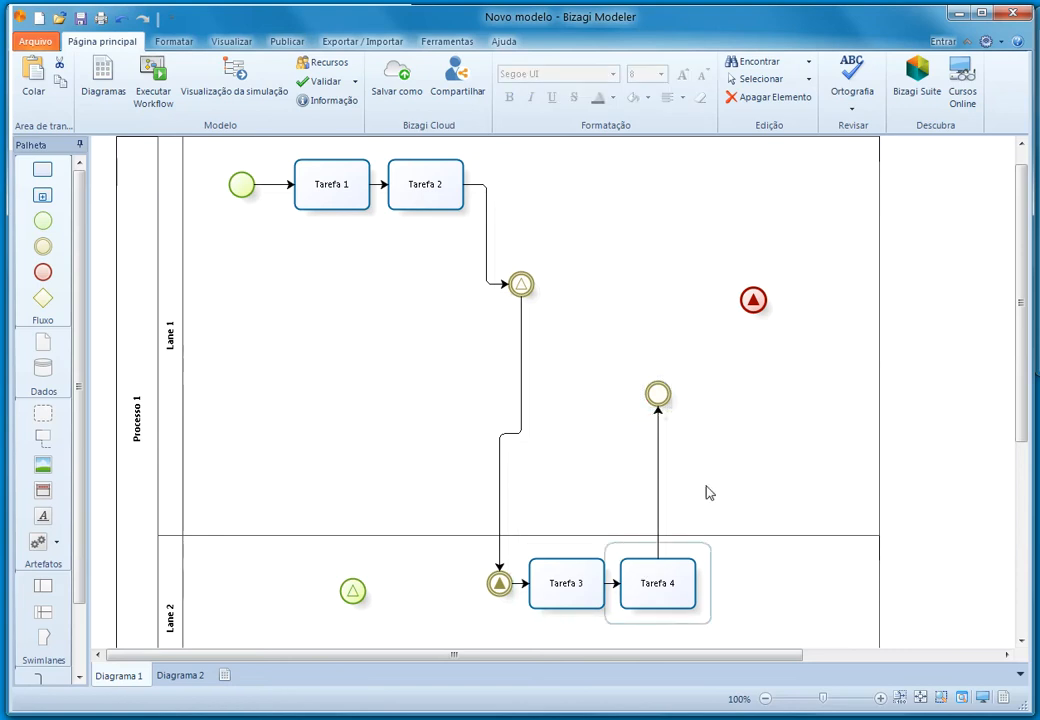
right_click(652, 394)
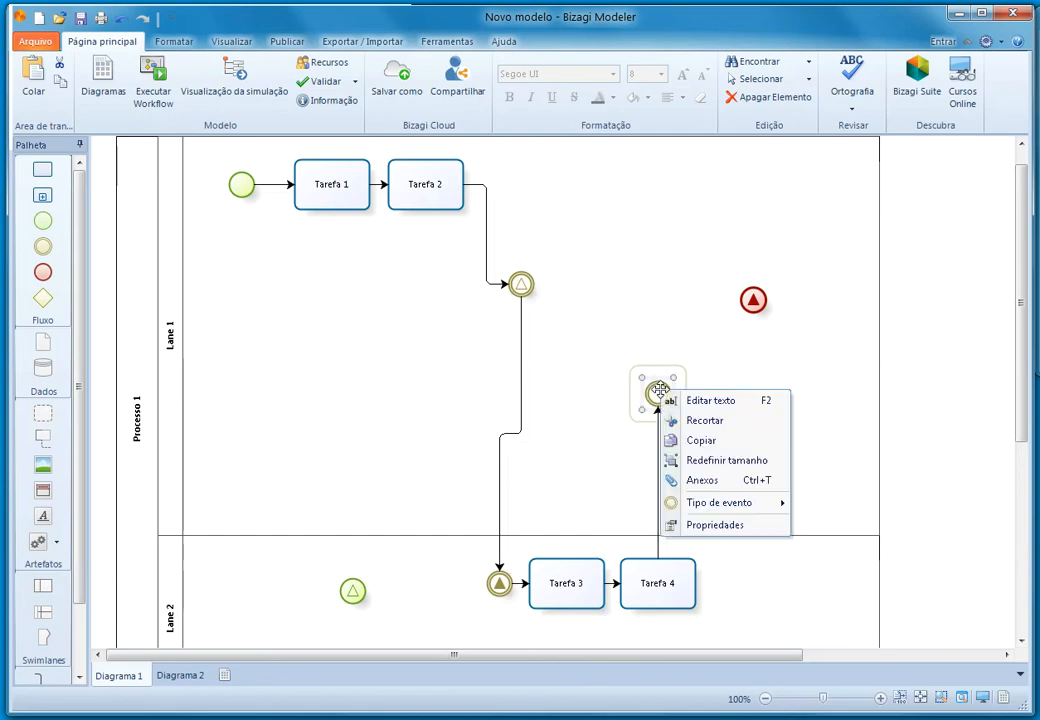
left_click(840, 364)
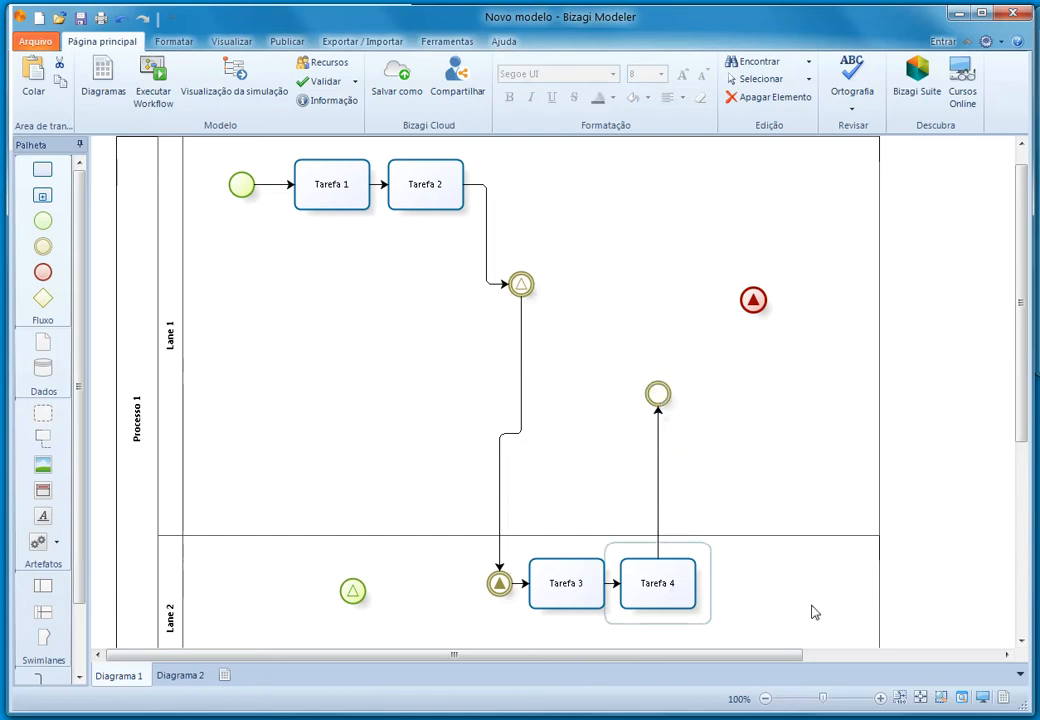
Step: Add two tasks in sequence after the plain intermediate event in Lane 1 and select both of them
left_click(657, 394)
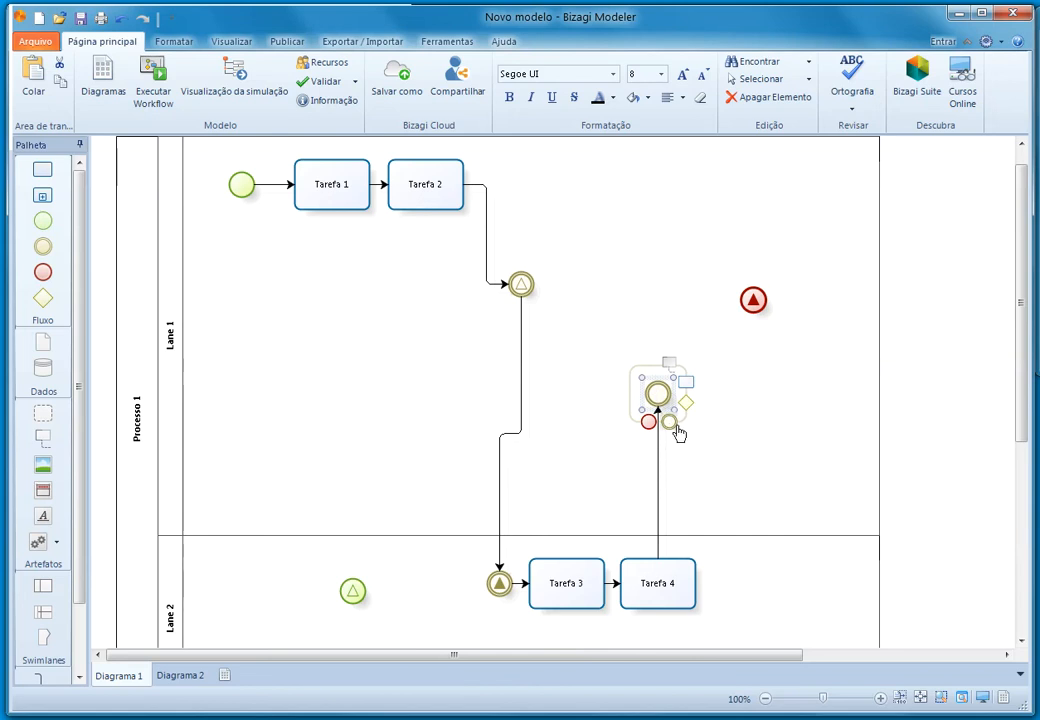
left_click_drag(686, 381, 715, 411)
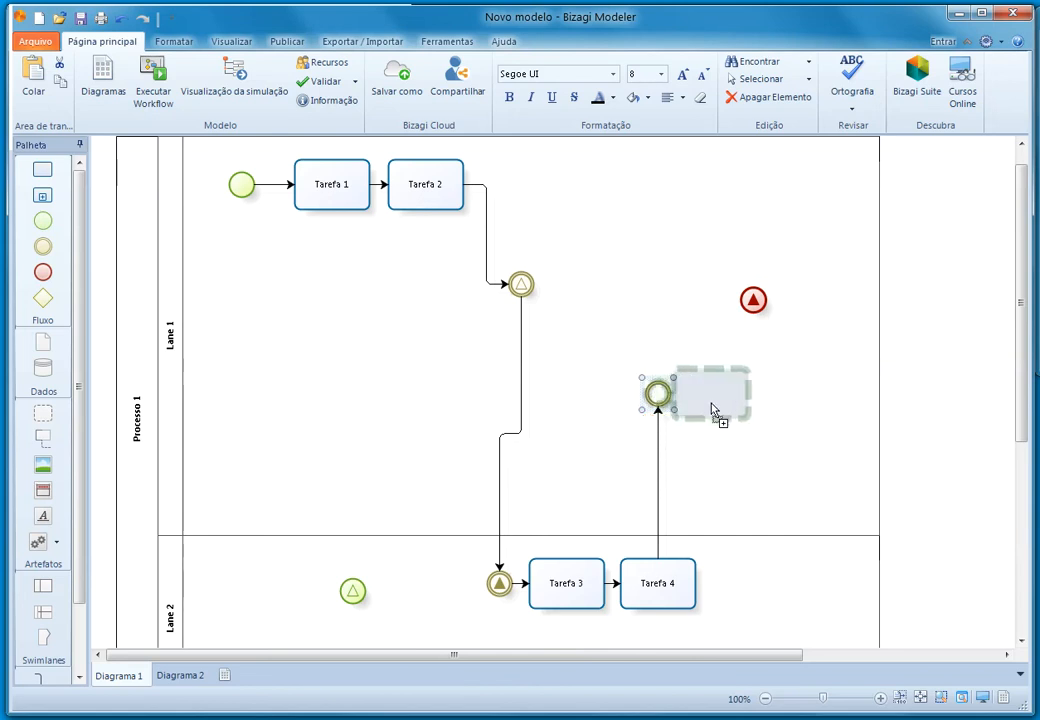
left_click_drag(764, 370, 812, 430)
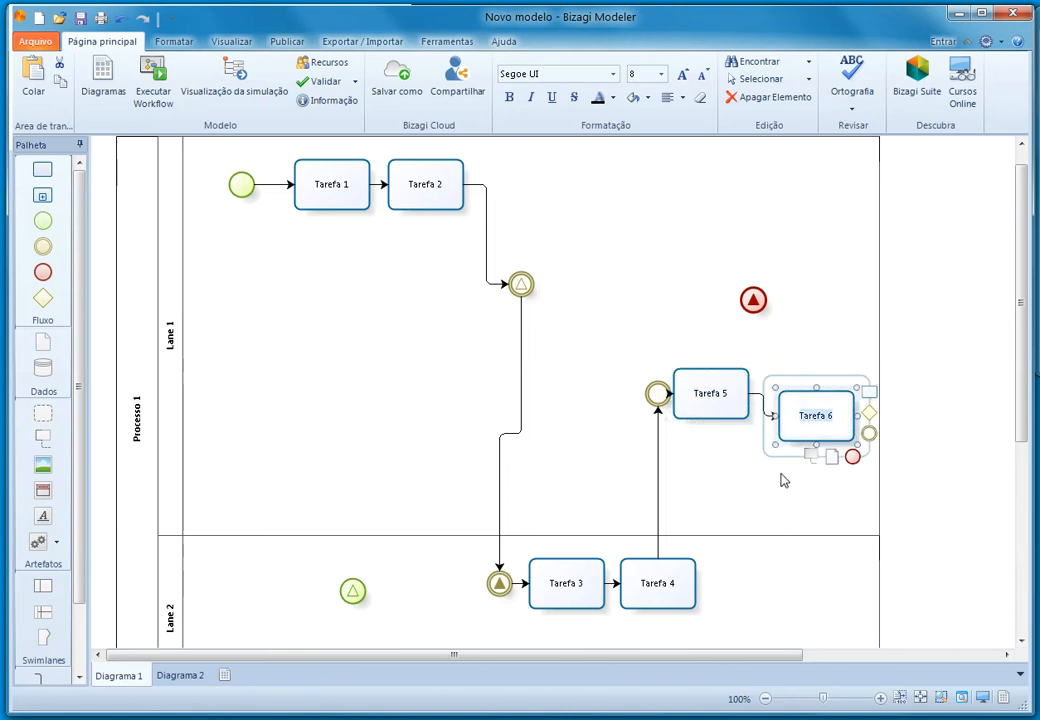
left_click(713, 400)
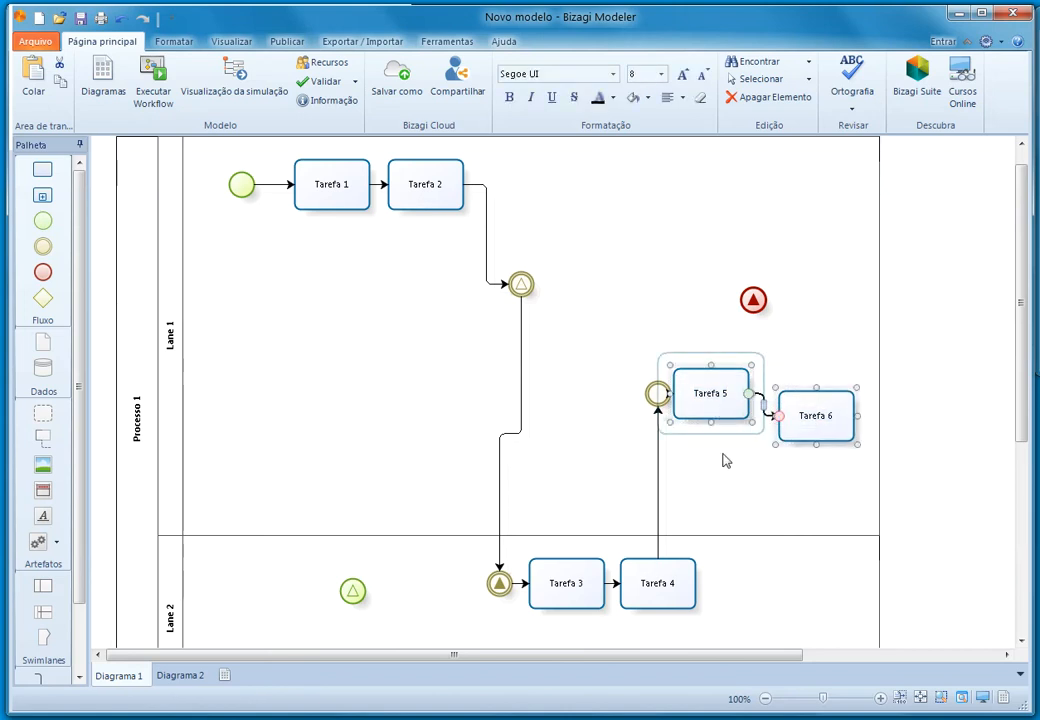
Step: Delete the two selected tasks and link the Lane 1 signal end event through an annotation to the signal start event in Lane 2
key("Delete")
left_click(752, 300)
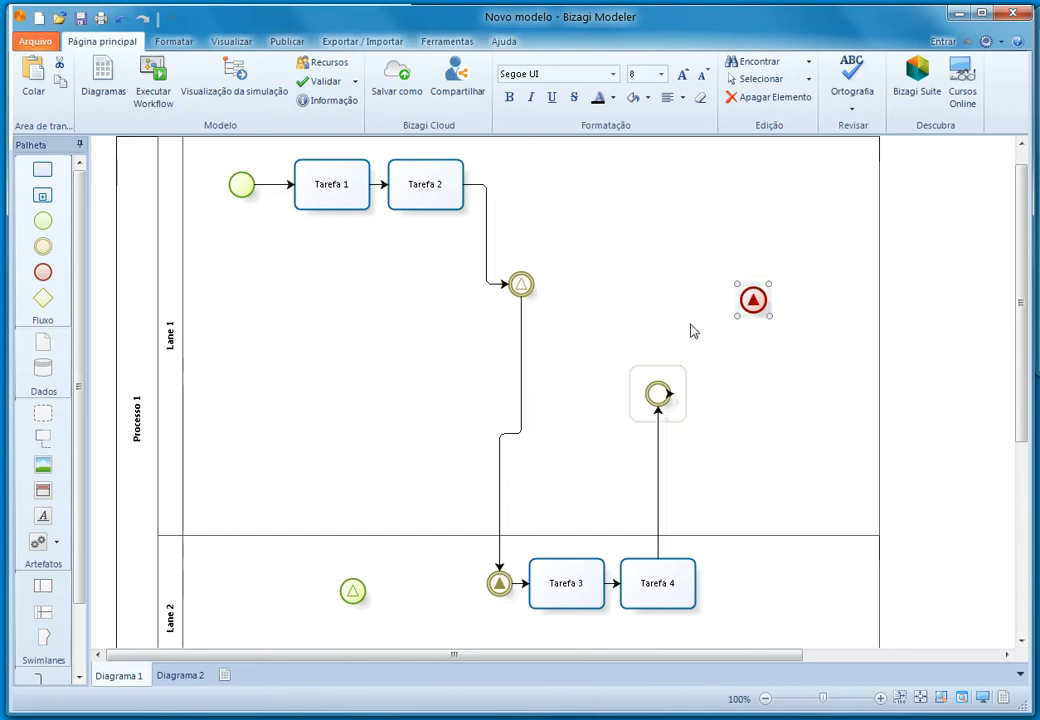
left_click_drag(752, 300, 708, 298)
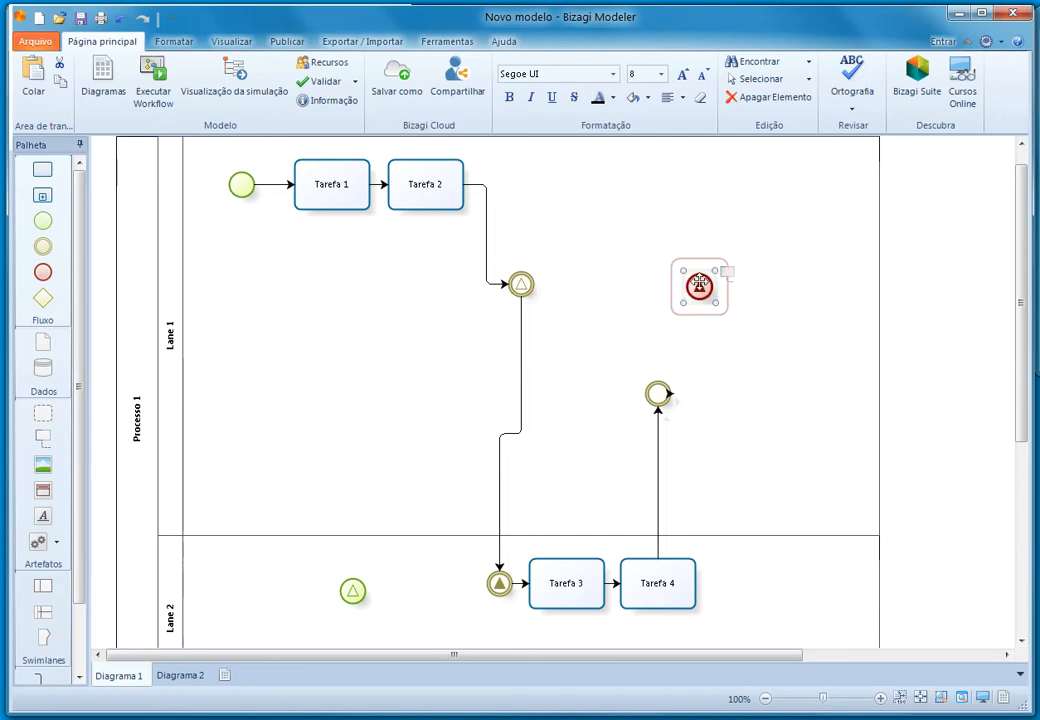
left_click_drag(721, 278, 280, 590)
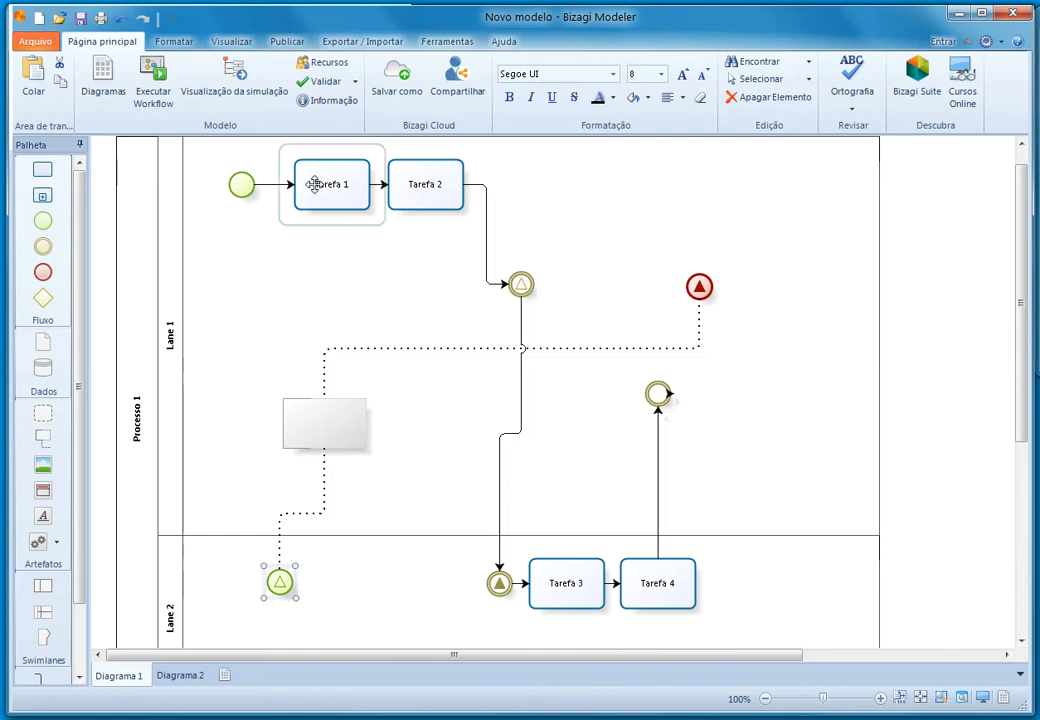
Step: Trace the flow from Tarefa 2 through the signal intermediate events of both lanes to Tarefa 3 and Tarefa 4
left_click(418, 182)
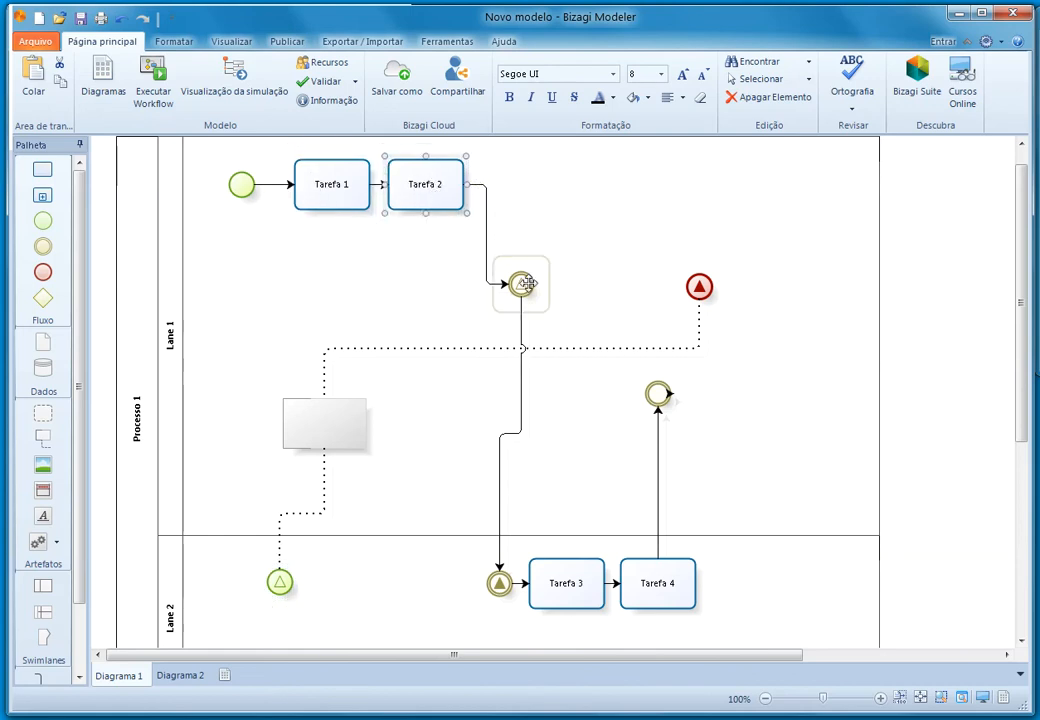
left_click(518, 285)
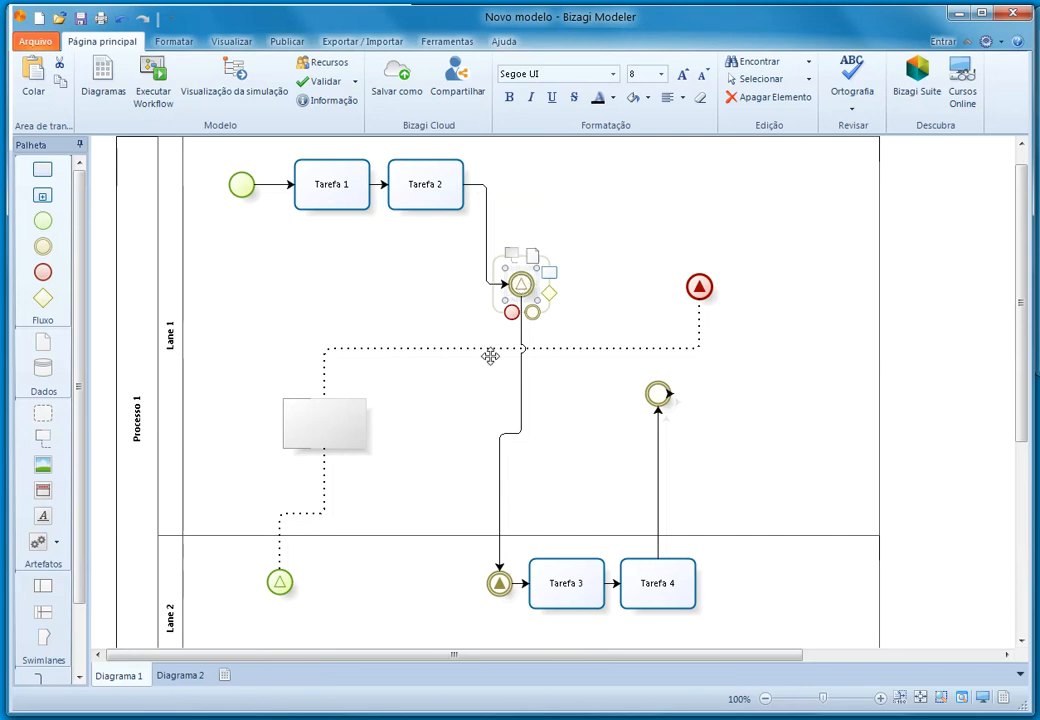
left_click(497, 585)
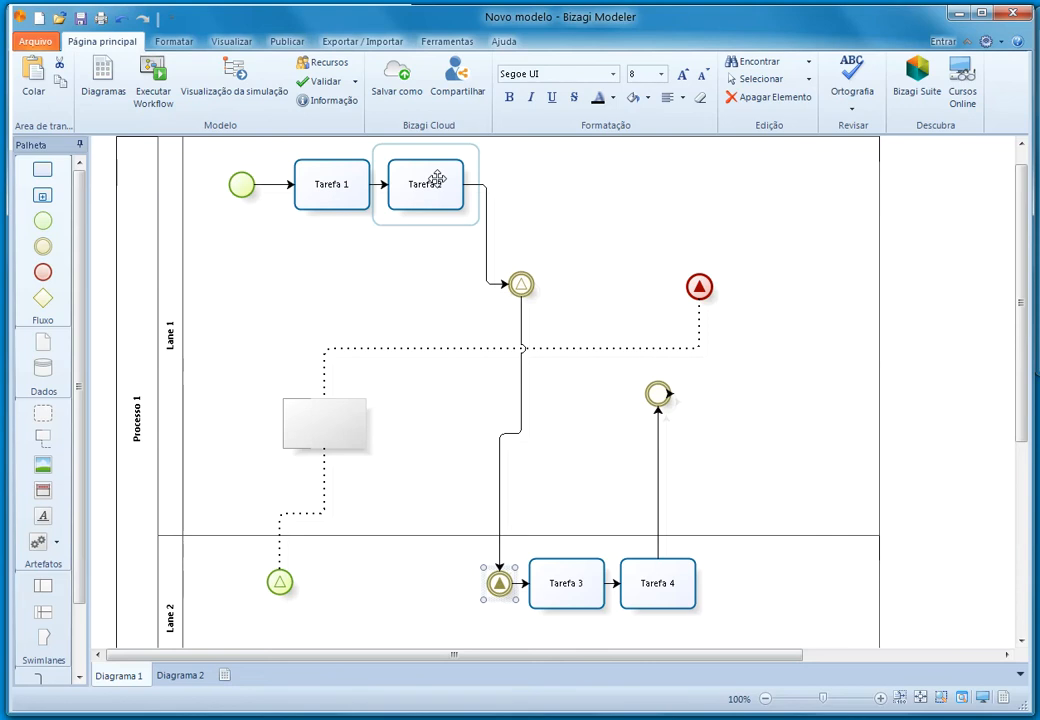
left_click(521, 285)
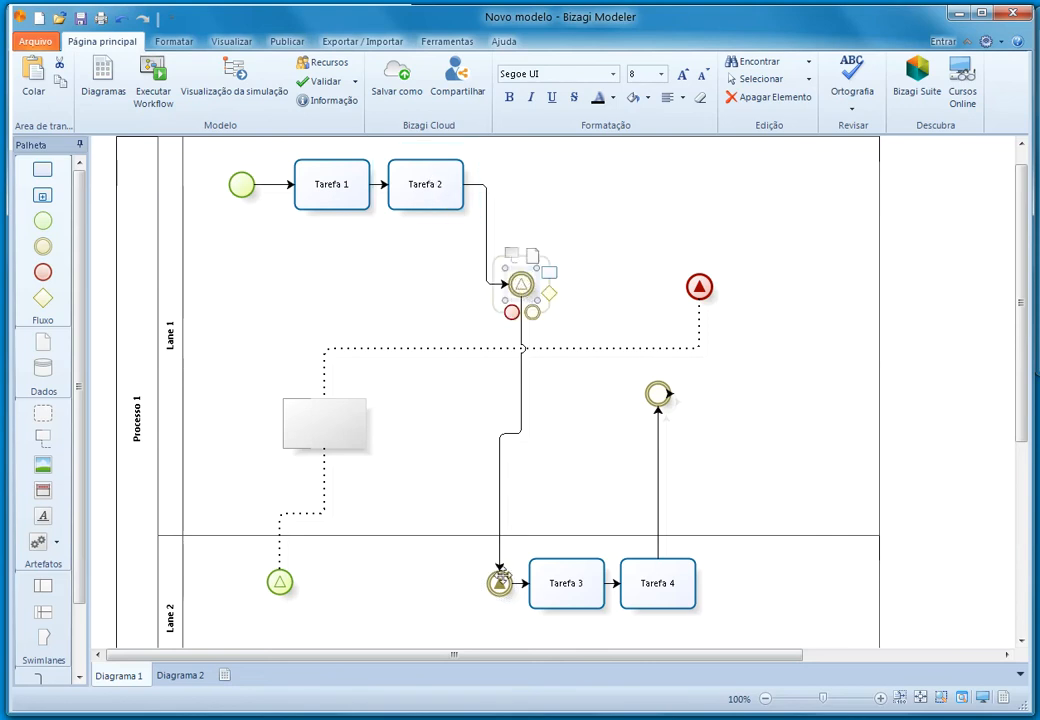
left_click(502, 585)
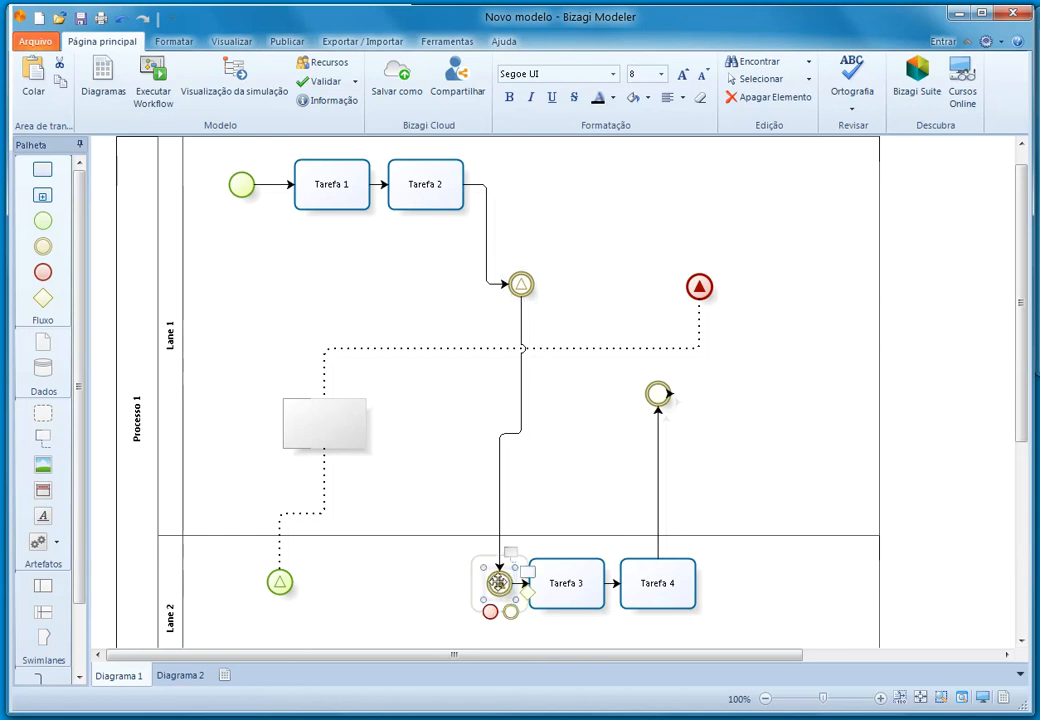
left_click(560, 585)
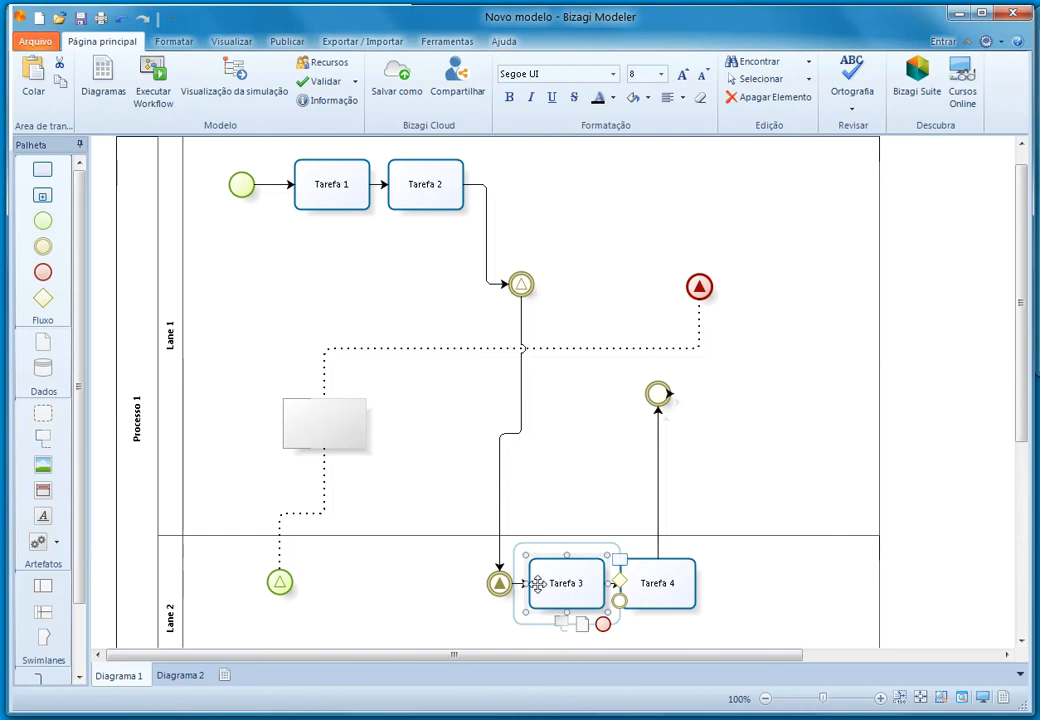
left_click(652, 595)
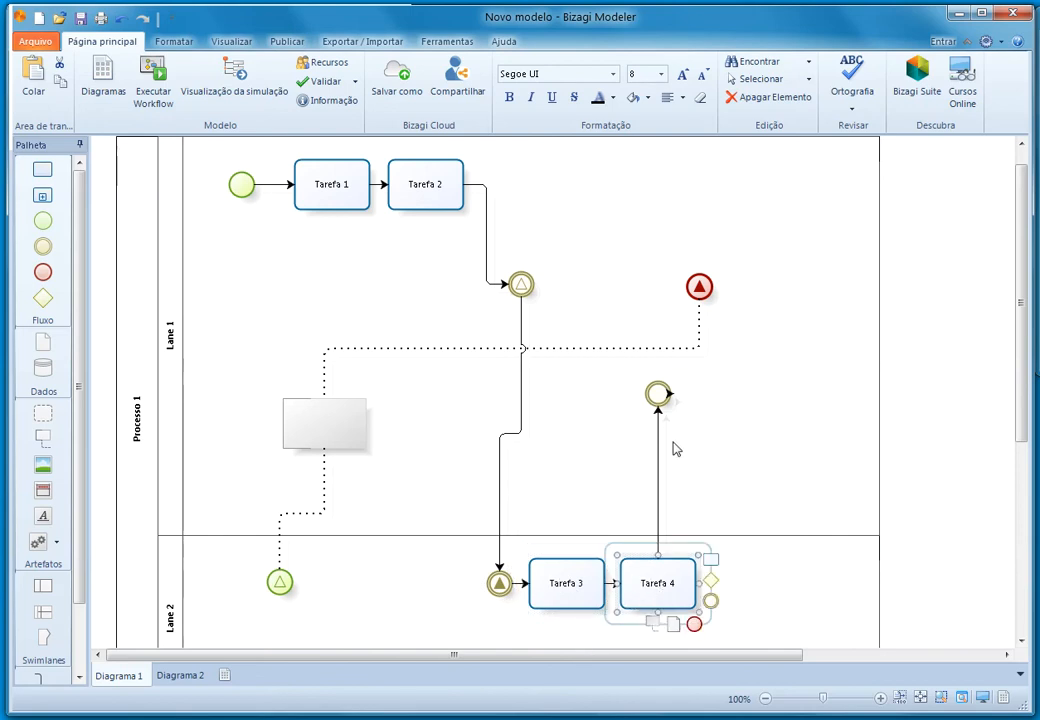
Step: Add two tasks in sequence after the plain intermediate event in Lane 1 and a connected intermediate event below the second task
left_click(659, 398)
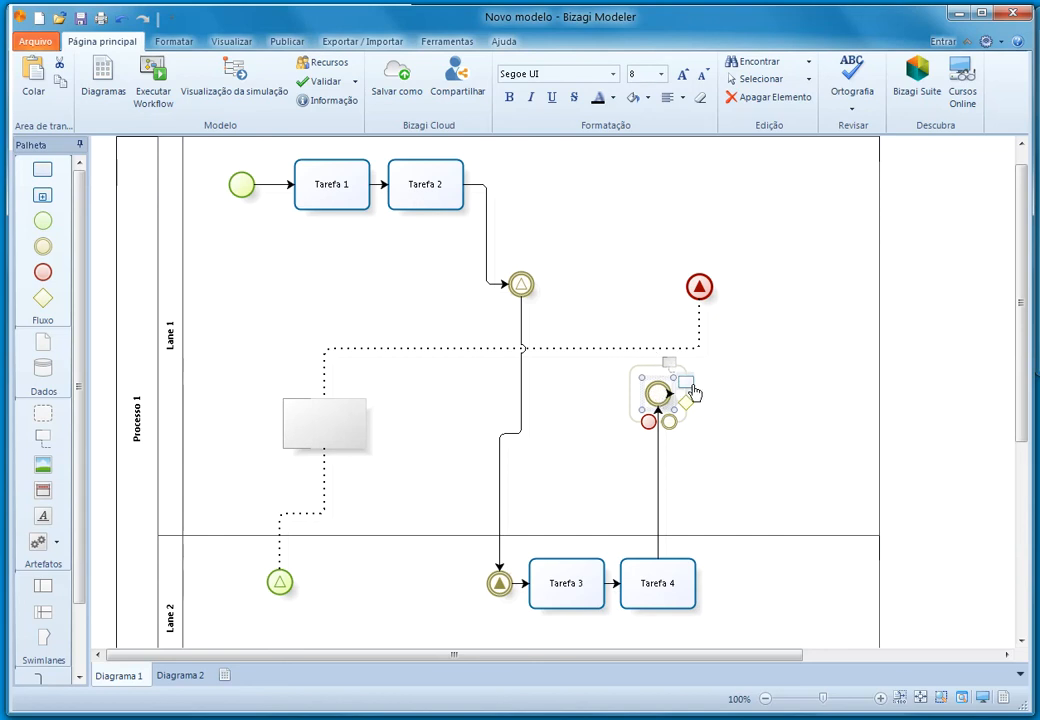
left_click_drag(694, 393, 742, 393)
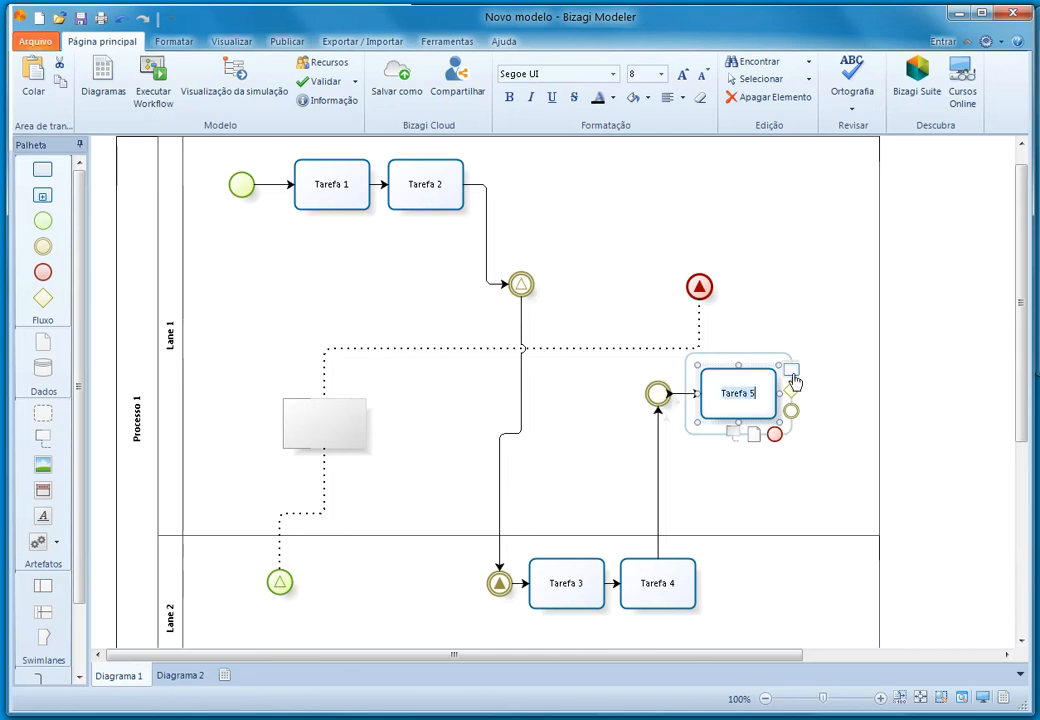
left_click(795, 377)
left_click_drag(795, 377, 815, 460)
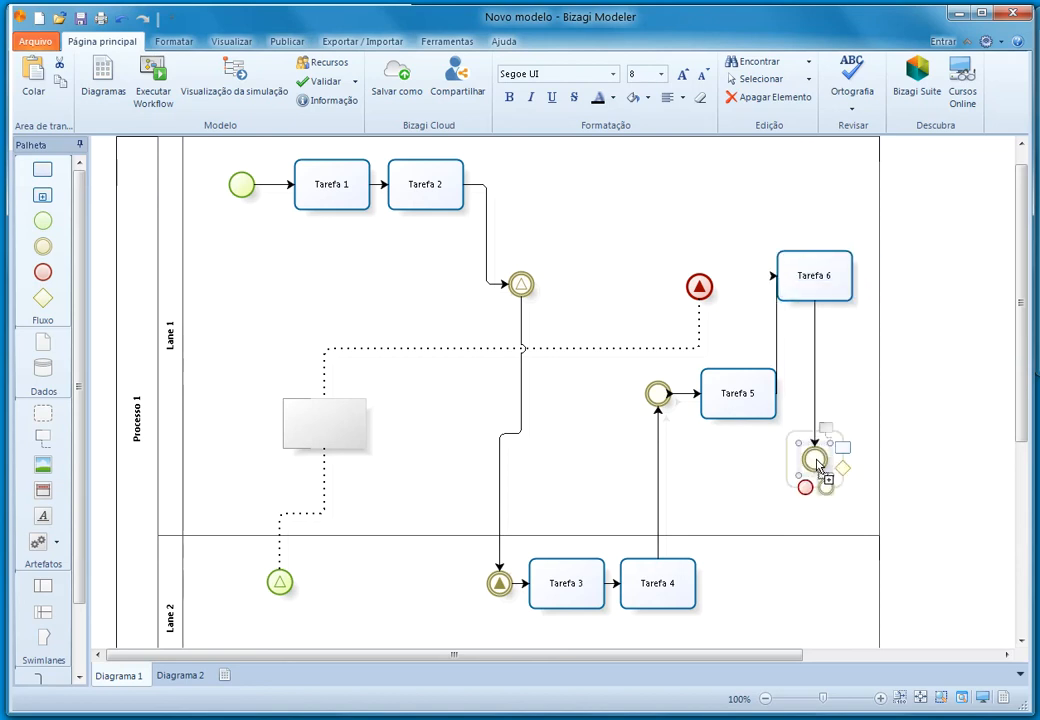
Step: Set the type of the intermediate event below Tarefa 6 to Sinal
right_click(816, 458)
mouse_move(885, 570)
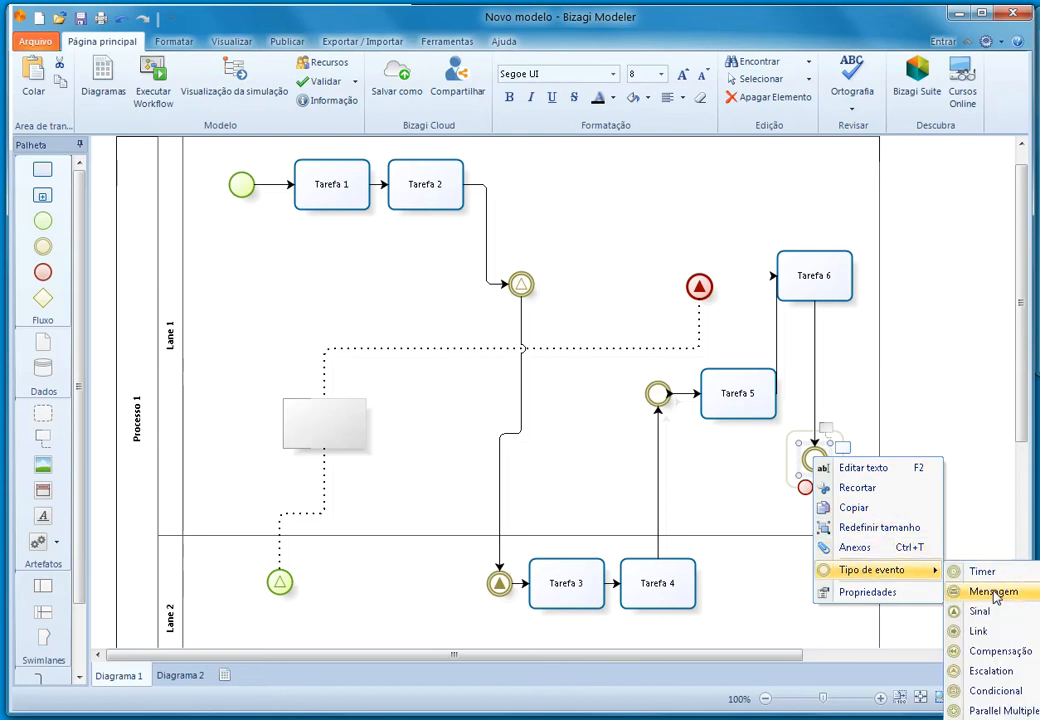
left_click(973, 610)
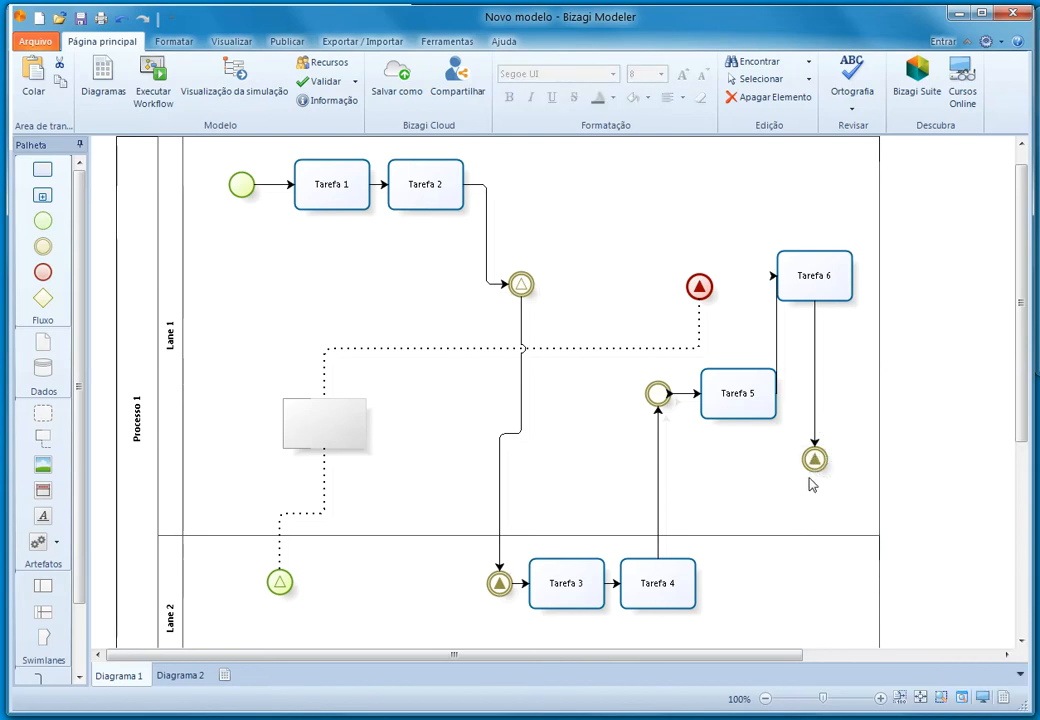
mouse_move(810, 492)
left_mouse_down()
mouse_move(780, 510)
mouse_move(822, 481)
mouse_move(816, 462)
left_mouse_up()
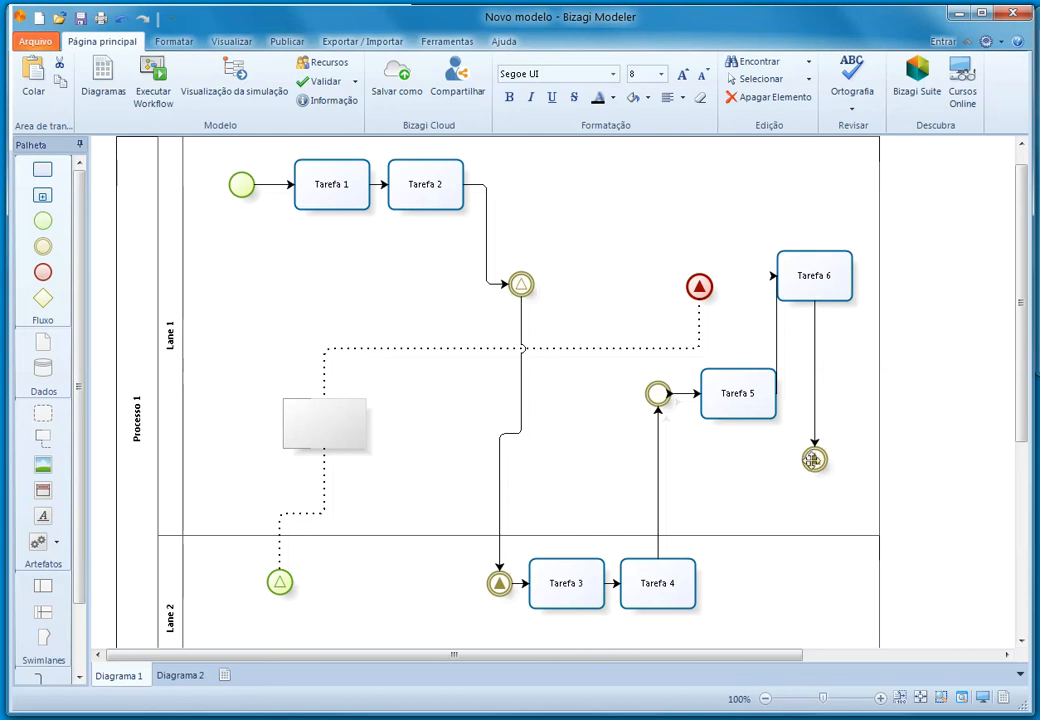
Step: Add a task after the signal intermediate event below Tarefa 6 and an end event in Lane 2 connected from that task
mouse_move(818, 465)
left_click_drag(840, 455, 755, 512)
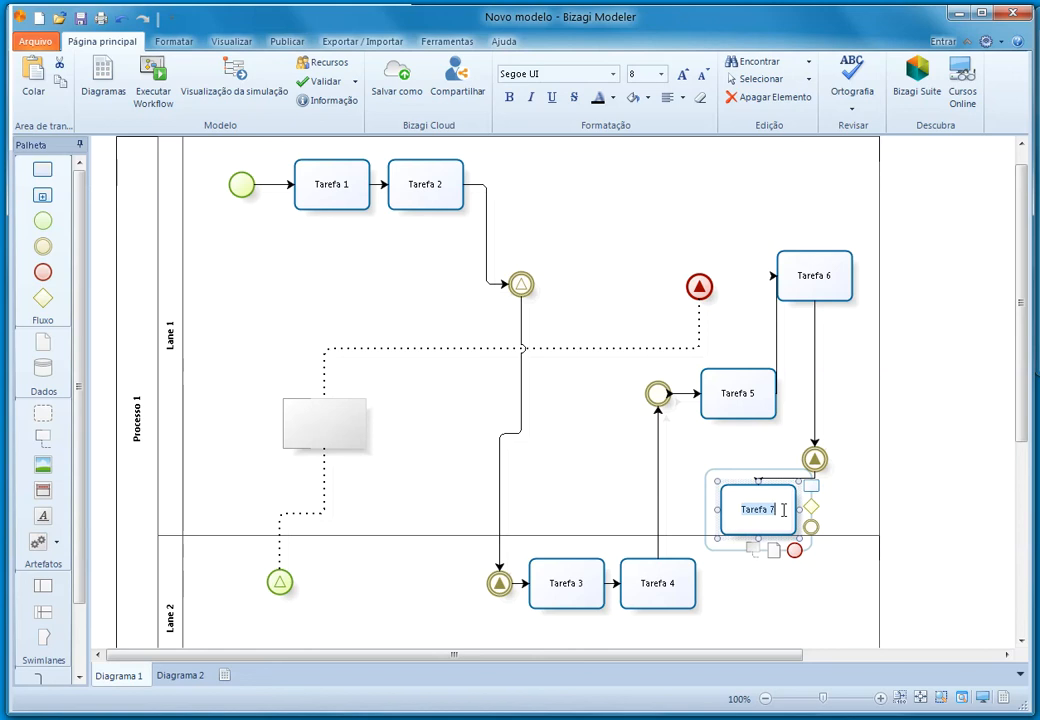
left_click(840, 498)
left_click(766, 508)
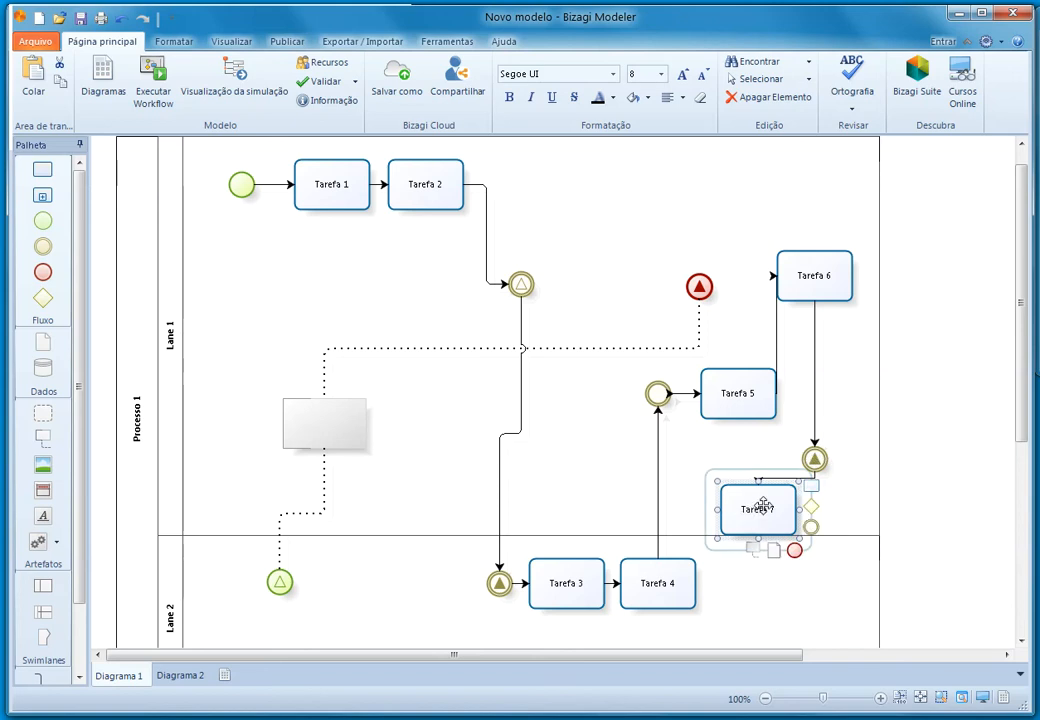
left_click_drag(795, 563, 836, 583)
Step: Set the type of the Lane 2 end event following Tarefa 7 to Sinal
right_click(836, 583)
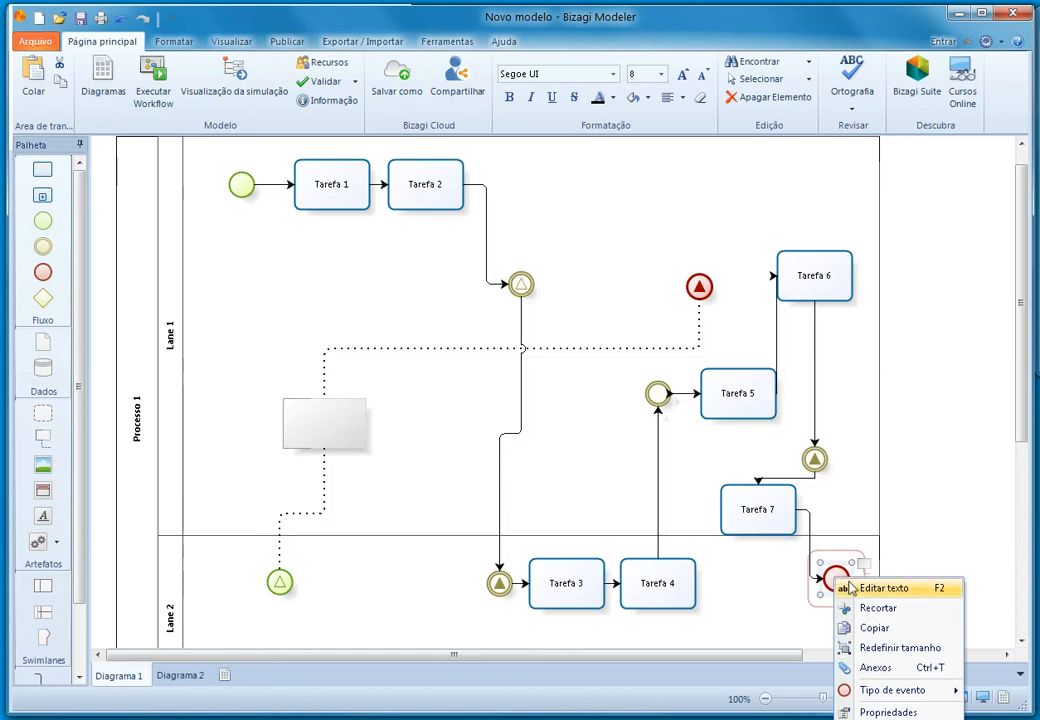
mouse_move(880, 691)
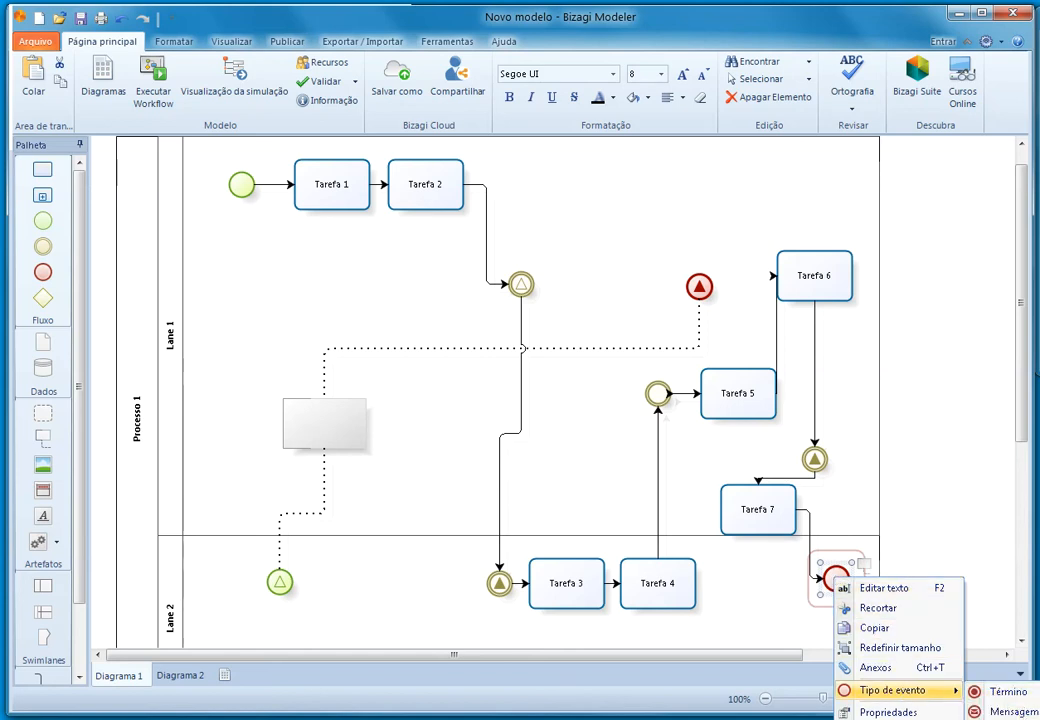
left_click(1000, 718)
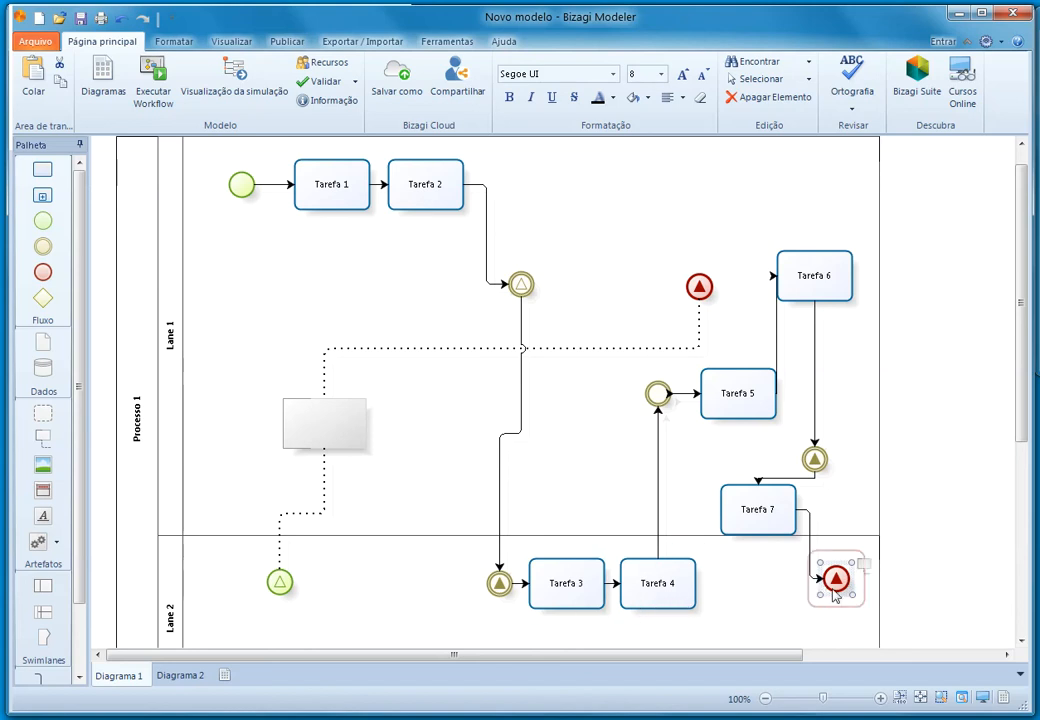
Step: Attach an annotation to the Lane 2 signal end event and link it to a new intermediate event below the Lane 2 signal intermediate event
left_click_drag(867, 572, 760, 615)
scroll(792, 585, "down", 3)
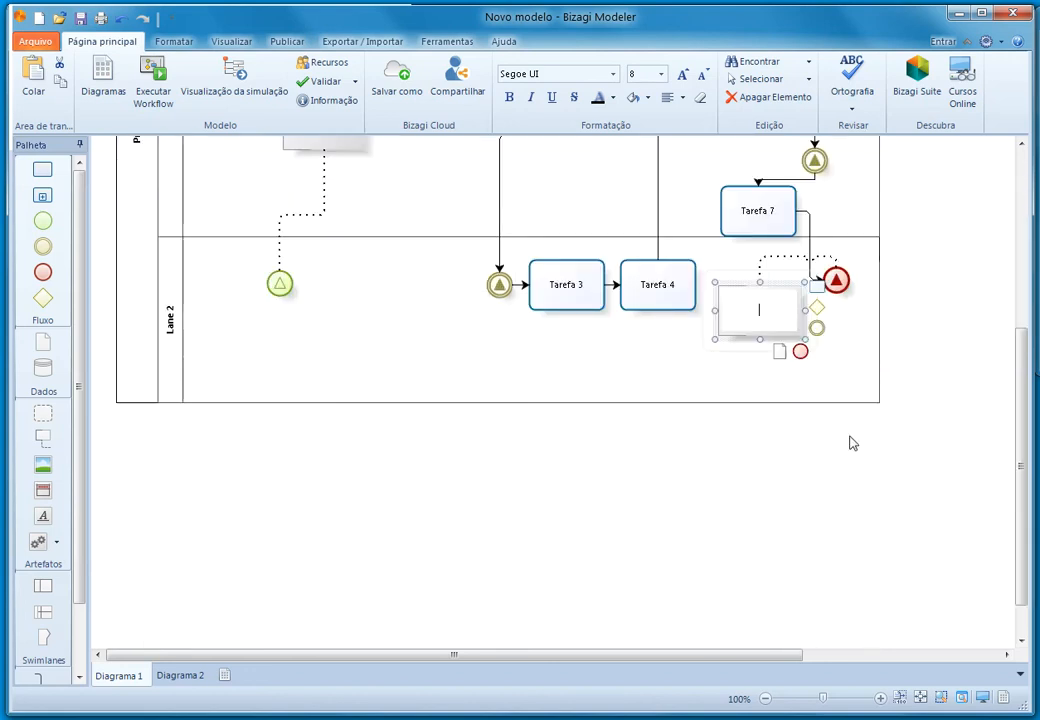
left_click_drag(816, 331, 494, 364)
right_click(491, 361)
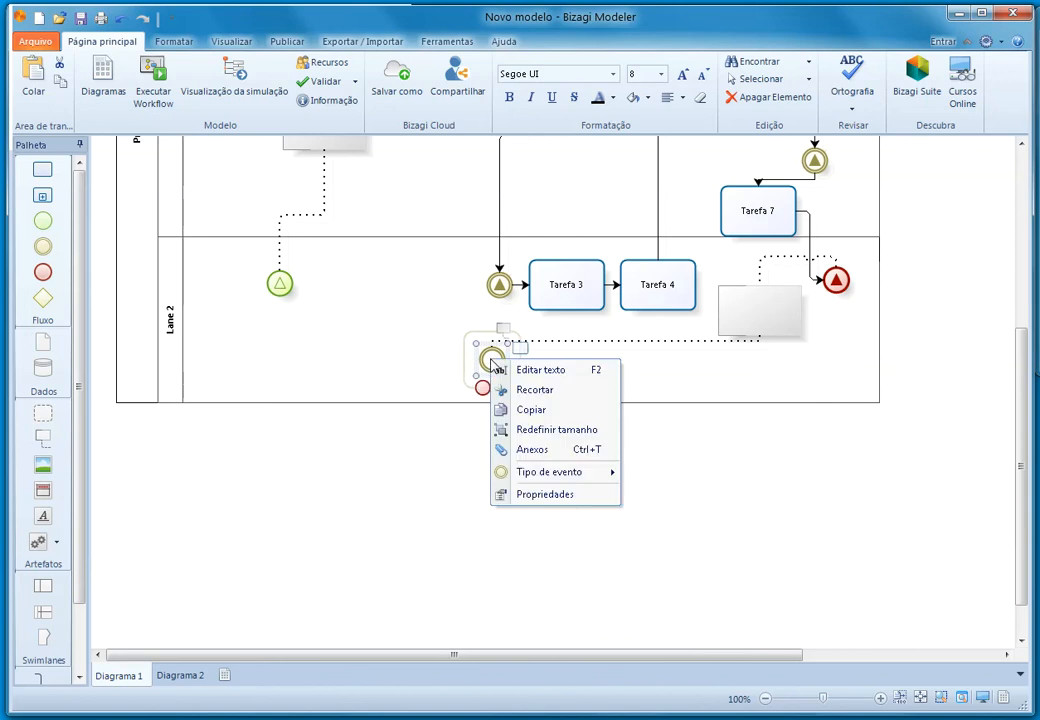
left_click(655, 367)
left_click(724, 306)
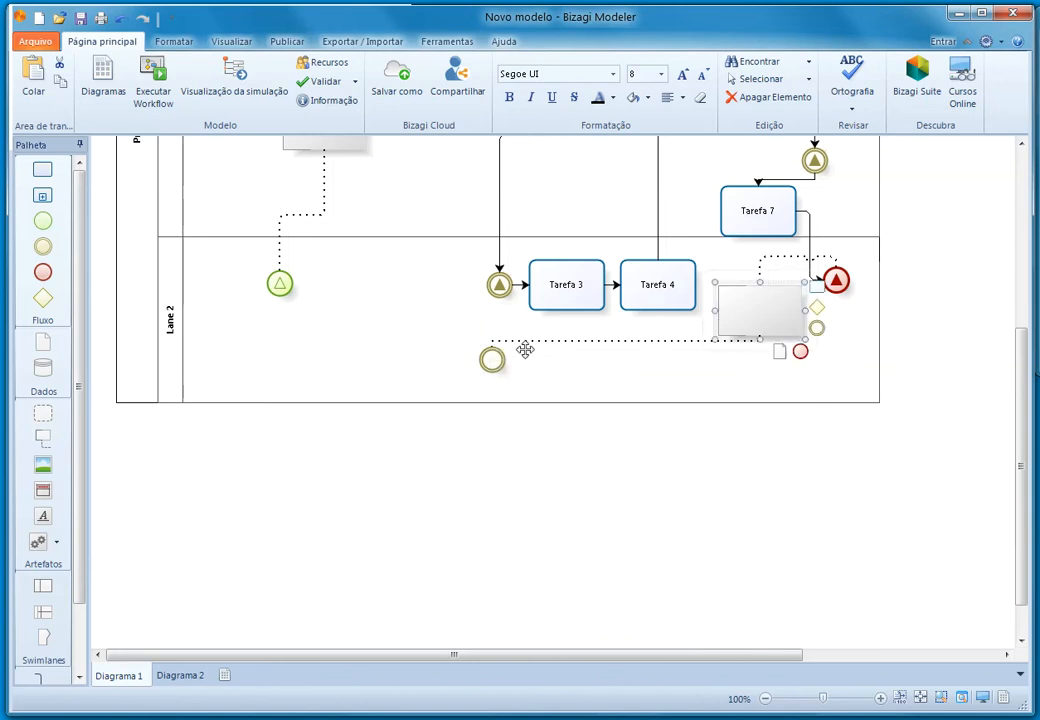
left_click(492, 360)
left_click(280, 283)
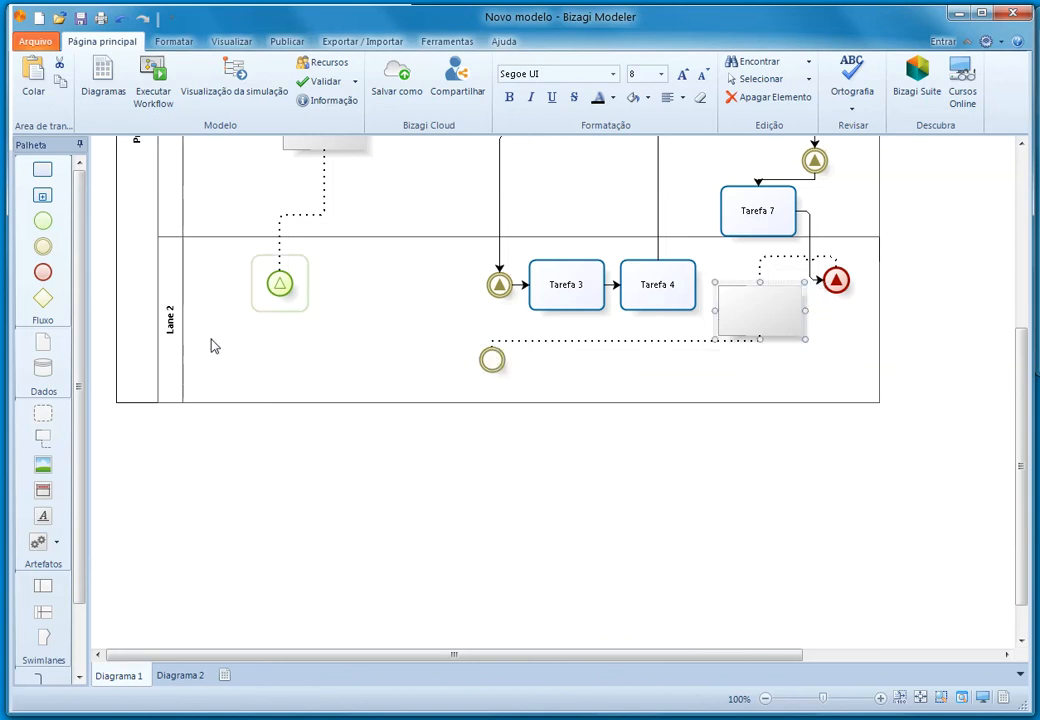
Step: Replace the intermediate event linked to the Lane 2 annotation with a plain start event, reattaching the association to it
scroll(214, 343, "up", 2)
left_click_drag(43, 221, 414, 458)
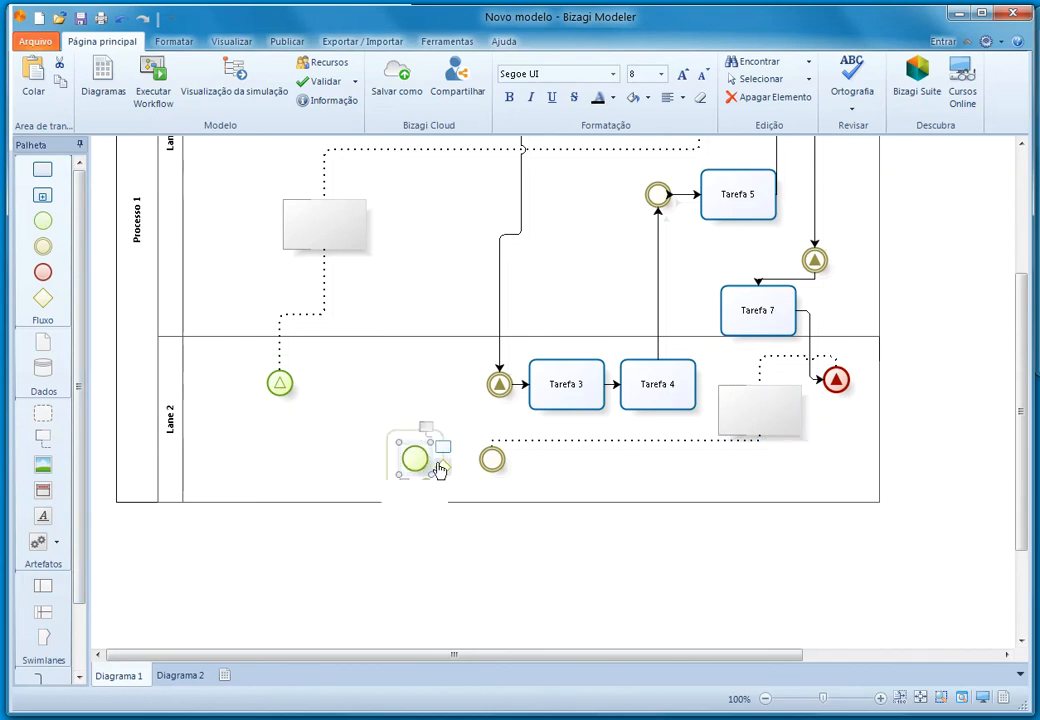
left_click(497, 456)
key("Delete")
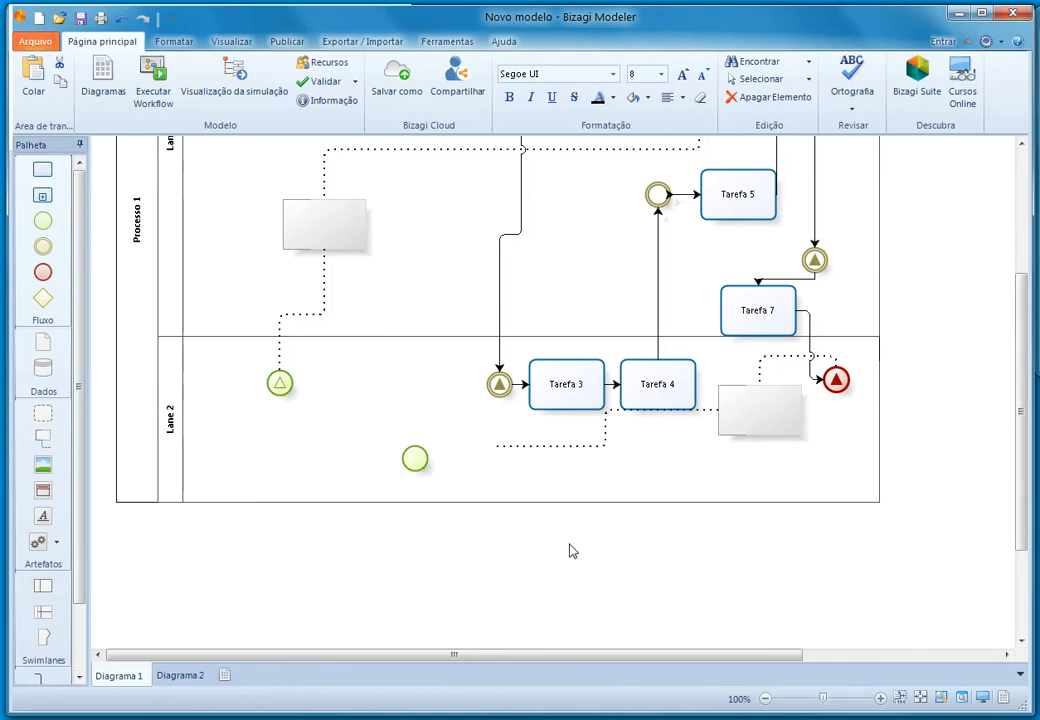
left_click_drag(497, 446, 415, 458)
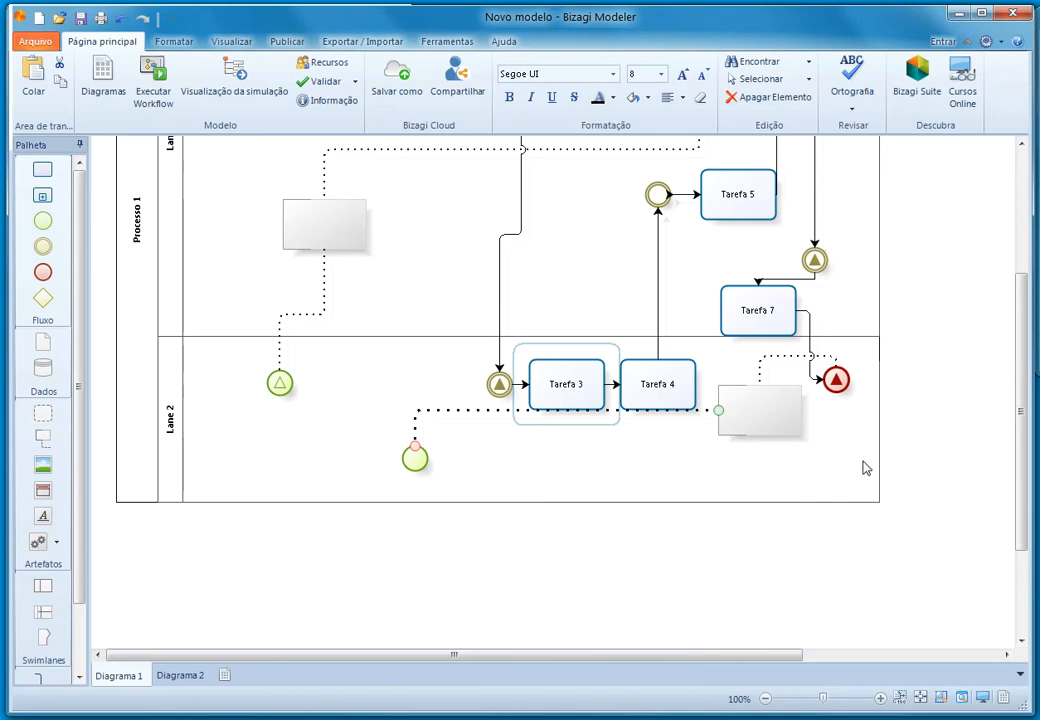
left_click_drag(863, 461, 108, 66)
scroll(748, 443, "up", 3)
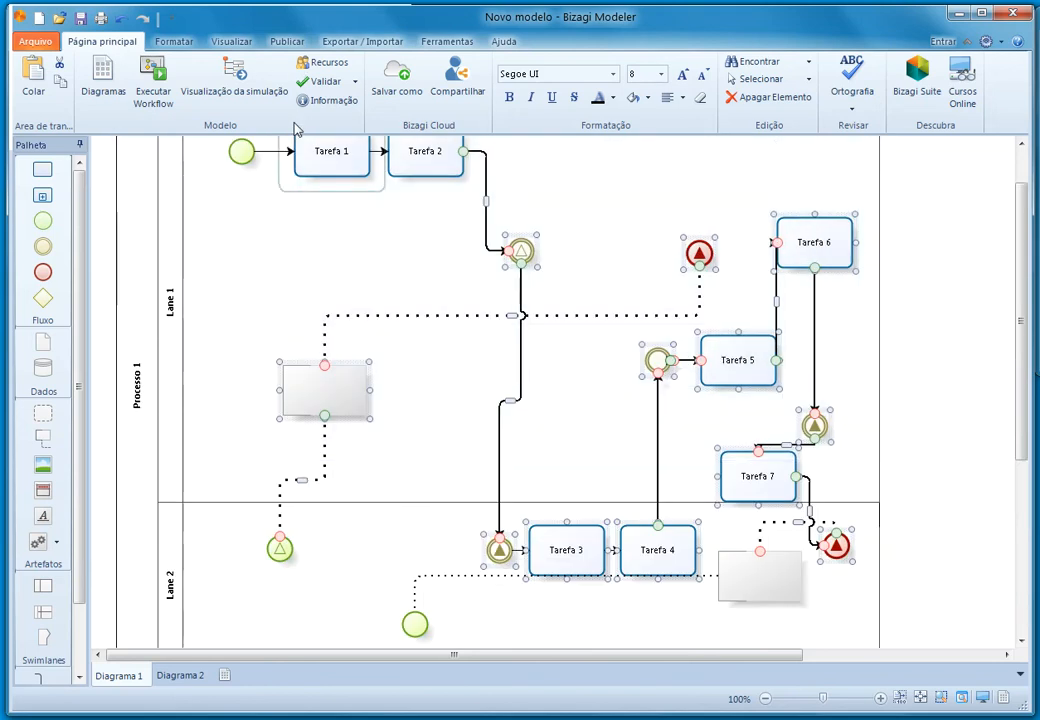
right_click(745, 470)
key("Escape")
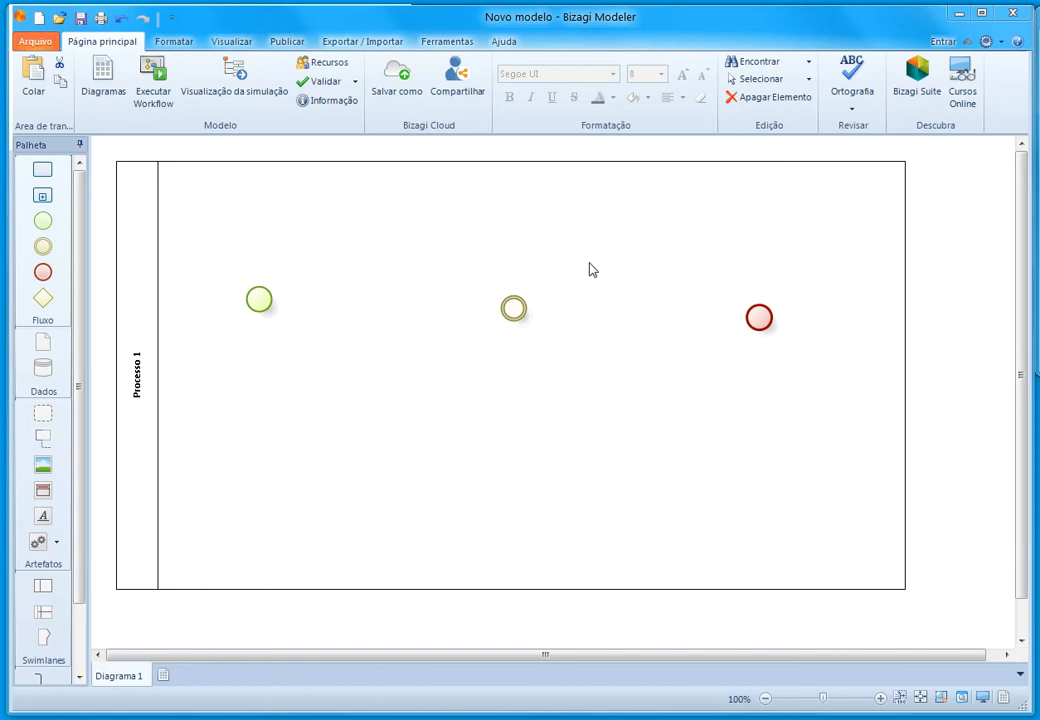
left_click_drag(796, 404, 265, 300)
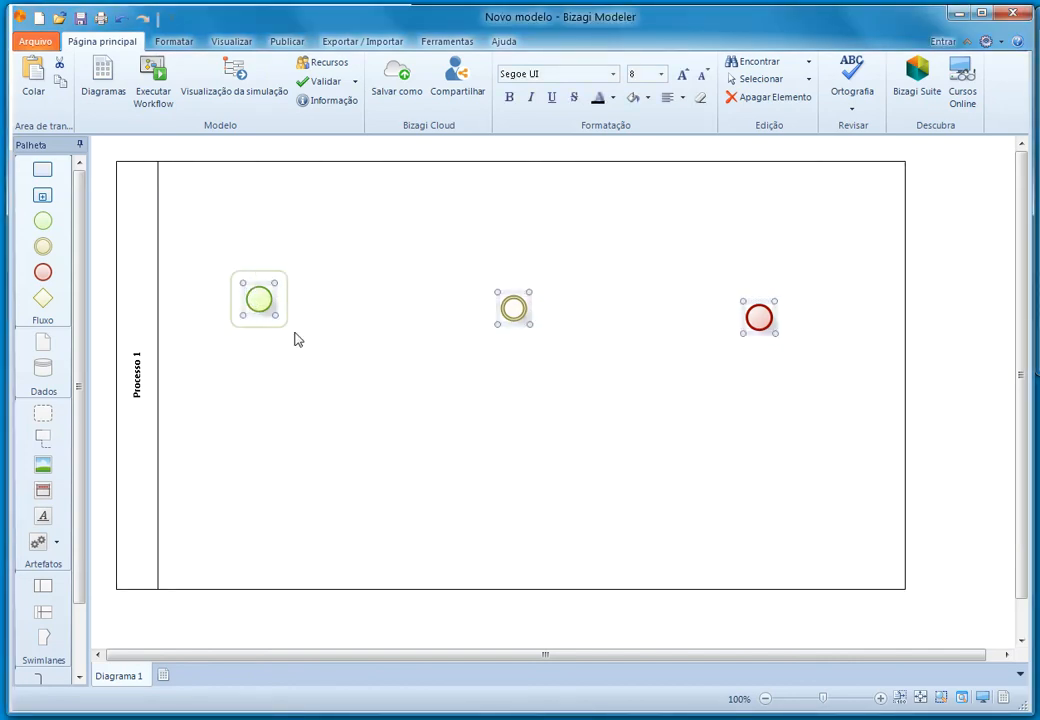
left_click(288, 371)
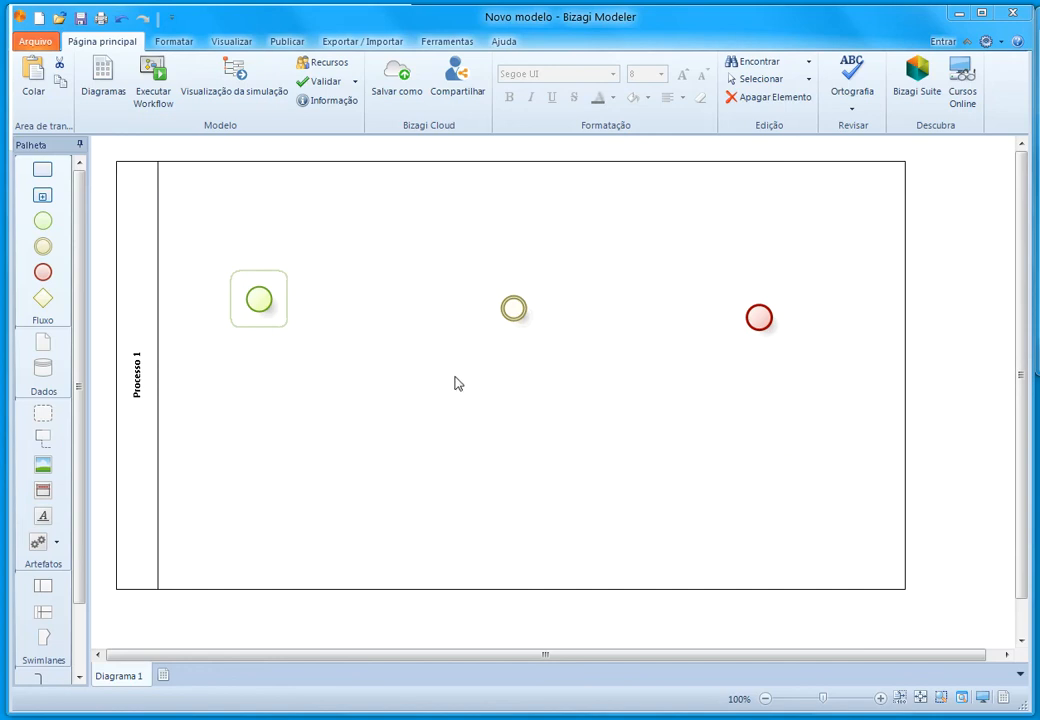
Step: Set the type of the start event in Processo 1 to Múltiplo
left_click(268, 305)
right_click(268, 305)
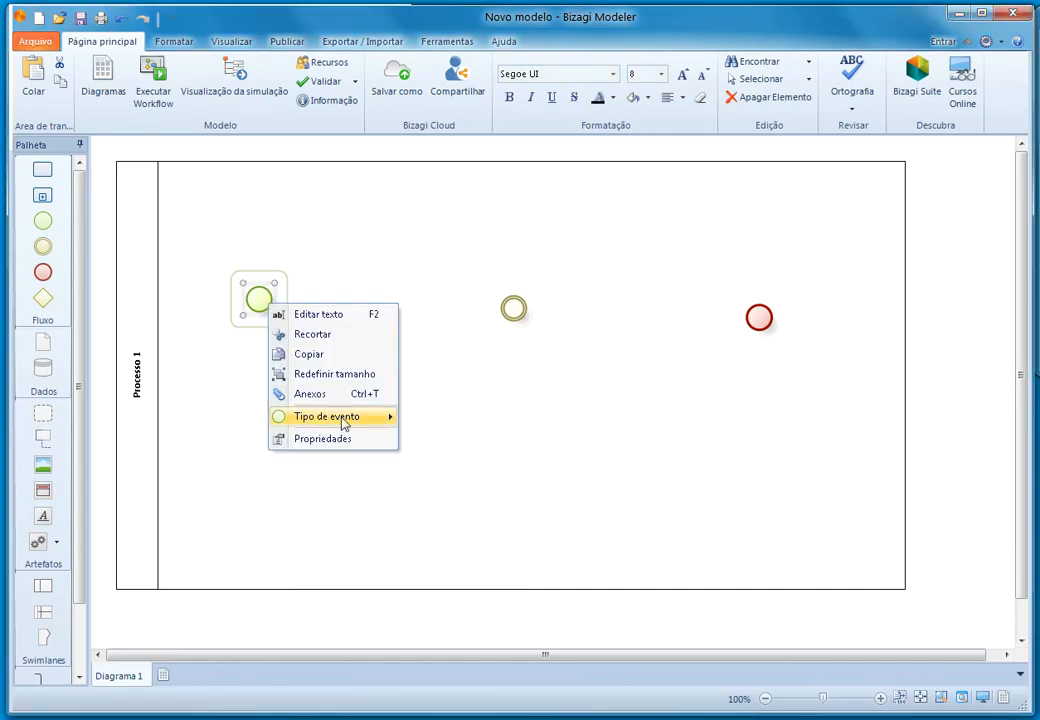
mouse_move(337, 418)
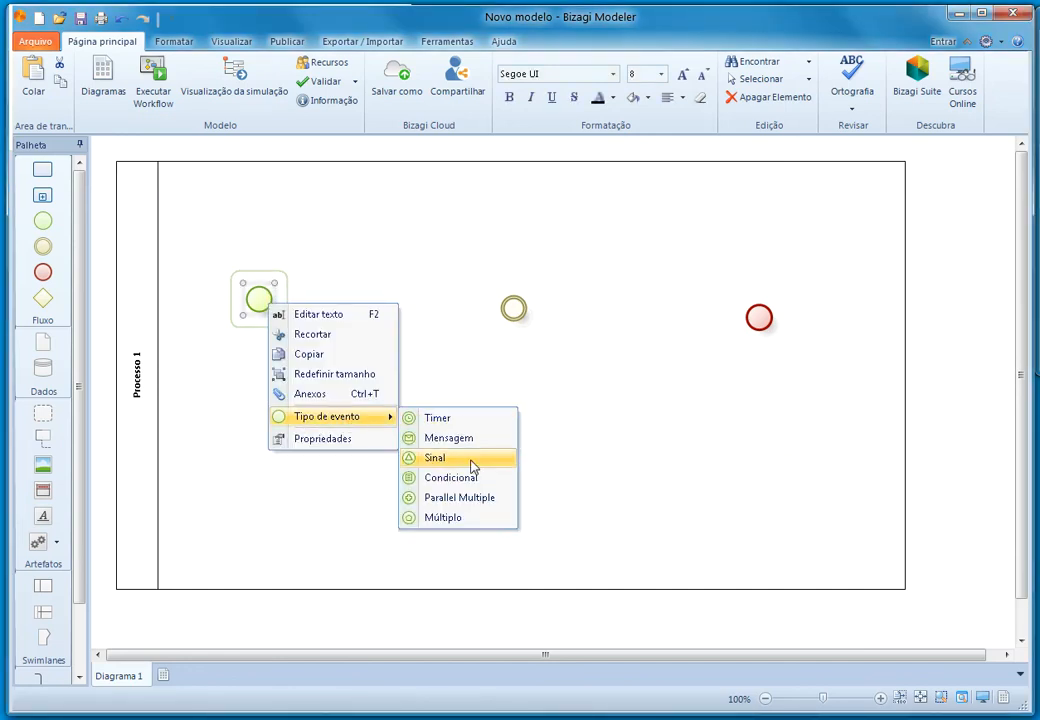
left_click(452, 518)
left_click(469, 475)
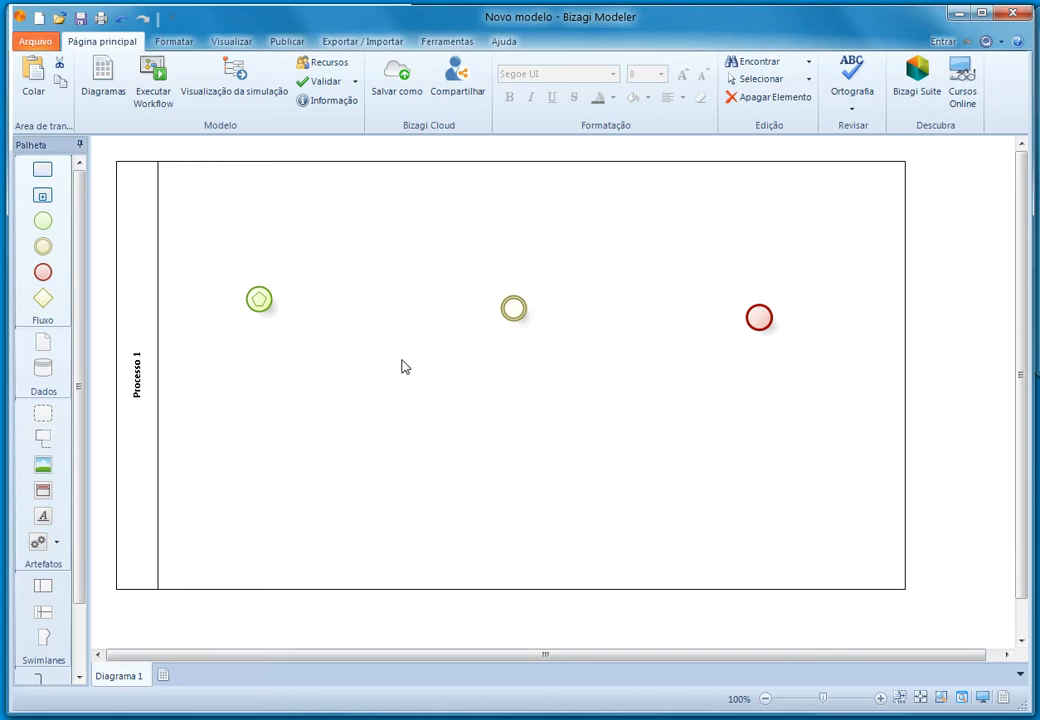
Step: Set the type of the plain intermediate event in Processo 1 to Múltiplo
right_click(513, 305)
mouse_move(585, 416)
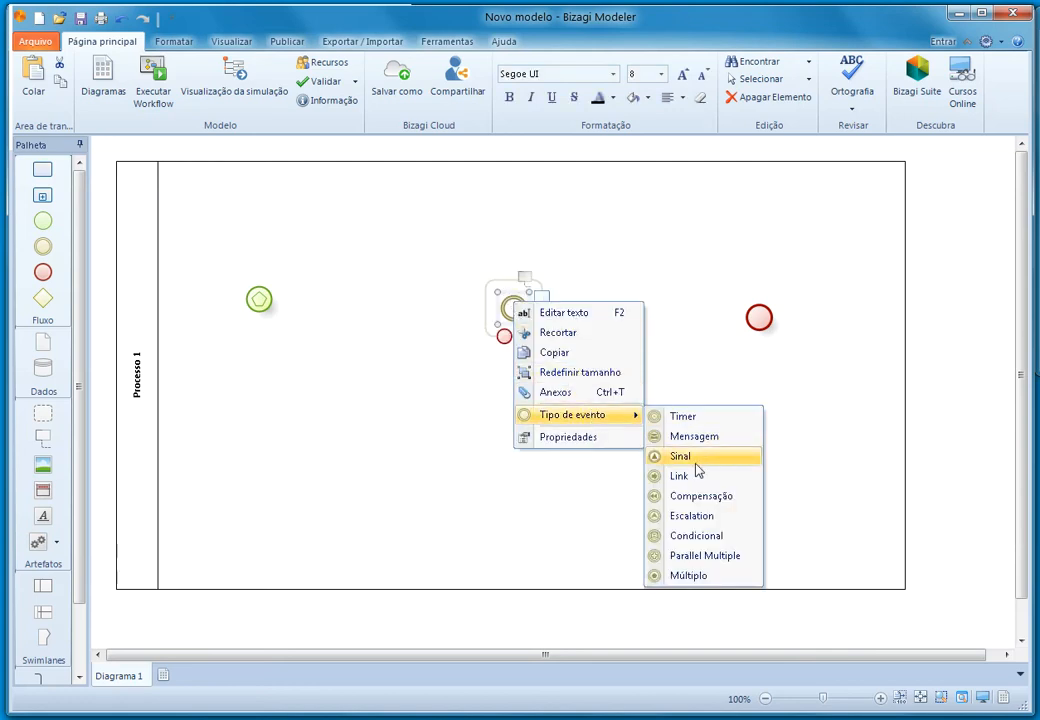
left_click(702, 576)
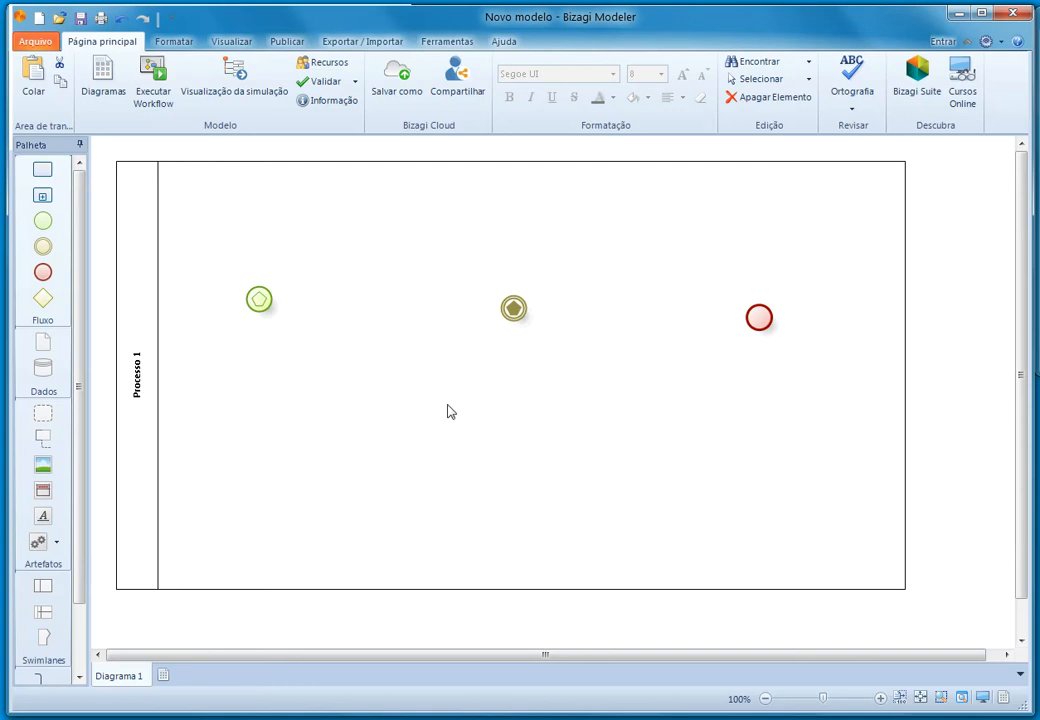
Step: Examine the event types available for the Múltiplo start event in Processo 1
left_click(261, 303)
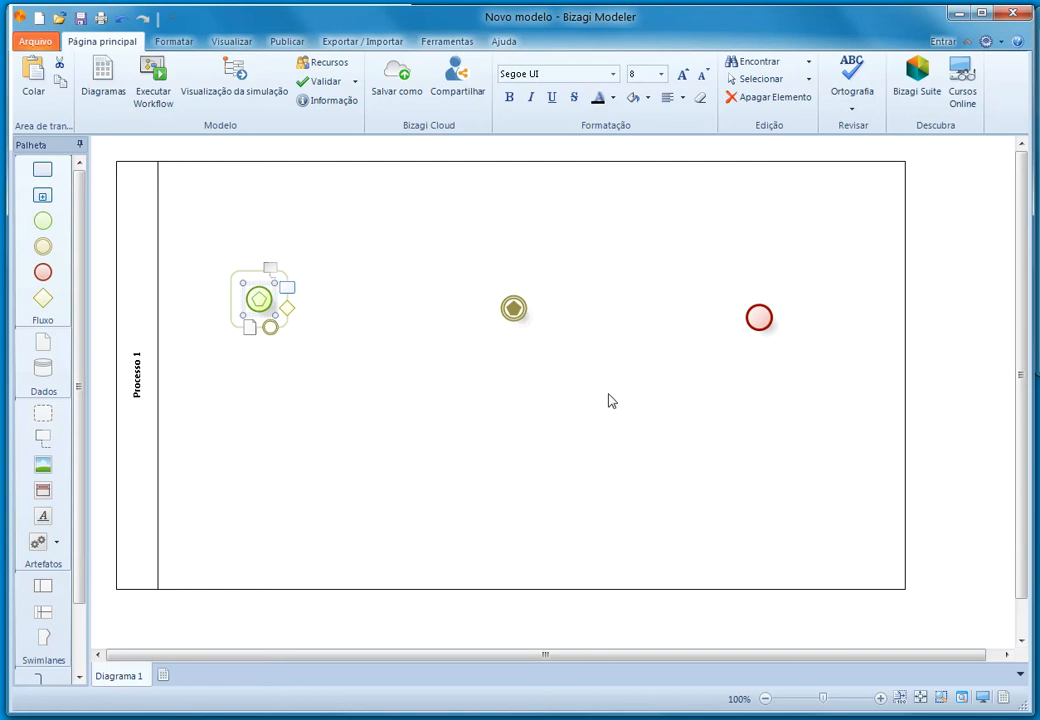
left_click(675, 455)
left_click(759, 315)
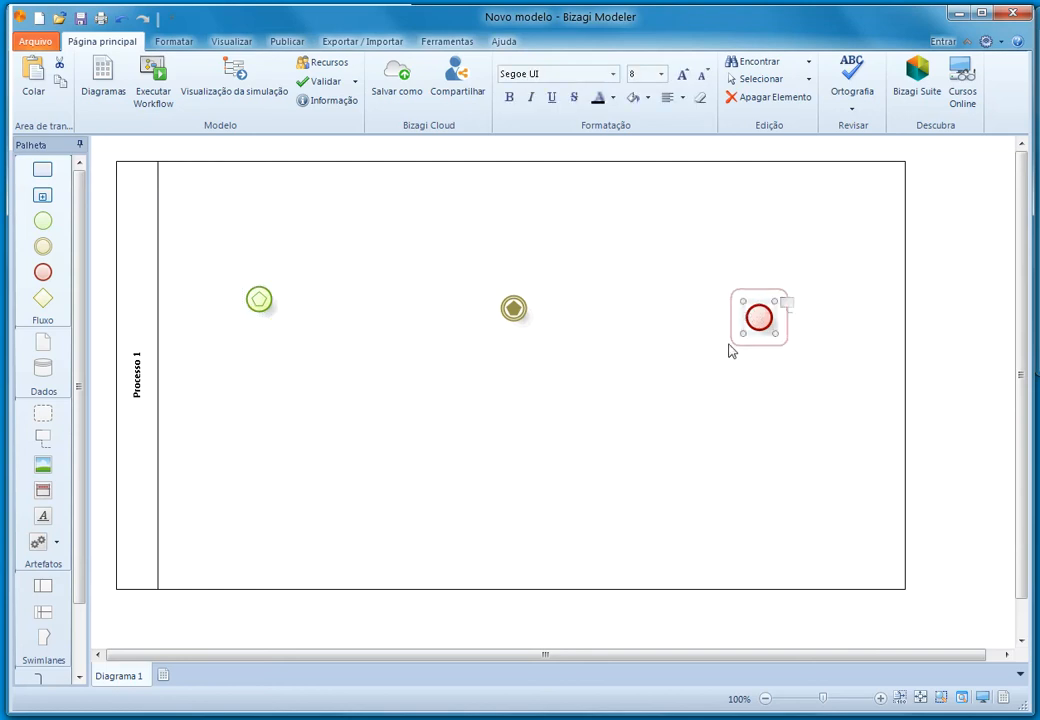
left_click(747, 422)
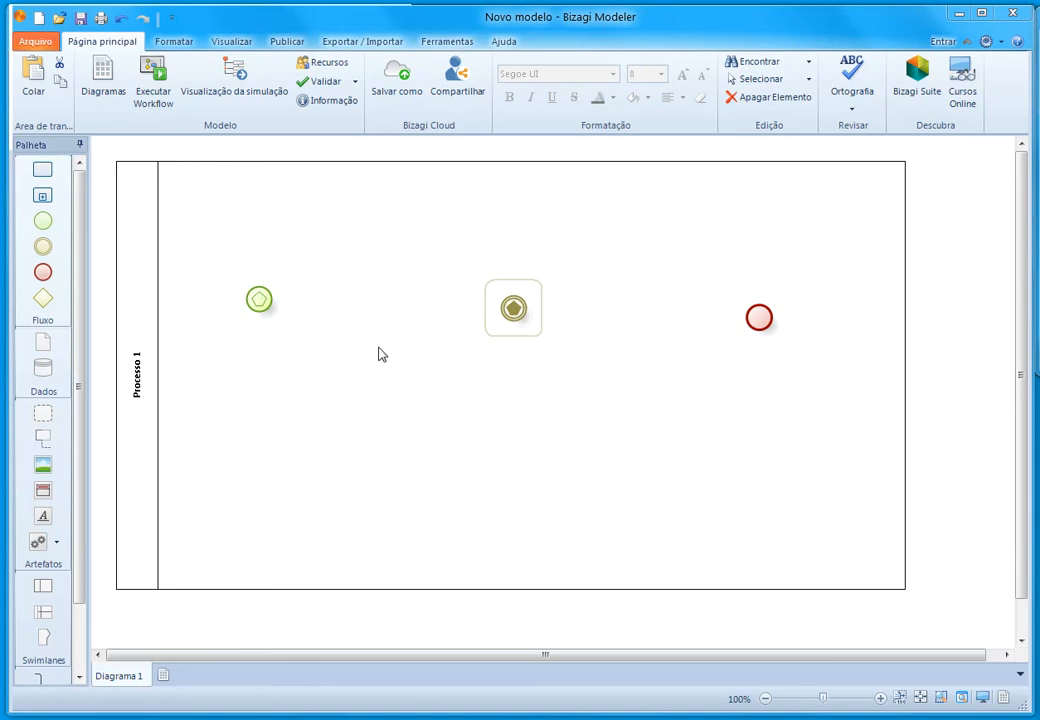
right_click(258, 298)
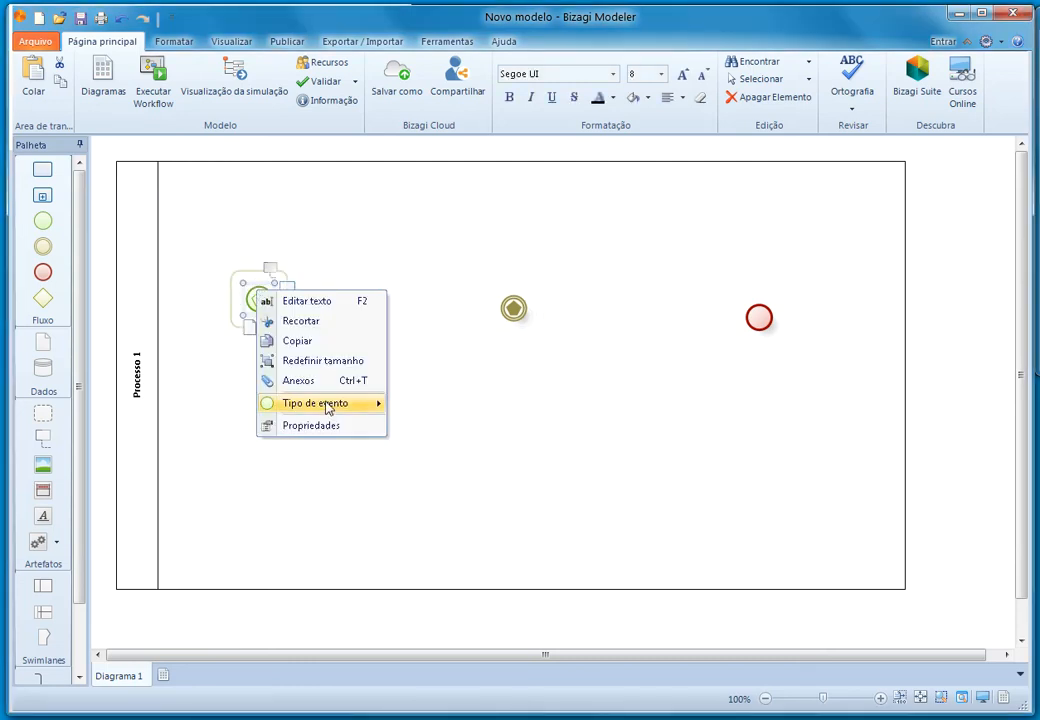
mouse_move(320, 403)
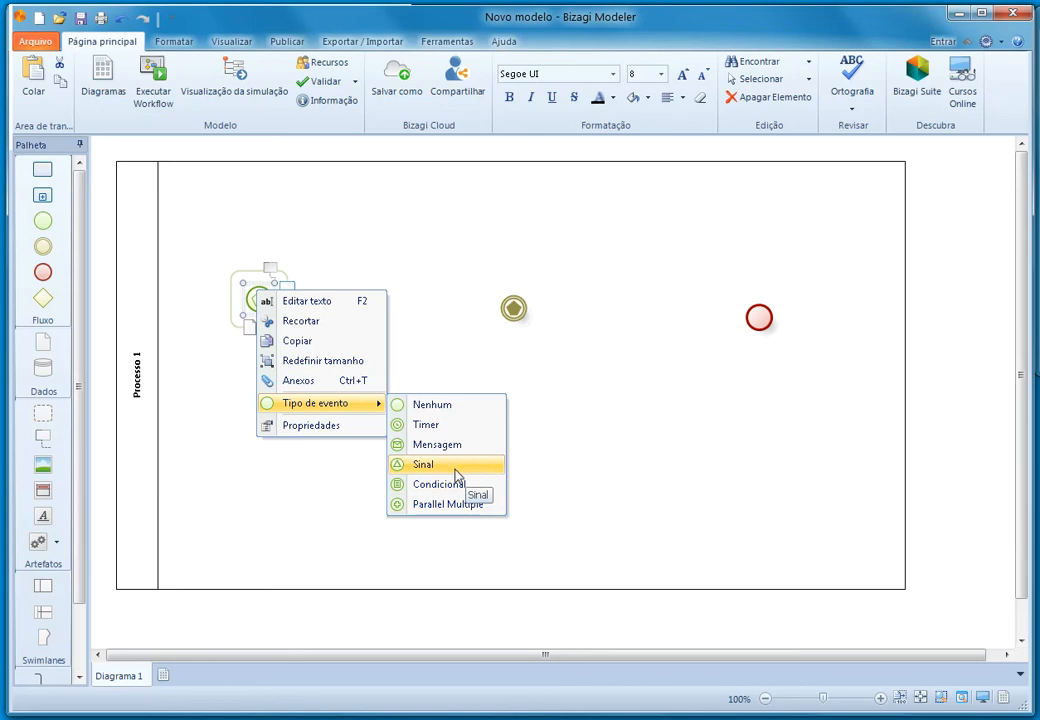
left_click(246, 349)
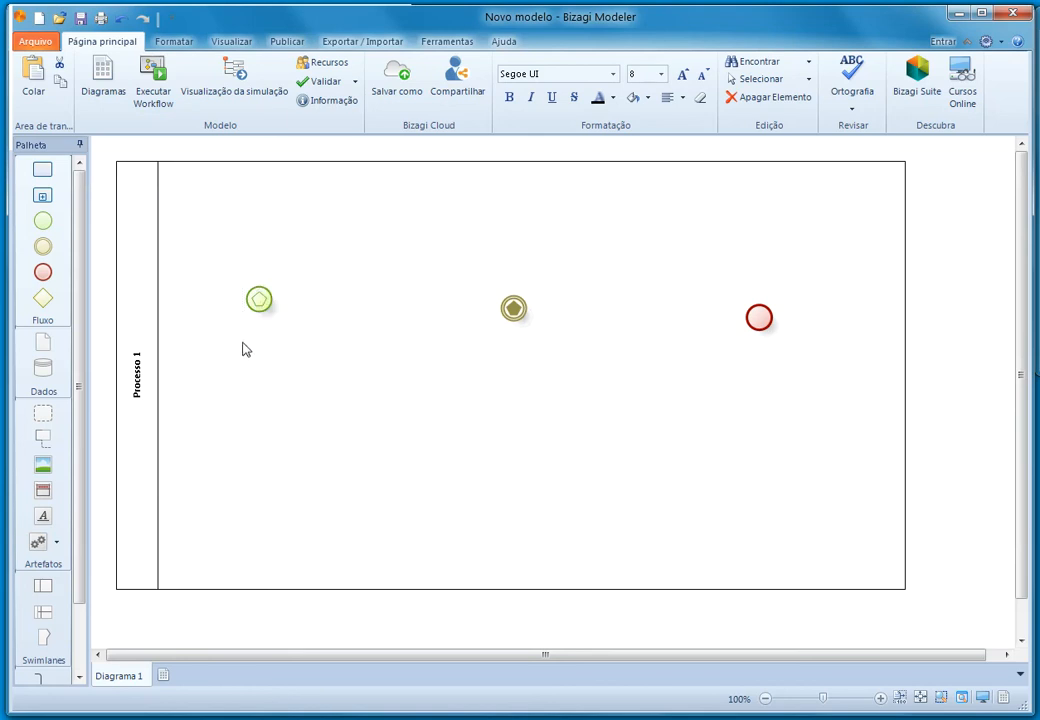
left_click(262, 297)
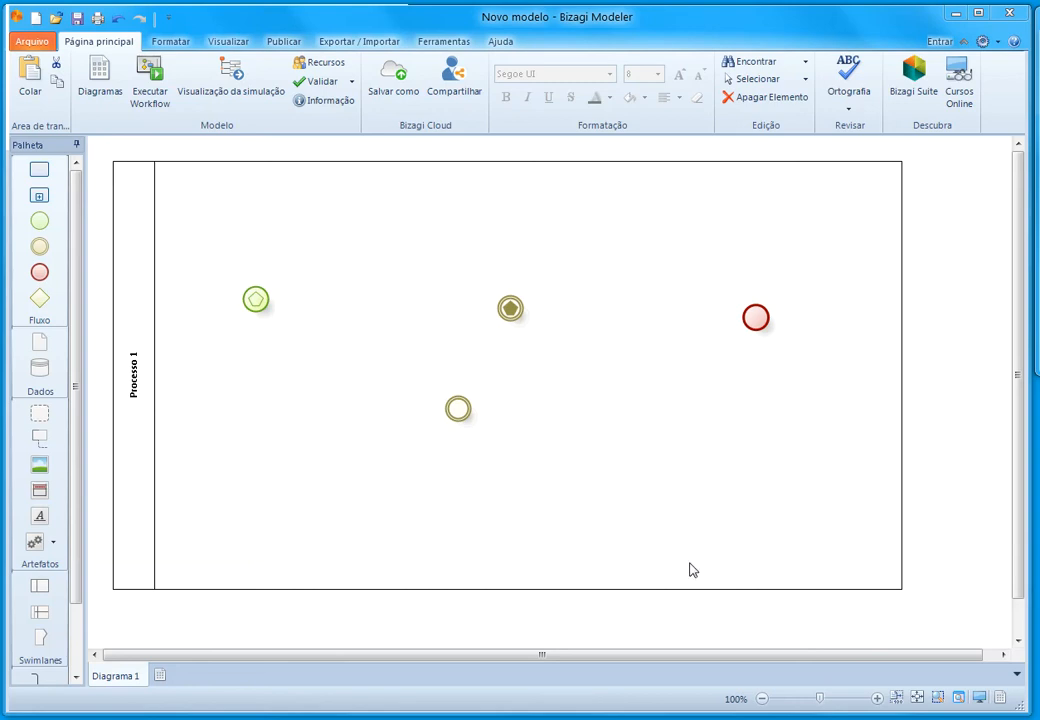
Step: Set the type of the lower plain intermediate event to Escalation and move it slightly down, away from the Múltiplo intermediate event
left_click(458, 407)
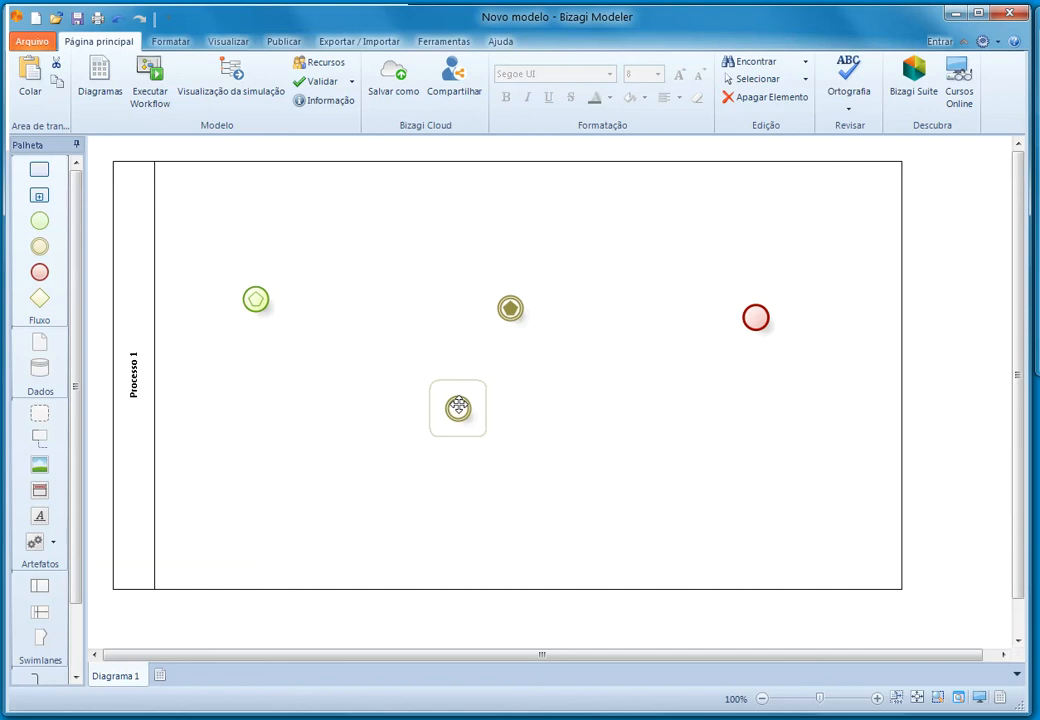
right_click(458, 406)
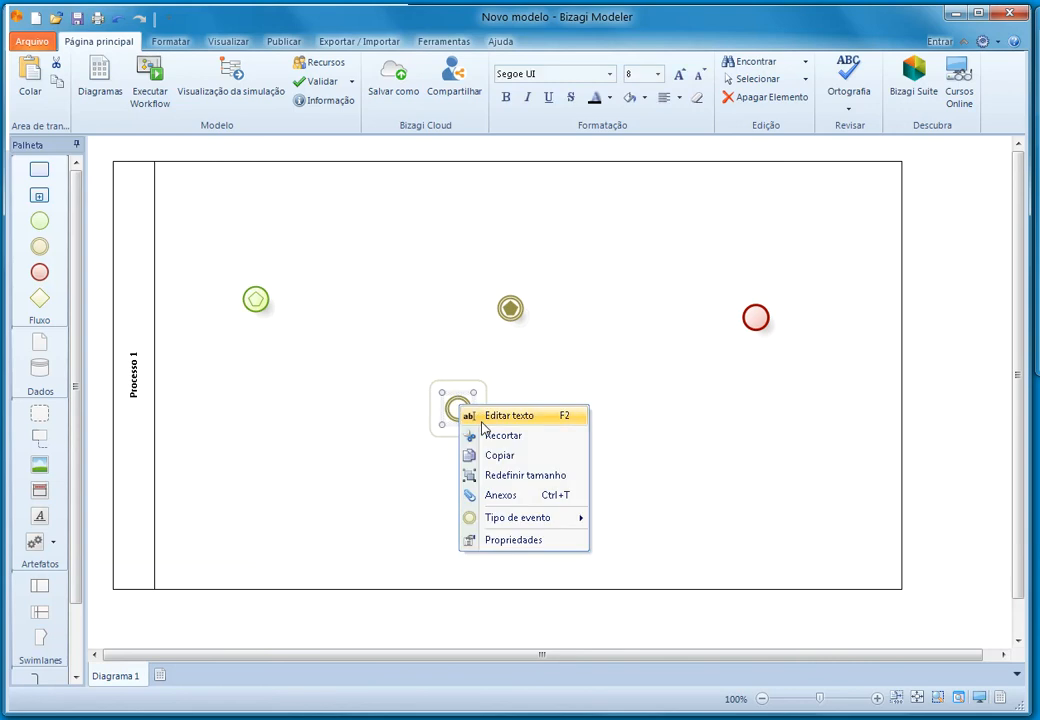
mouse_move(541, 523)
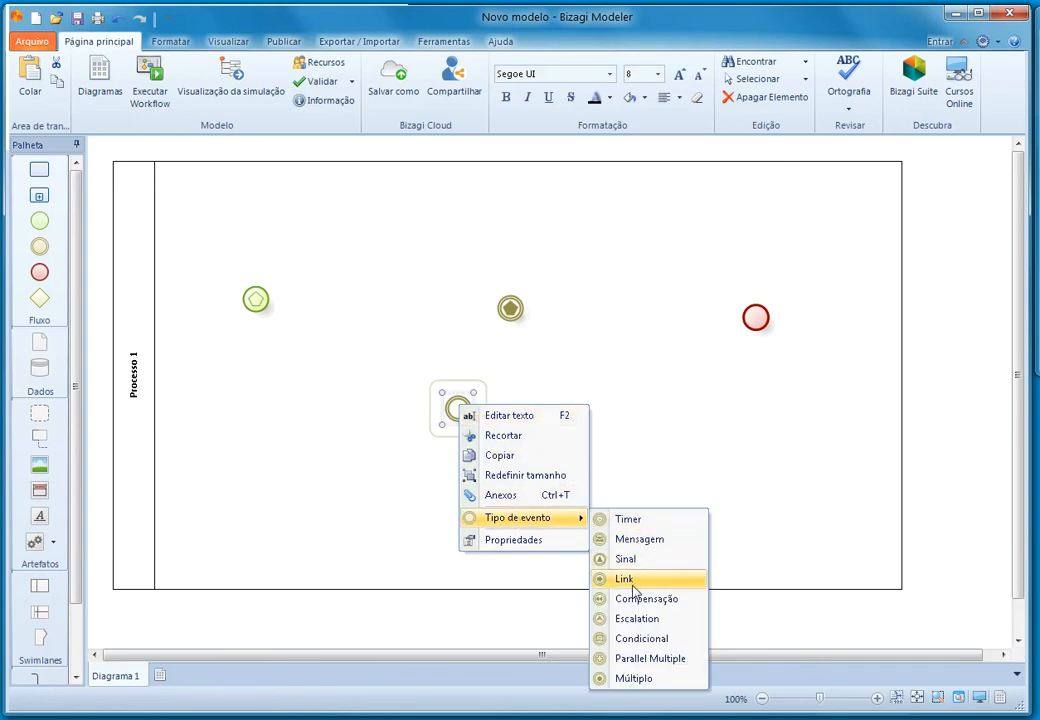
left_click(615, 619)
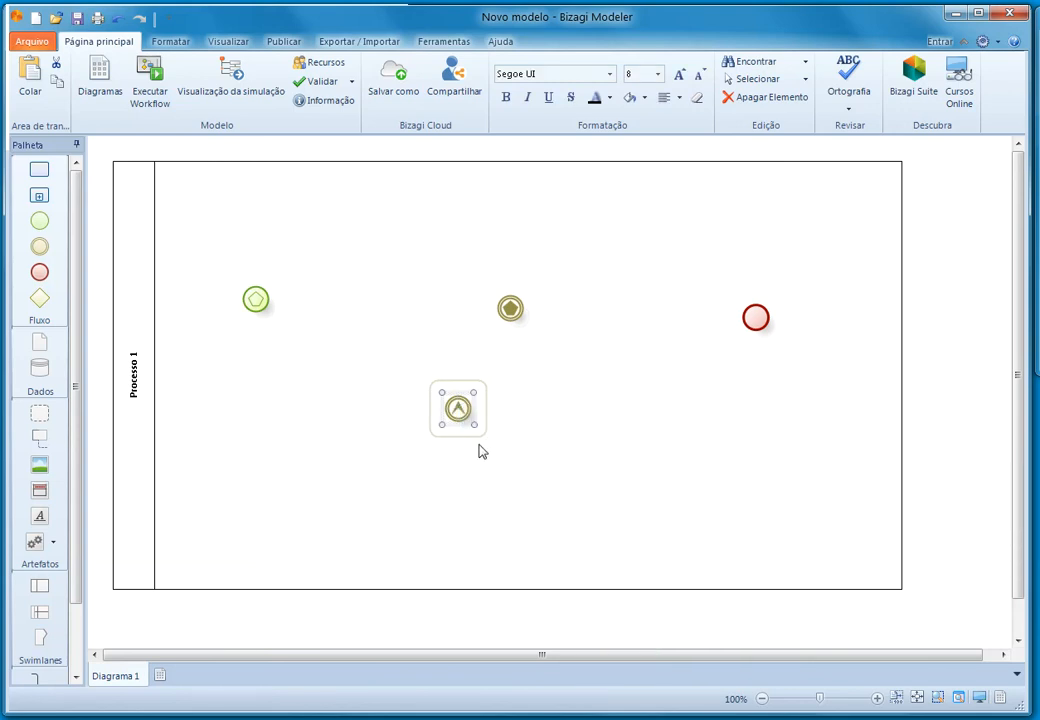
left_click_drag(452, 410, 349, 449)
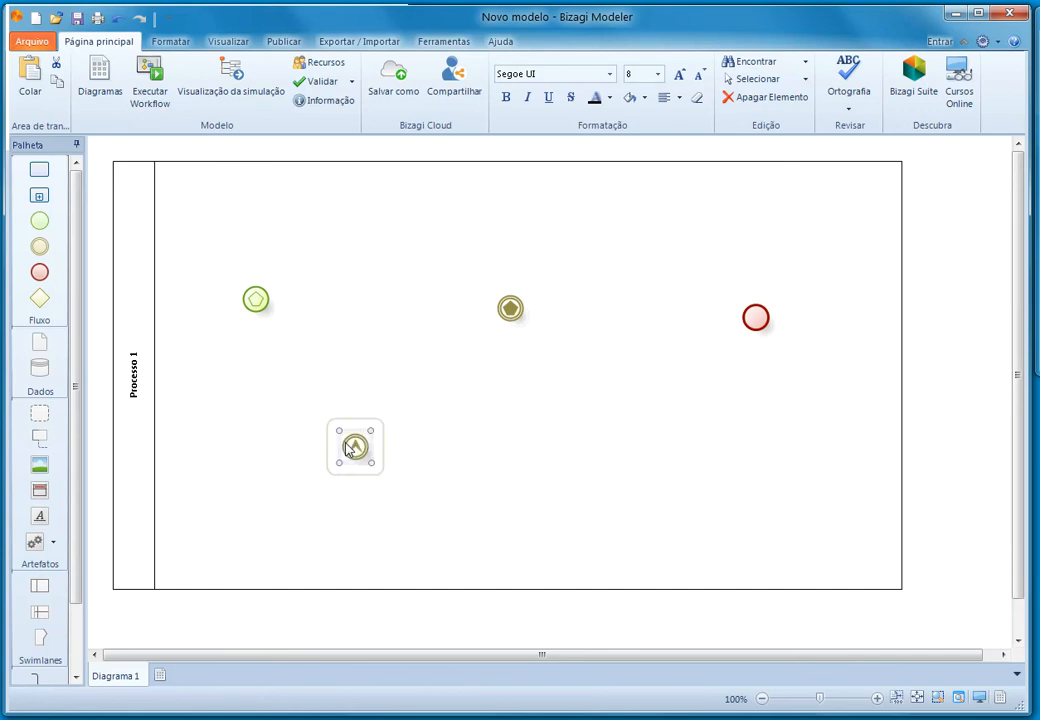
left_click(672, 484)
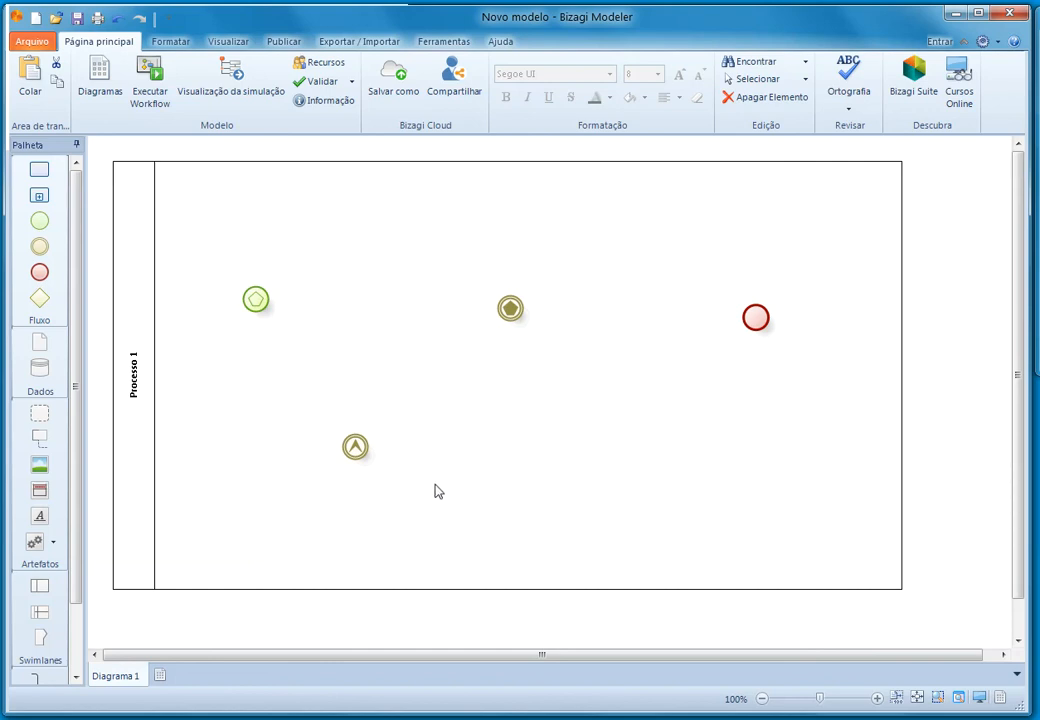
left_click_drag(355, 446, 427, 441)
left_click(538, 474)
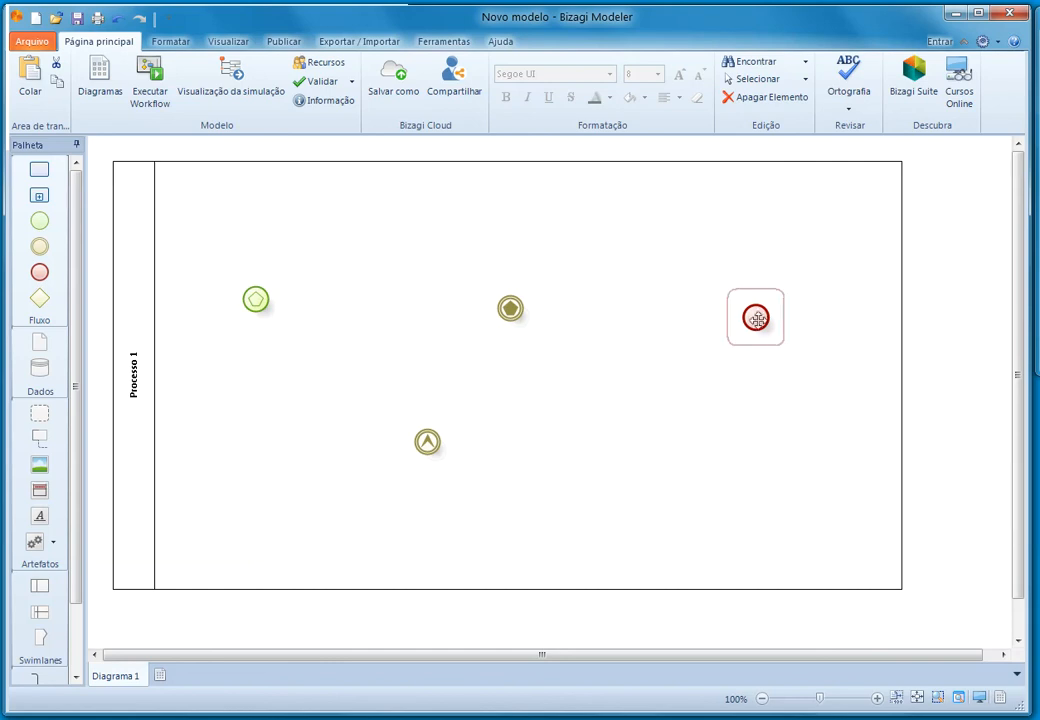
Step: Set the type of the end event in Processo 1 to Escalation
right_click(753, 316)
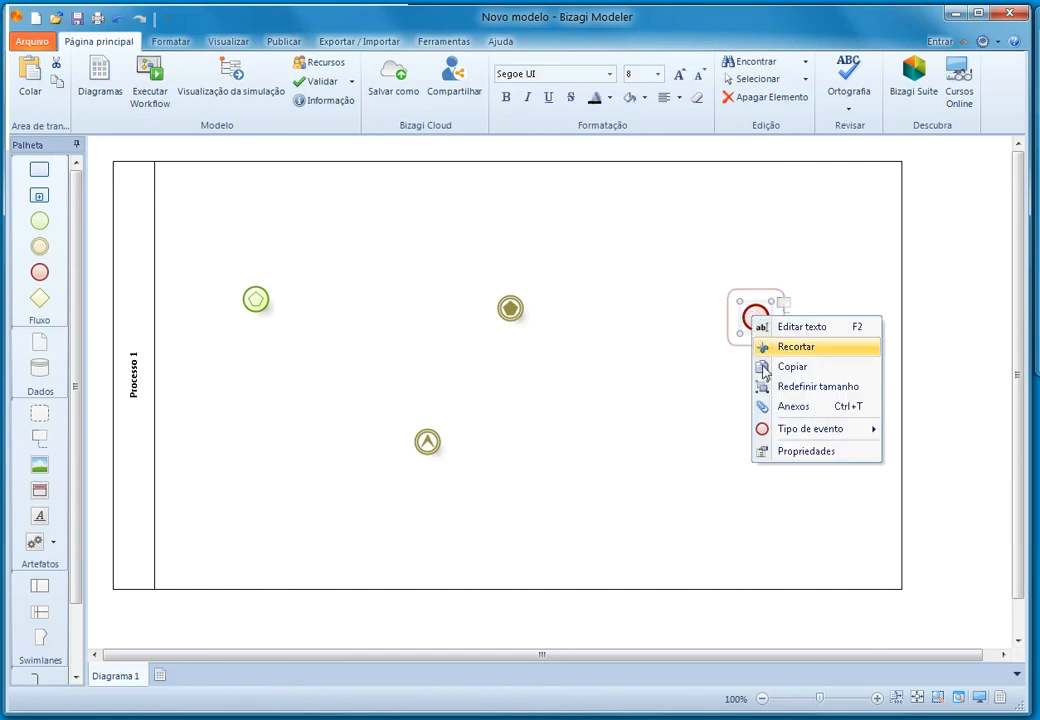
mouse_move(815, 429)
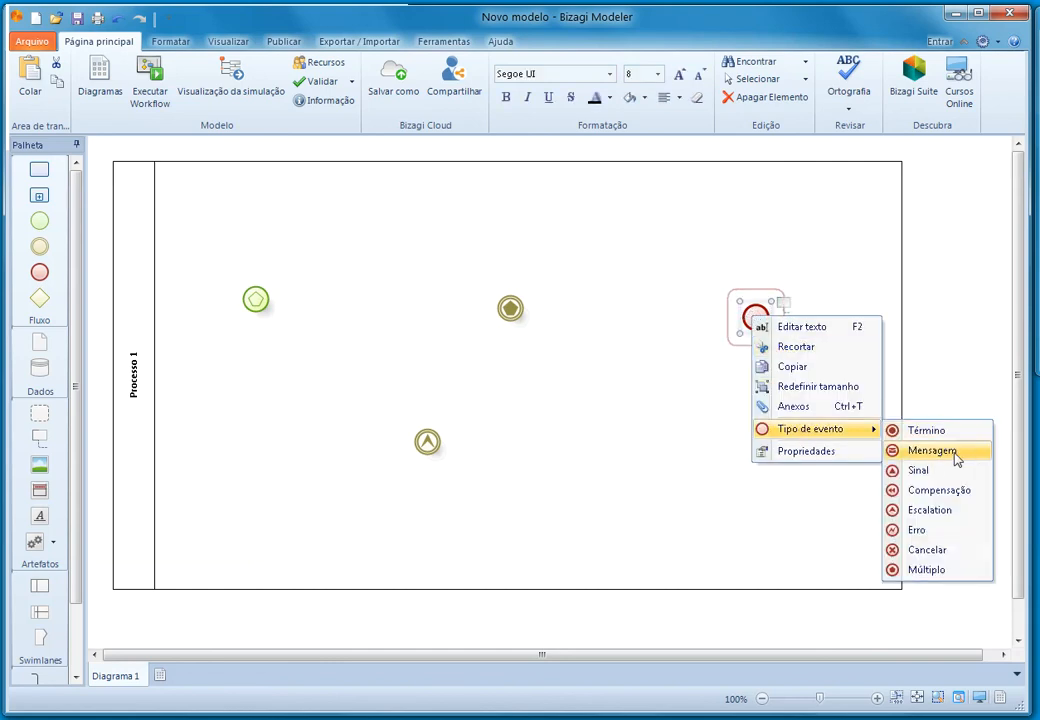
left_click(930, 512)
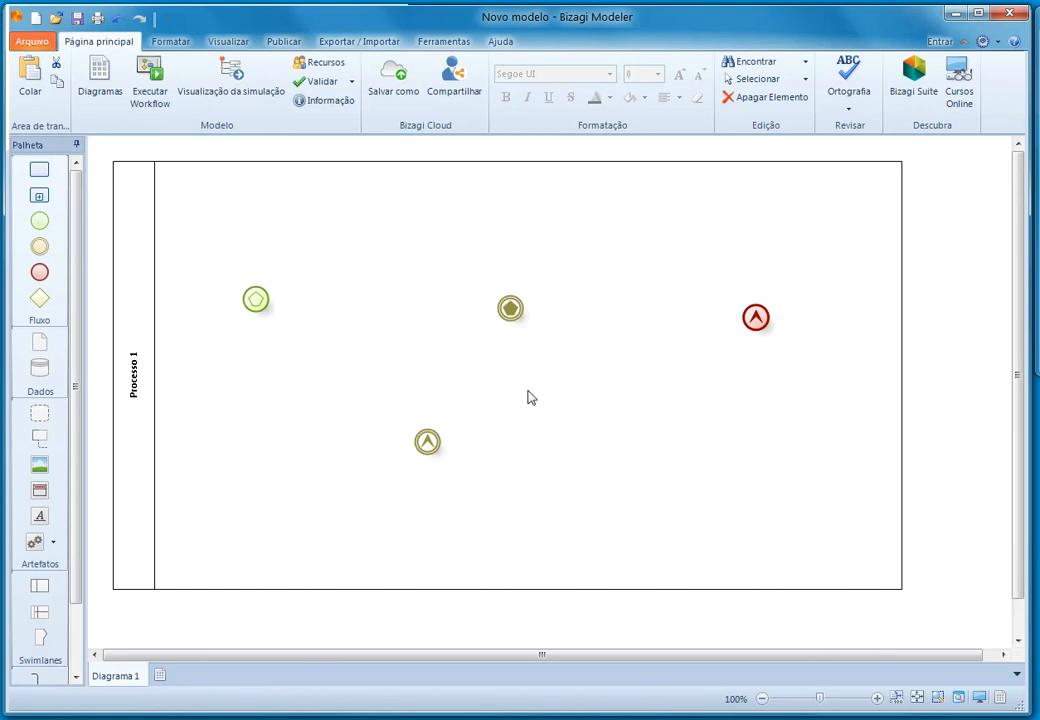
Step: Change the type of the lower Escalation intermediate event to Link
right_click(432, 441)
mouse_move(506, 552)
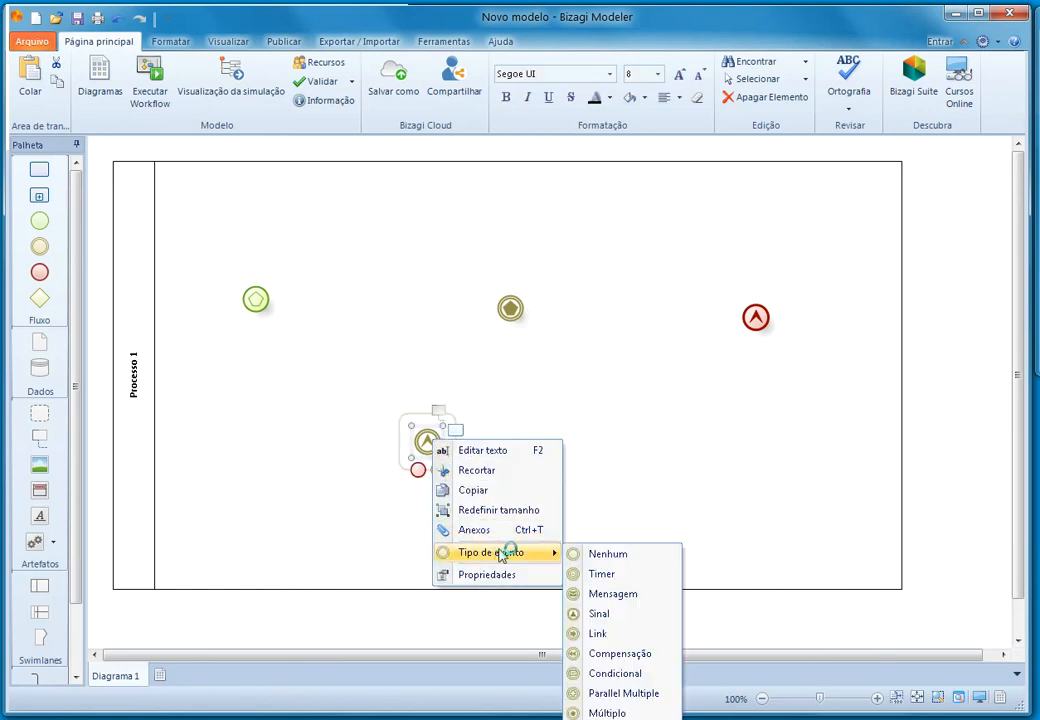
left_click(597, 634)
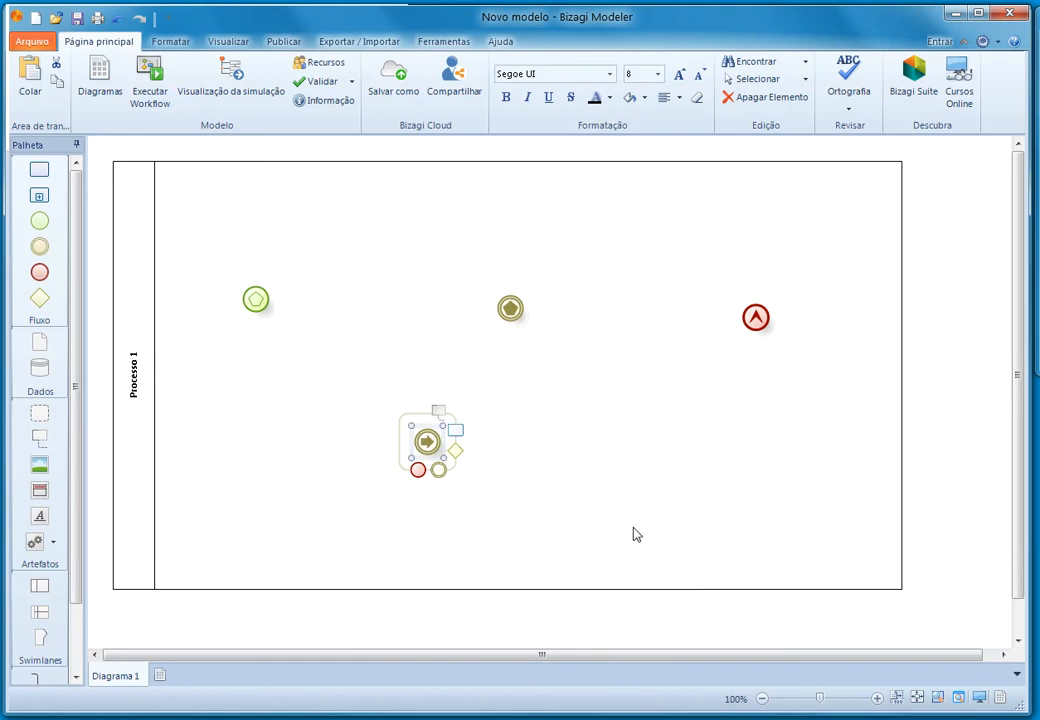
left_click(679, 492)
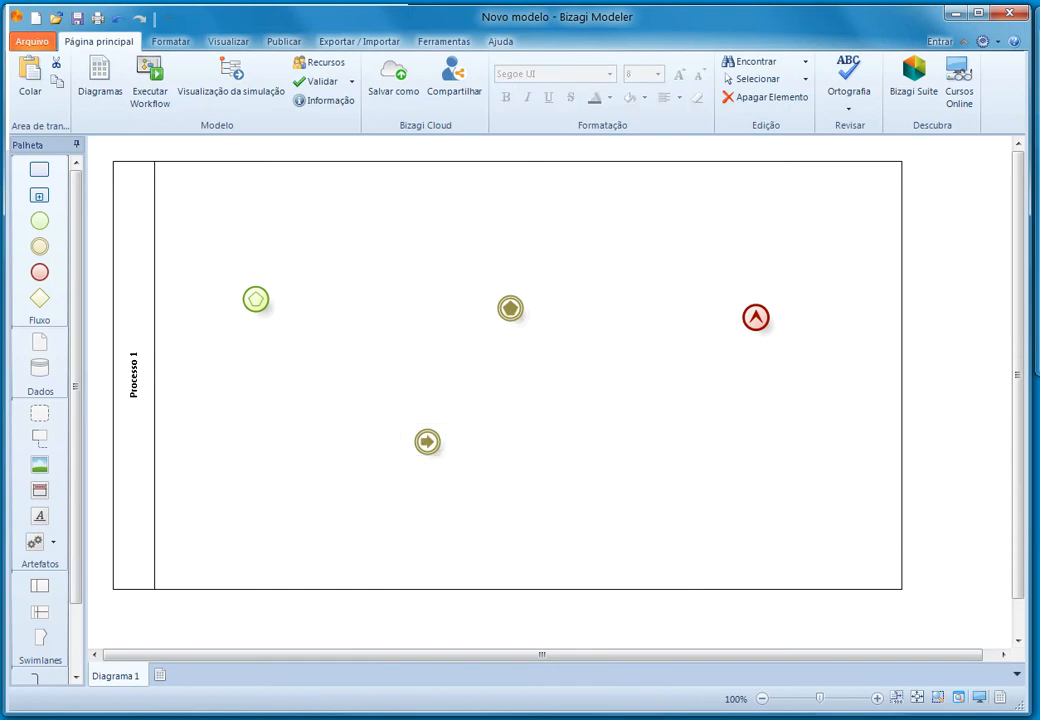
Step: Move the Link intermediate event up, closer to the Múltiplo intermediate event
scroll(507, 375, "down", 1)
scroll(507, 375, "up", 1)
left_click_drag(426, 441, 400, 430)
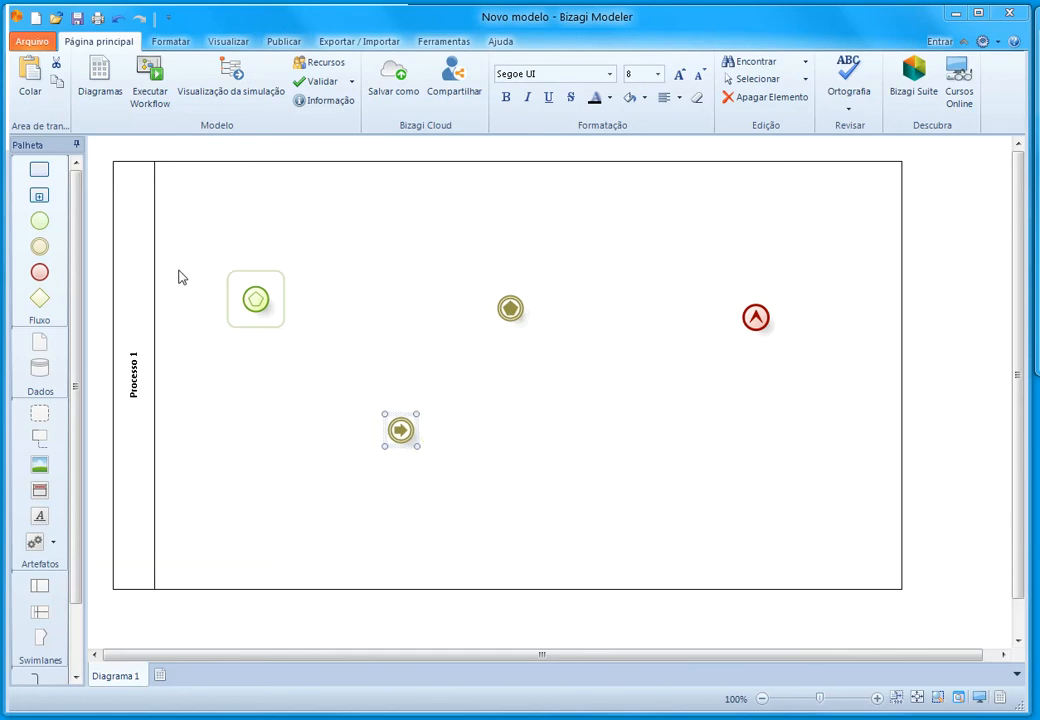
mouse_move(411, 432)
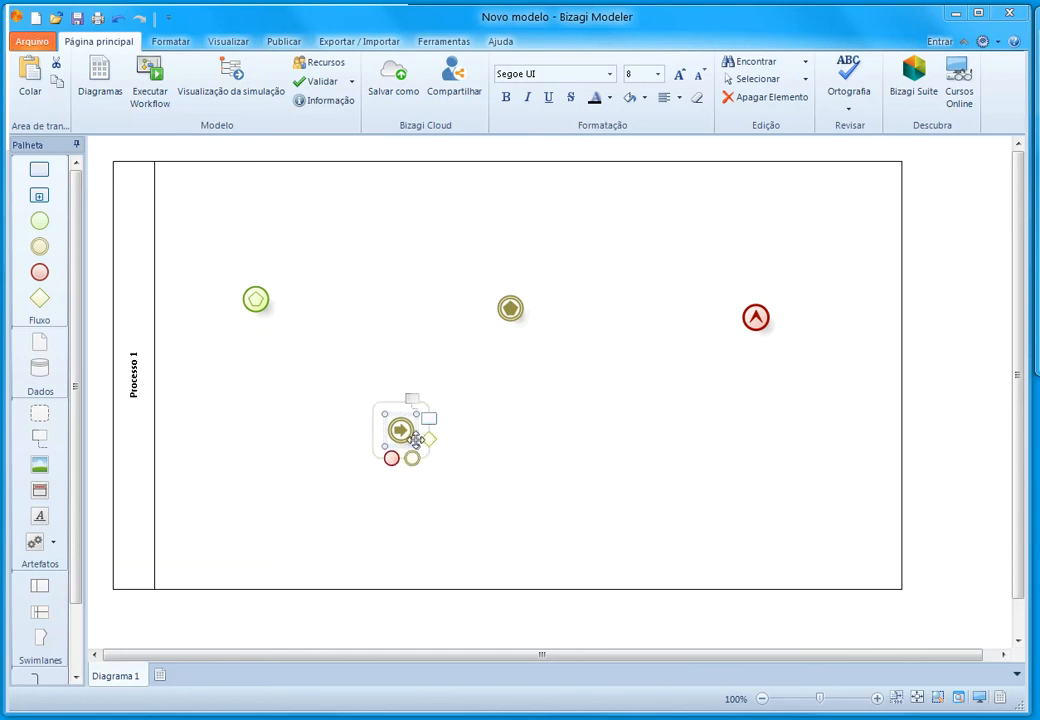
left_click_drag(415, 440, 430, 405)
left_click(583, 442)
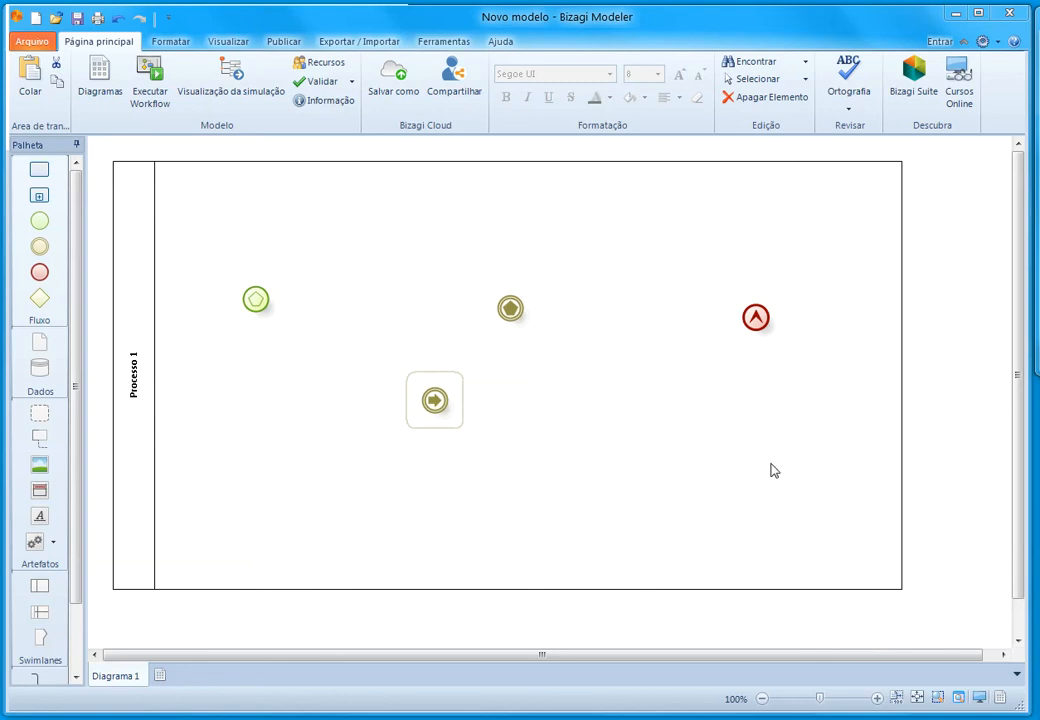
Step: Change the type of the Link intermediate event to Compensação
right_click(437, 403)
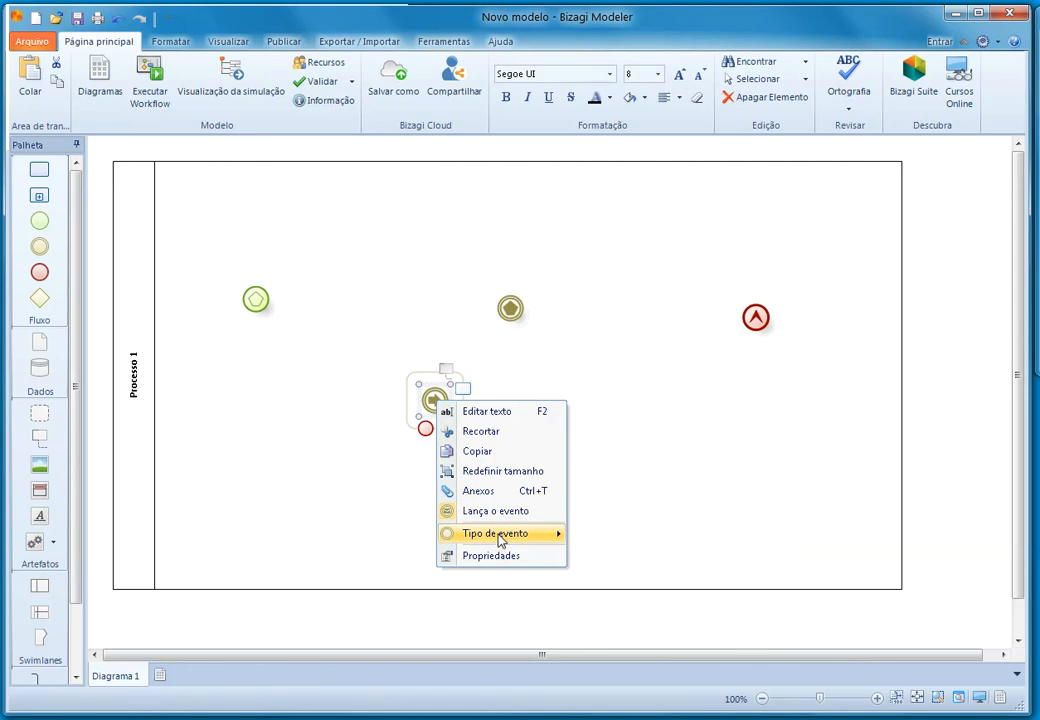
mouse_move(501, 533)
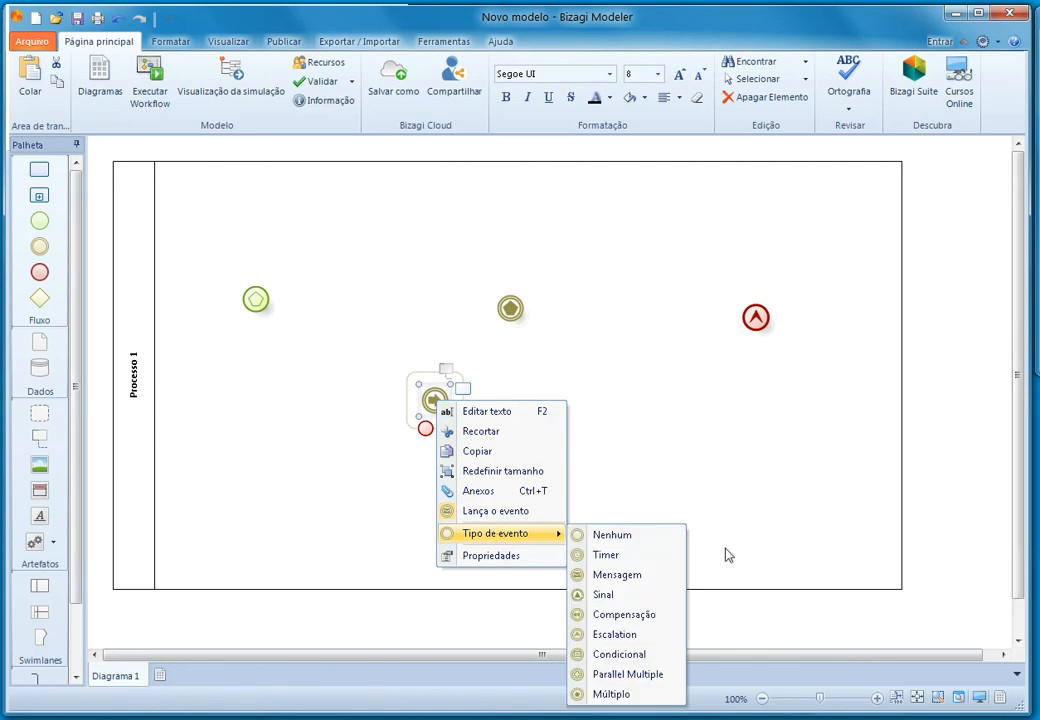
left_click(638, 615)
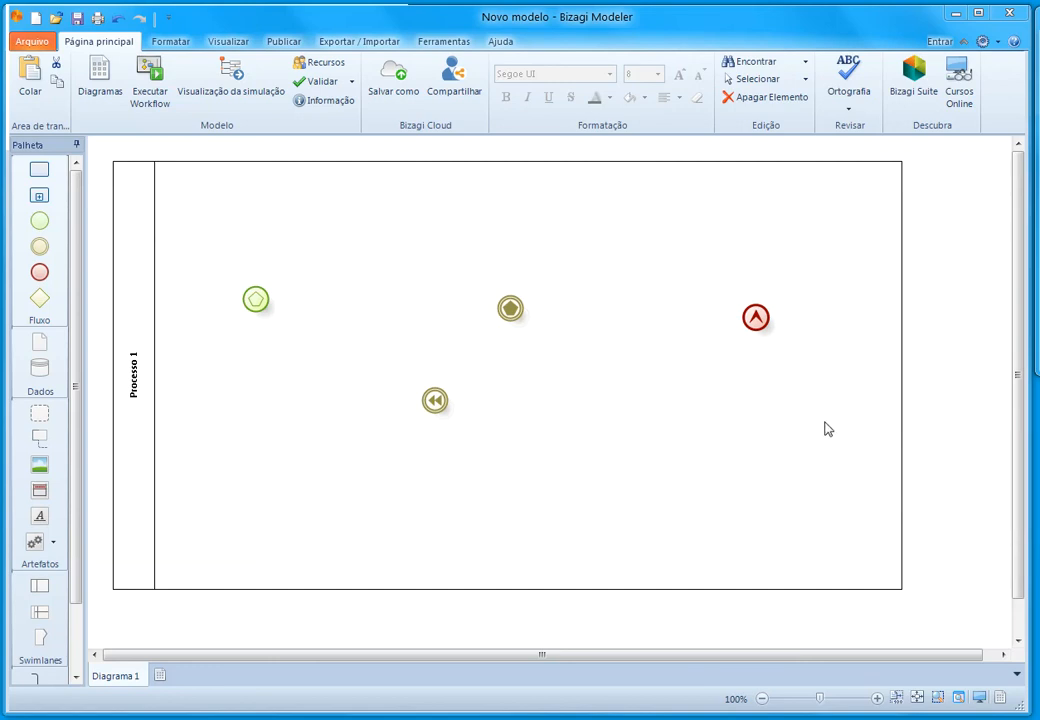
Step: Change the type of the Escalation end event to Compensação
left_click(755, 318)
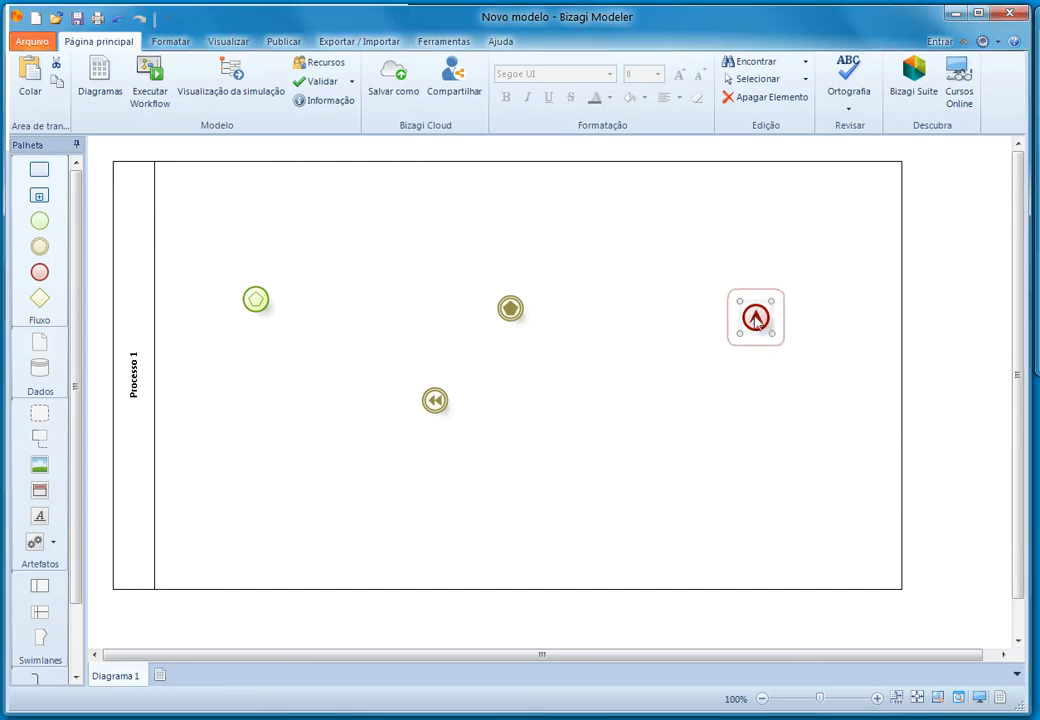
right_click(755, 318)
mouse_move(800, 430)
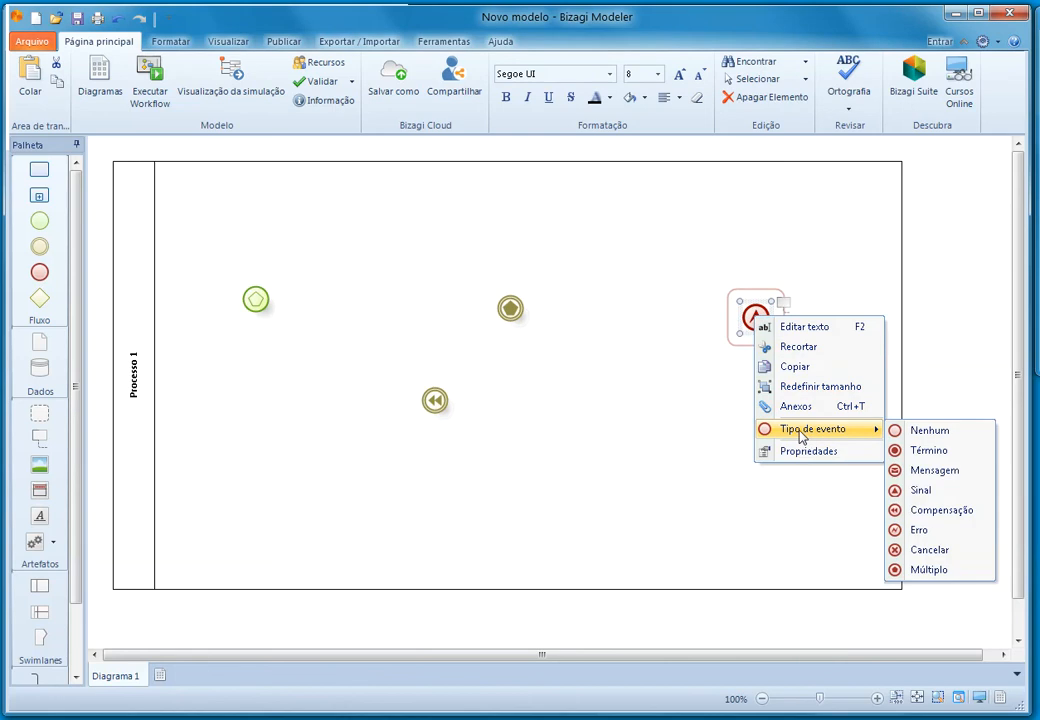
left_click(925, 515)
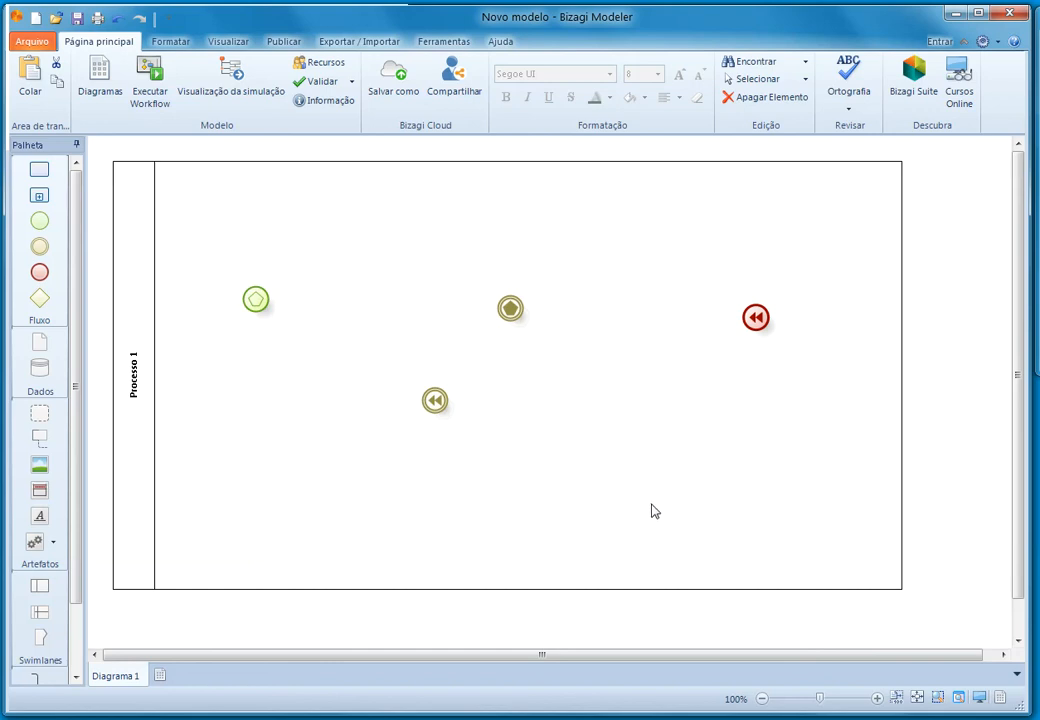
Step: Change the type of the Compensação end event to Erro and move it down, level with the Compensação intermediate event
right_click(749, 322)
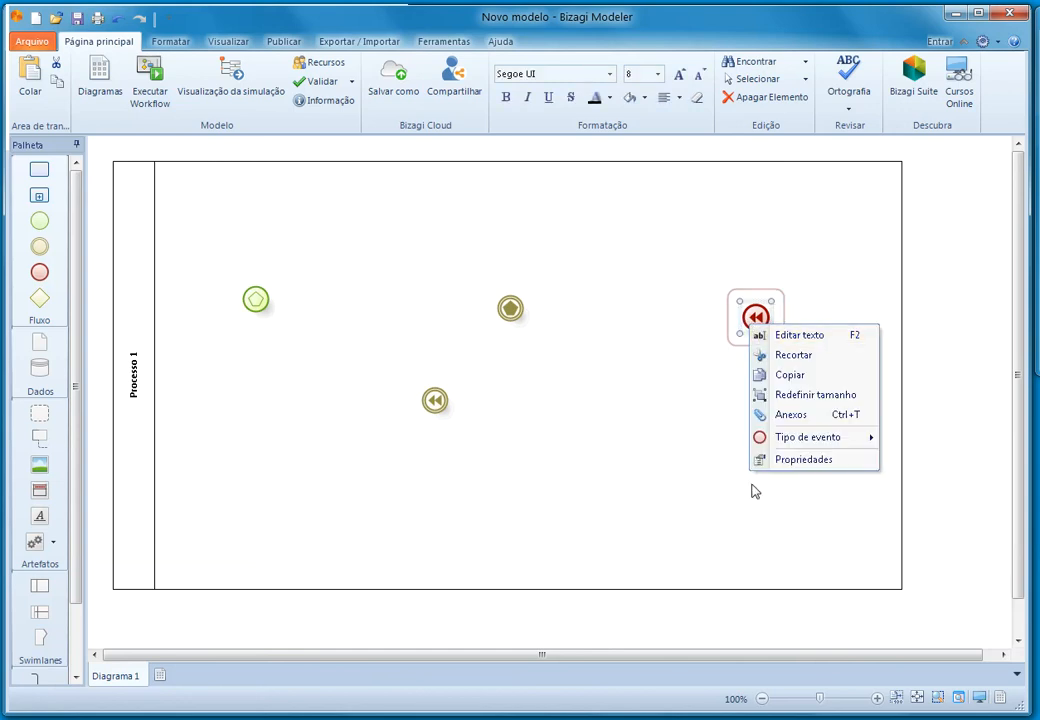
mouse_move(808, 437)
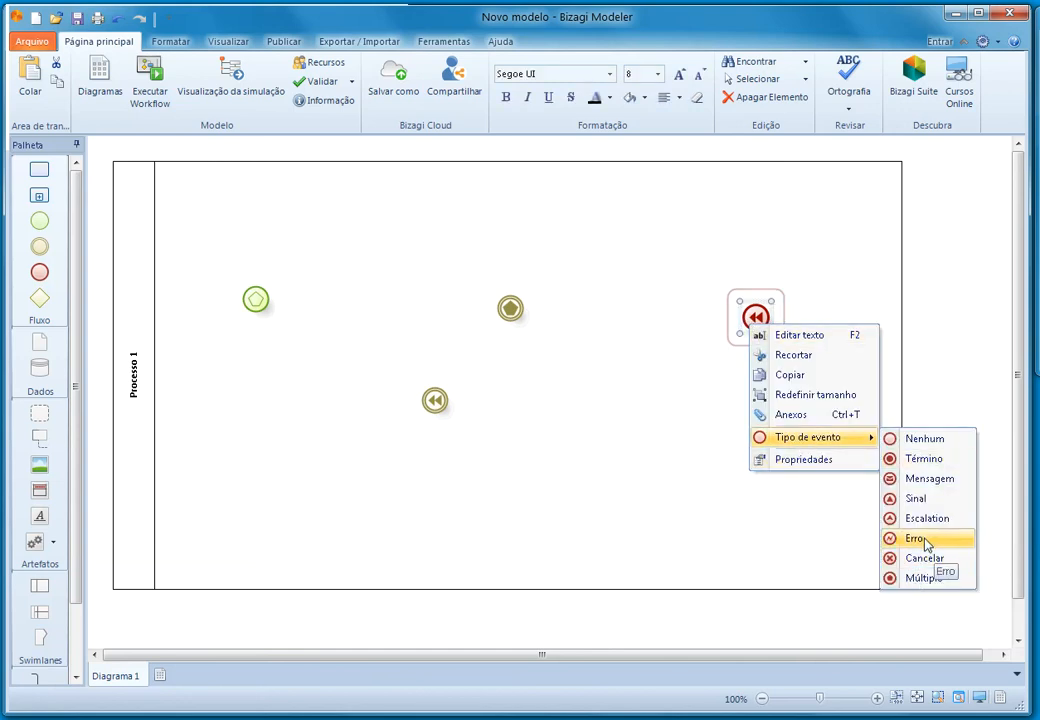
left_click(914, 538)
left_click_drag(757, 316, 735, 388)
left_click(700, 470)
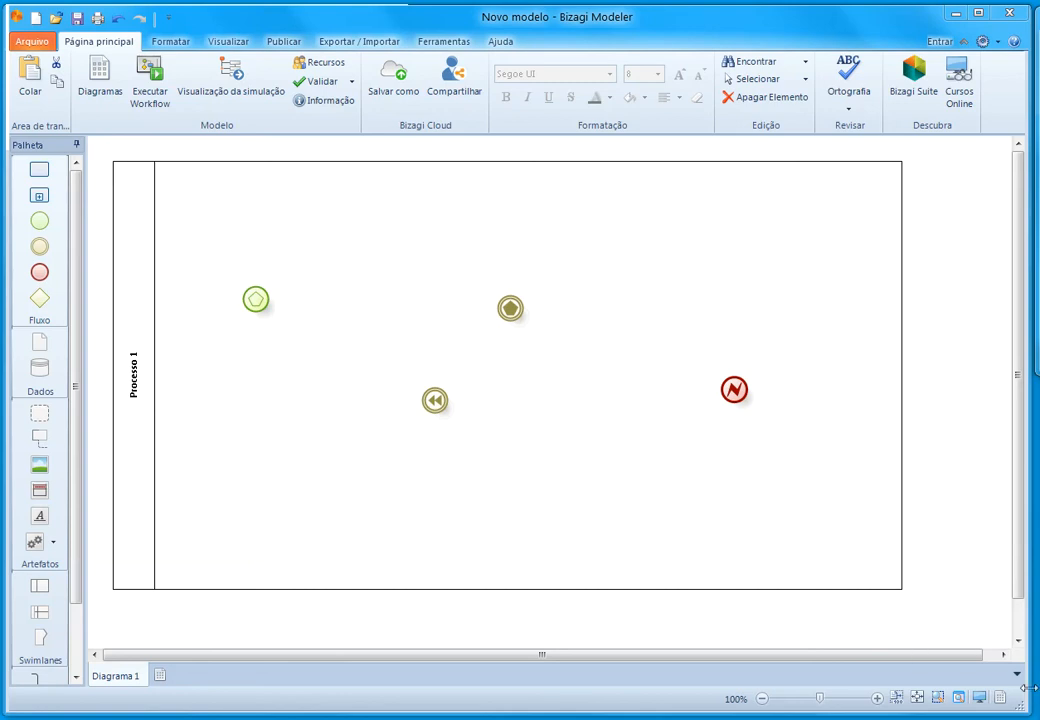
Step: Change the type of the Erro end event to Cancelar
right_click(730, 403)
mouse_move(802, 503)
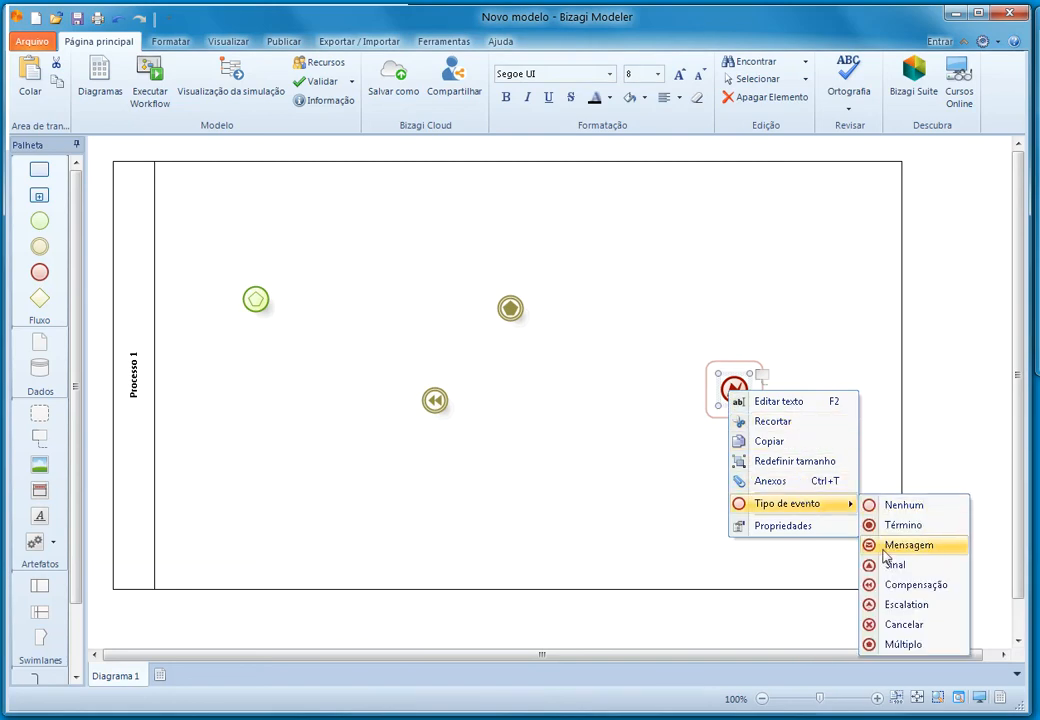
left_click(890, 625)
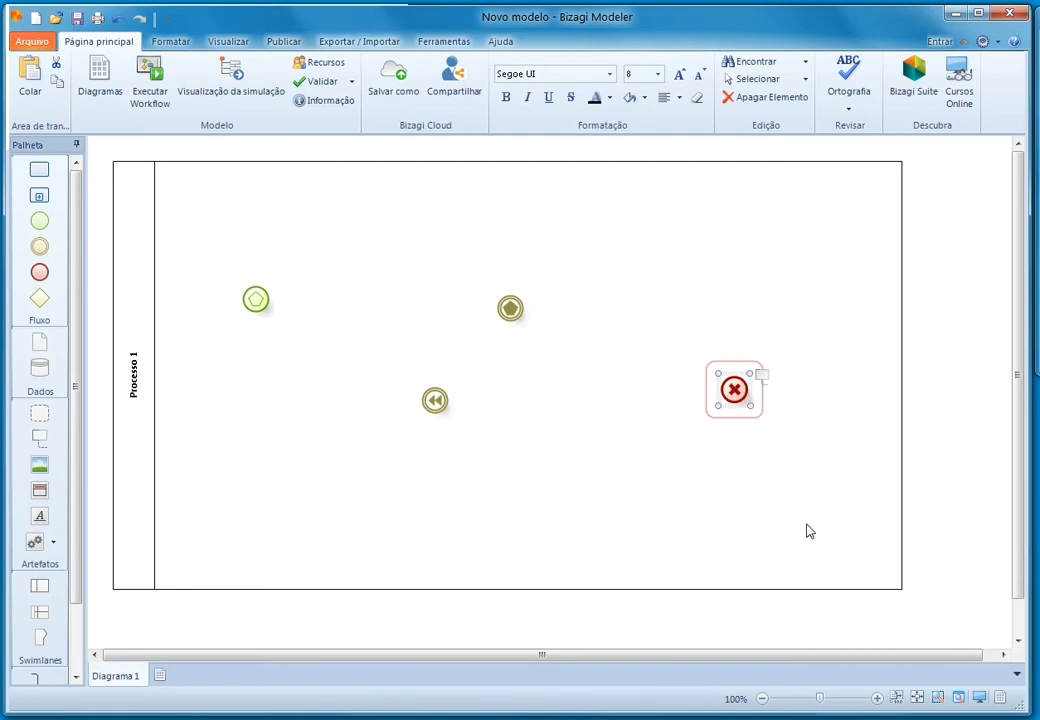
left_click(806, 521)
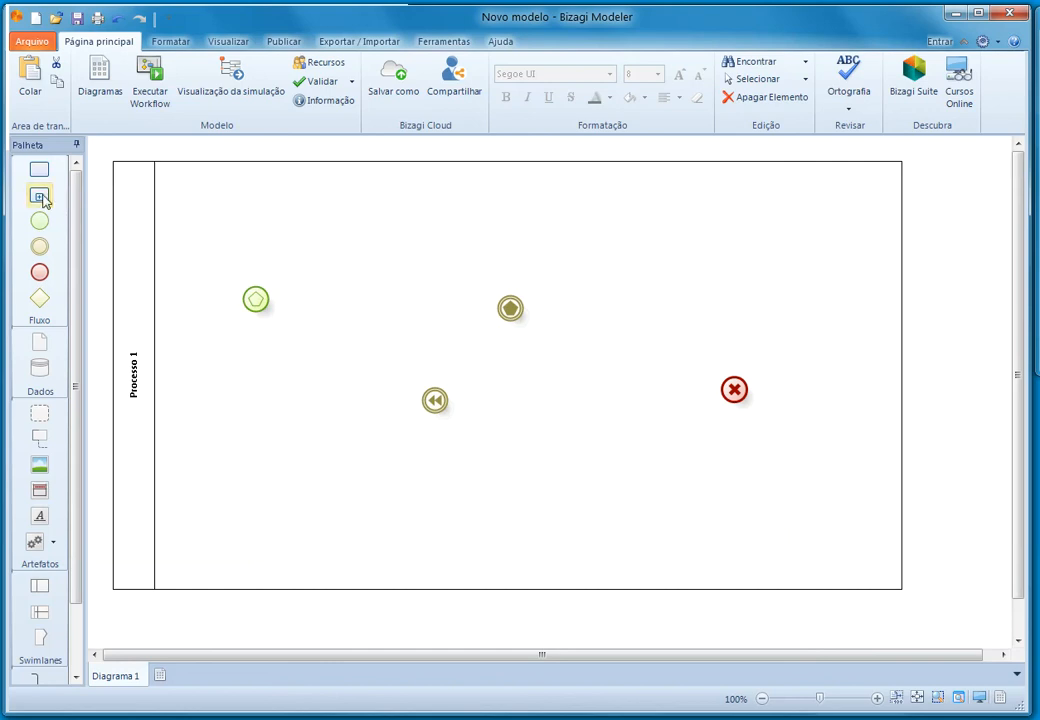
Step: Add a task above the Múltiplo start event and a collapsed sub-process near the upper edge of Processo 1, above the end event
left_click_drag(39, 170, 364, 237)
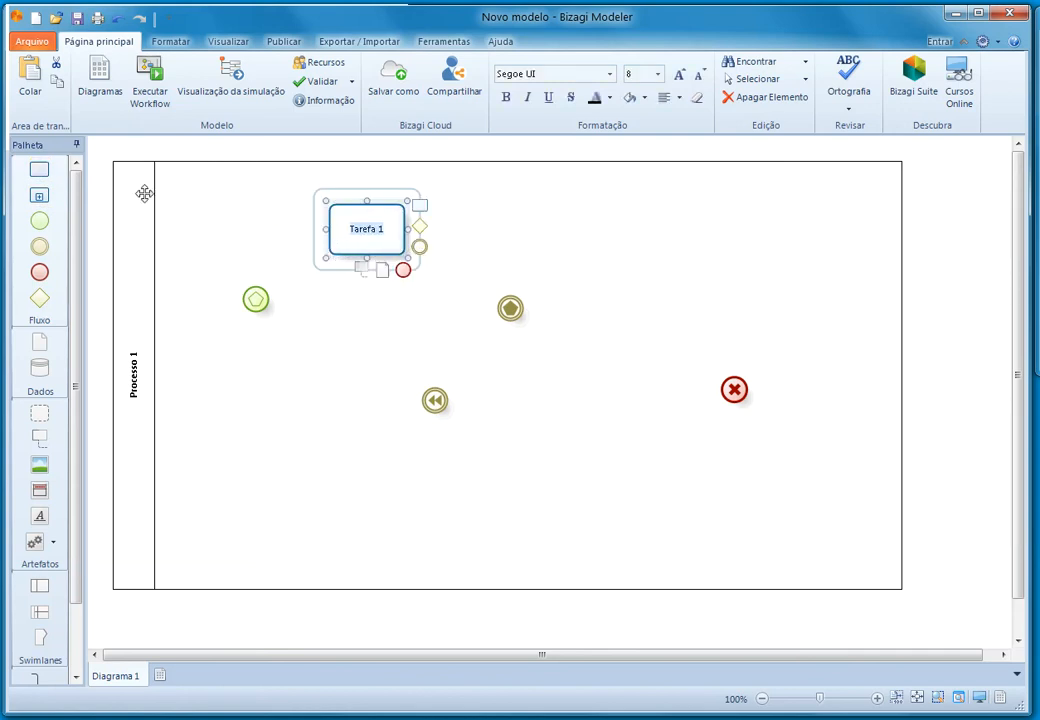
left_click_drag(39, 195, 670, 240)
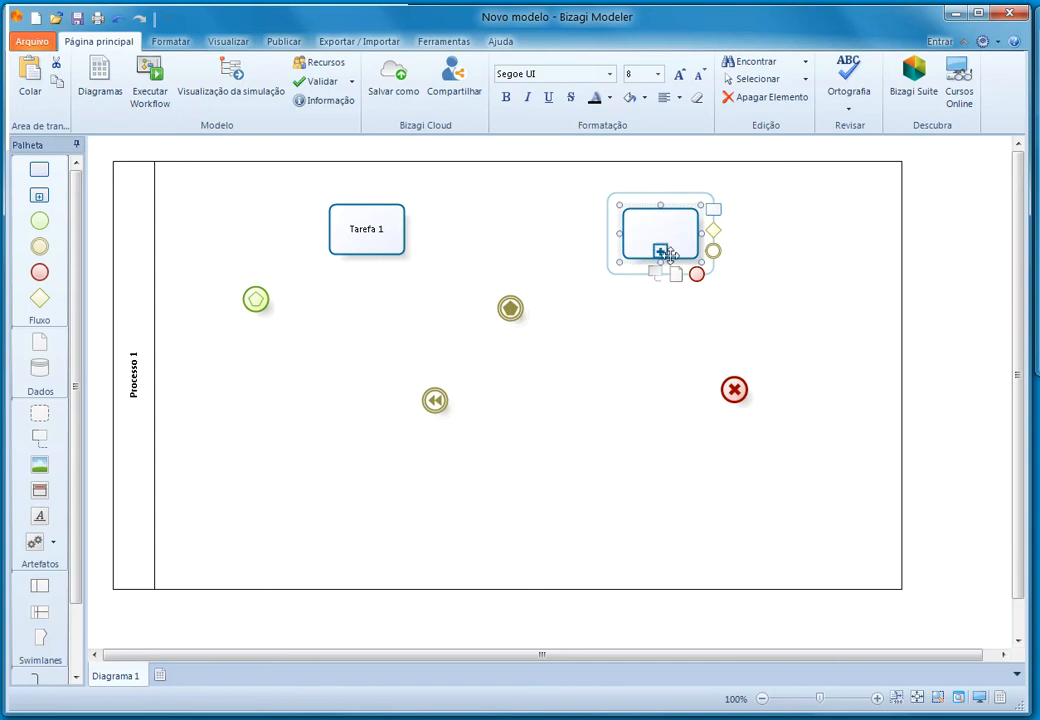
left_click(652, 387)
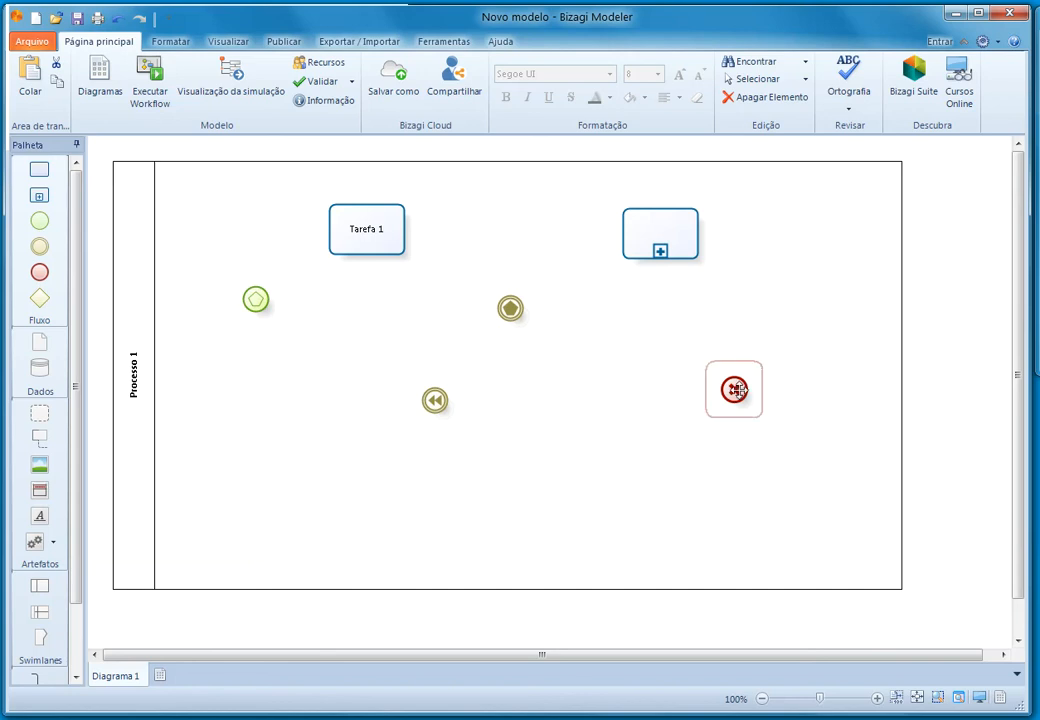
Step: Change the type of the Cancelar end event to Término
right_click(734, 390)
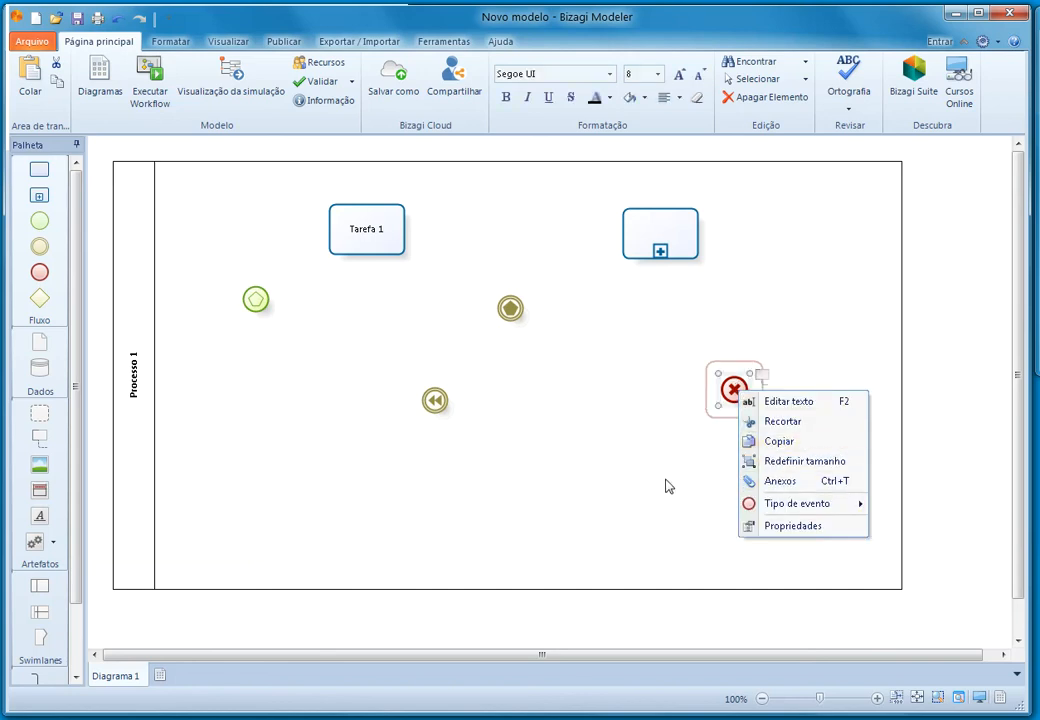
mouse_move(835, 500)
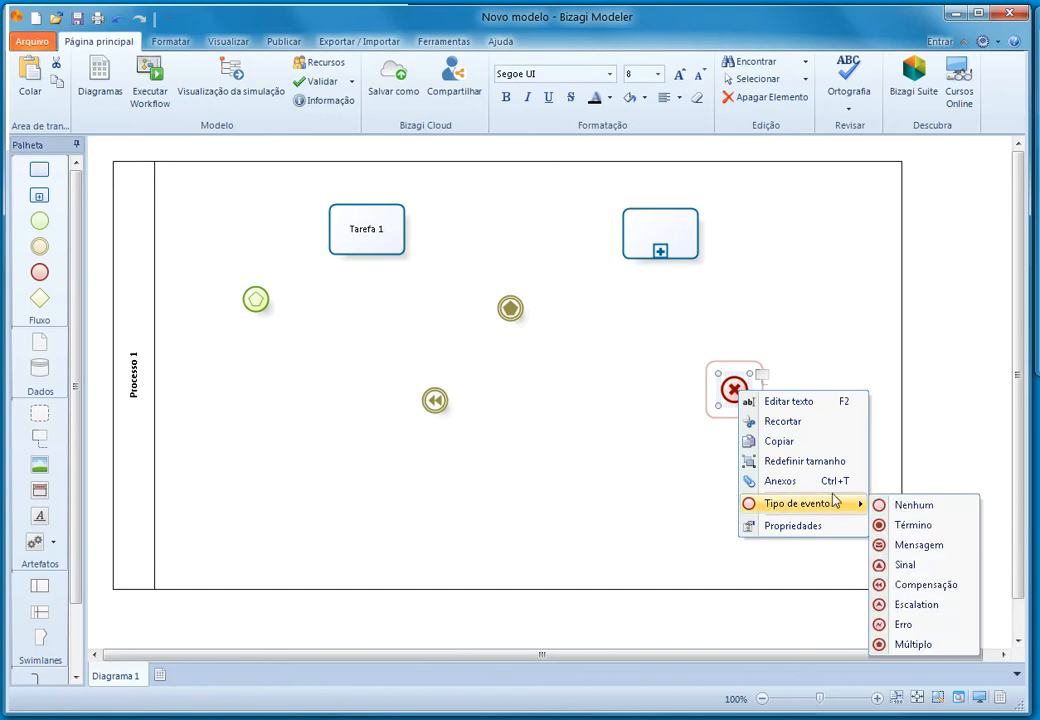
left_click(914, 527)
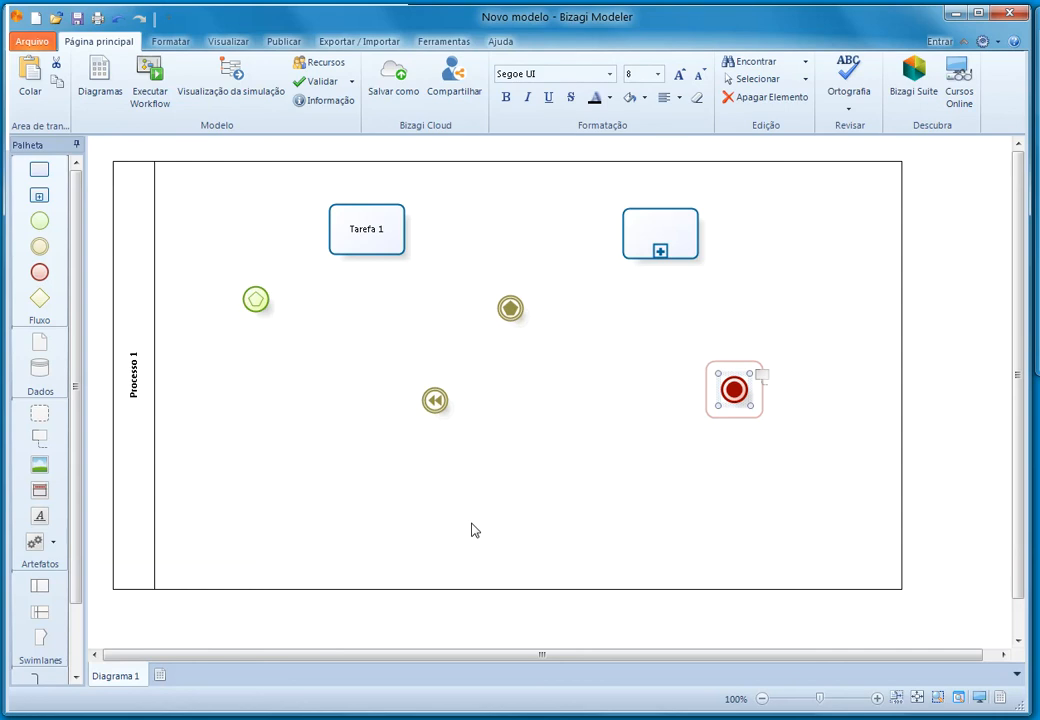
left_click(432, 346)
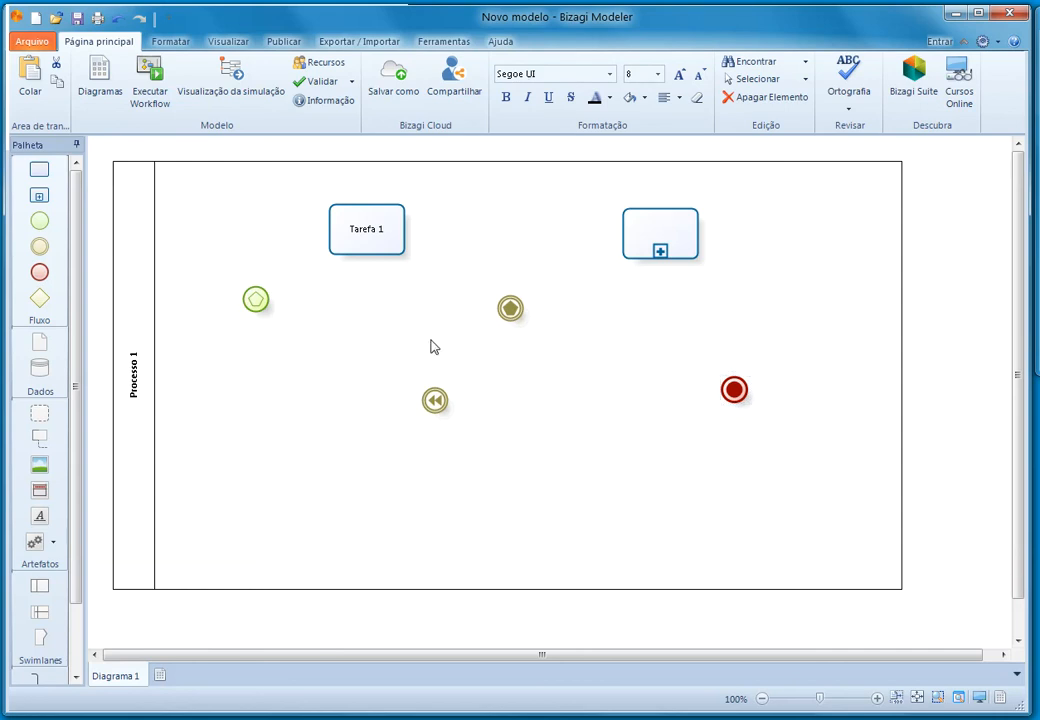
left_click_drag(729, 480, 206, 220)
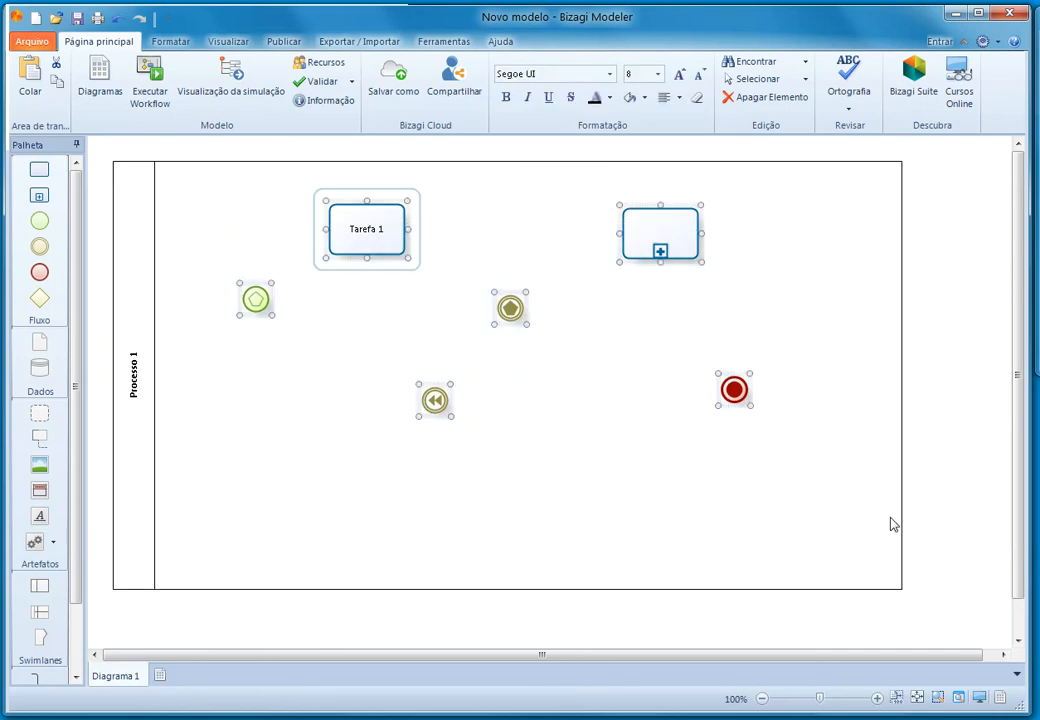
left_click(702, 498)
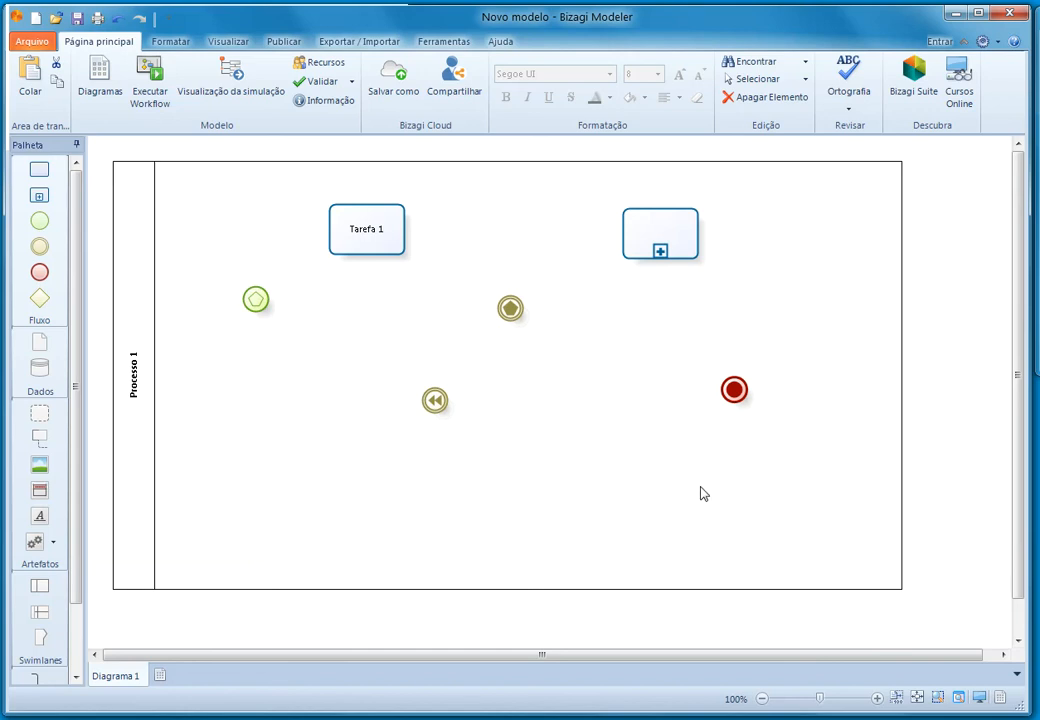
left_click_drag(841, 477, 224, 221)
left_click(557, 481)
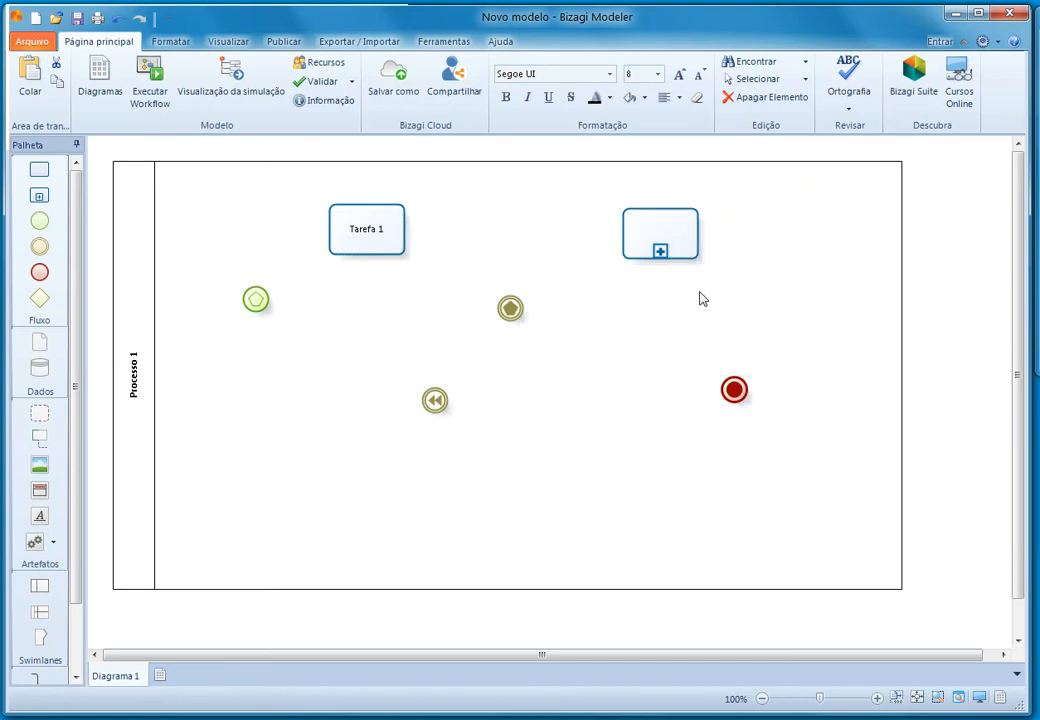
Step: Delete the Tarefa 1 task and the unnamed sub-process from Processo 1
left_click(664, 242)
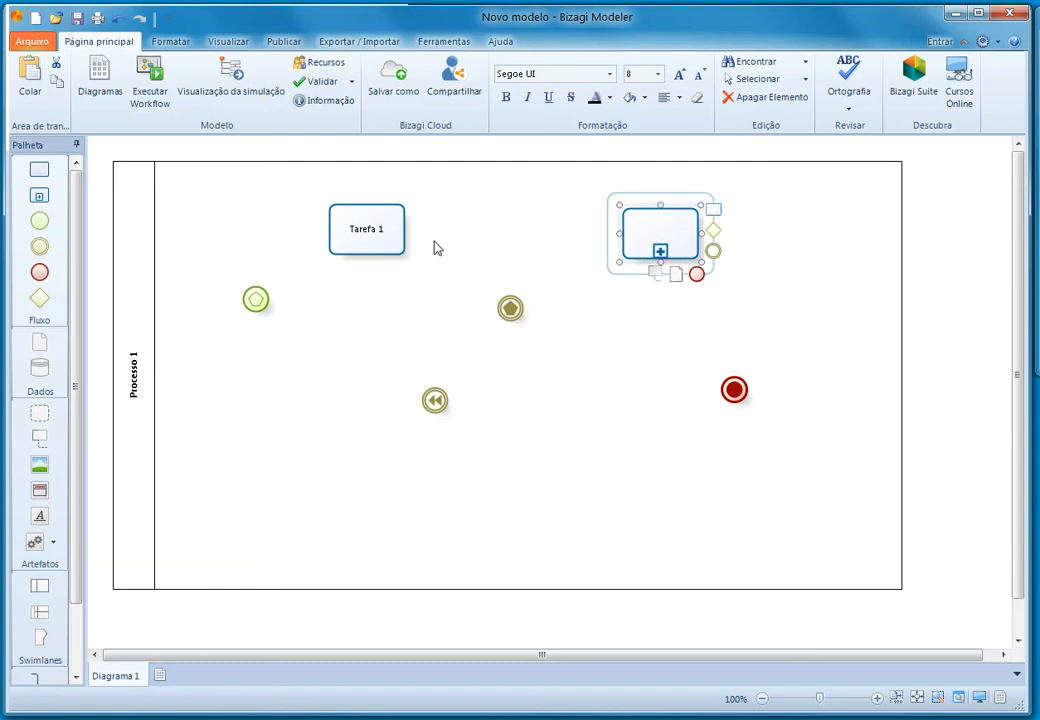
left_click(362, 226)
key("Delete")
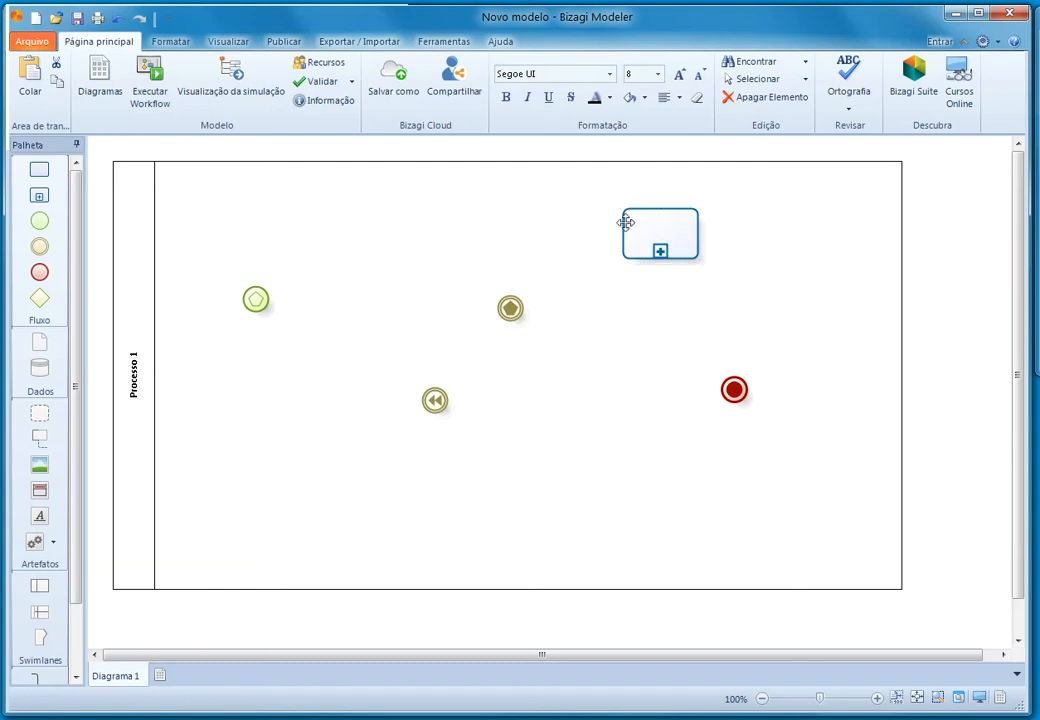
left_click(675, 221)
key("Delete")
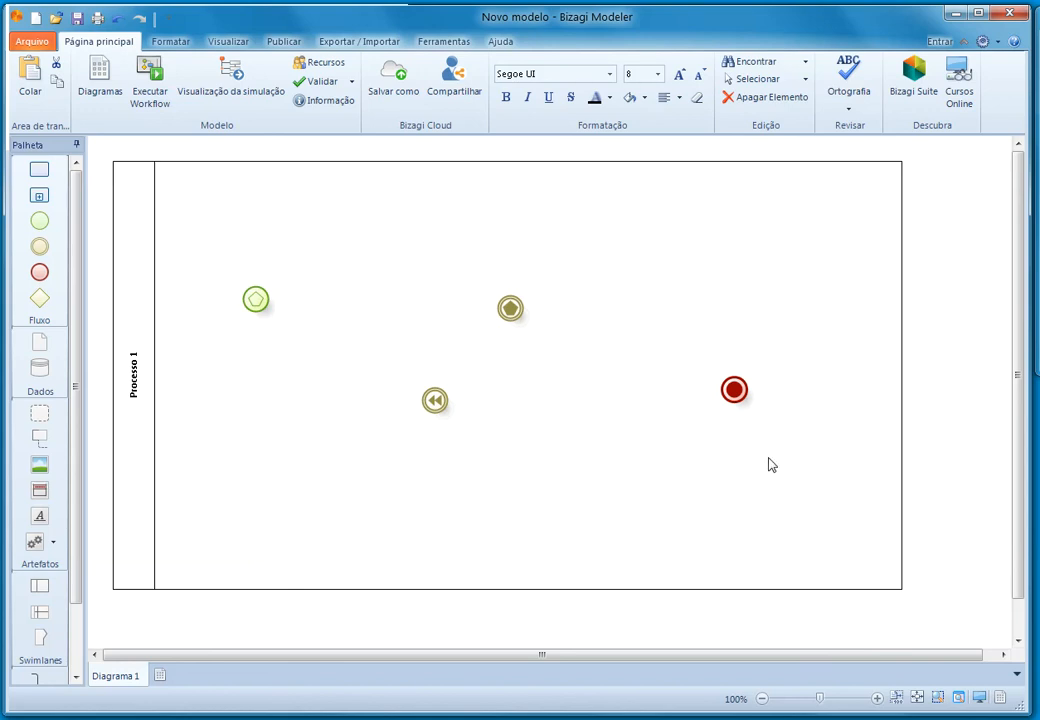
left_click(951, 495)
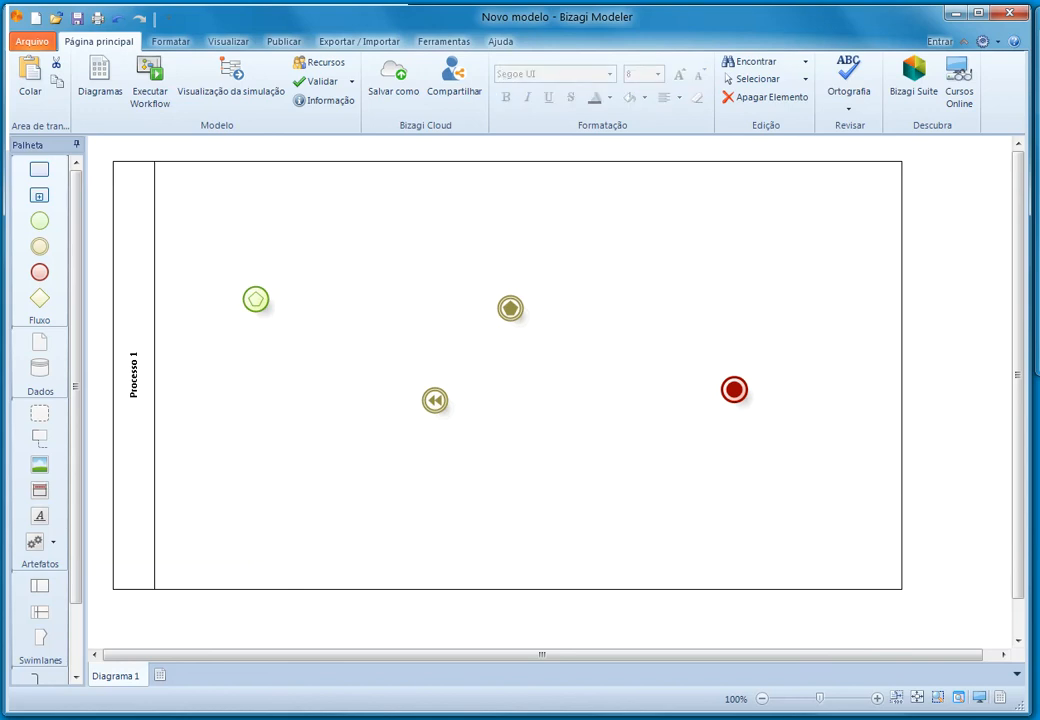
Step: Select all four remaining start, intermediate and end events in Processo 1
left_click_drag(722, 478, 220, 258)
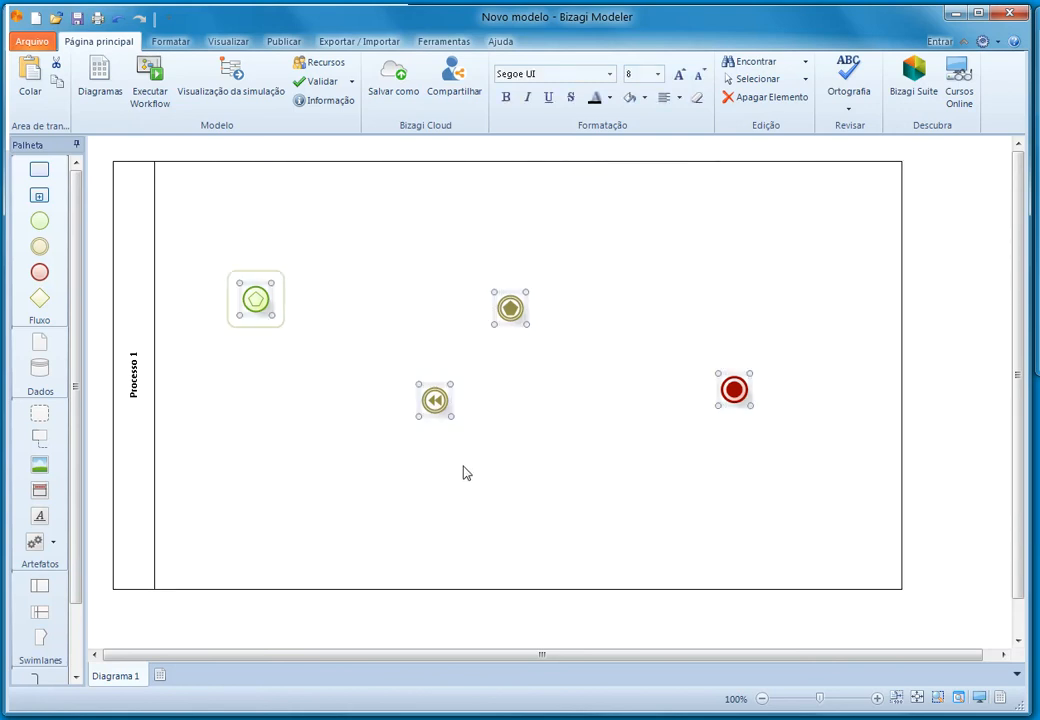